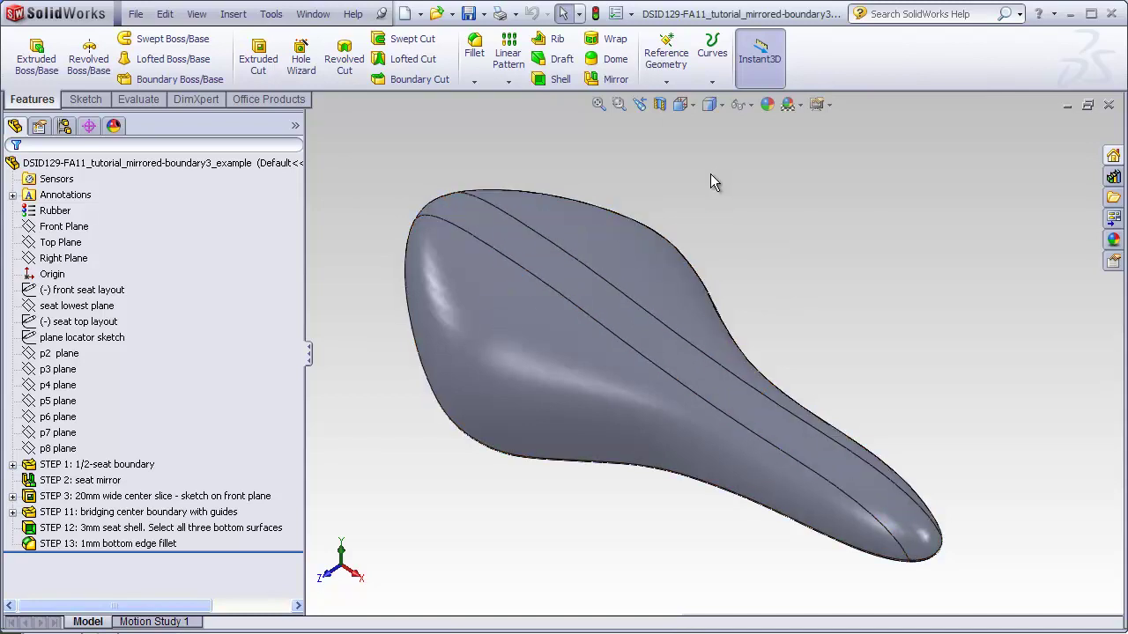
# Examine the finished bicycle seat example in angled, top and isometric views
pyautogui.moveTo(711, 172); pyautogui.dragTo(667, 126, button='middle')
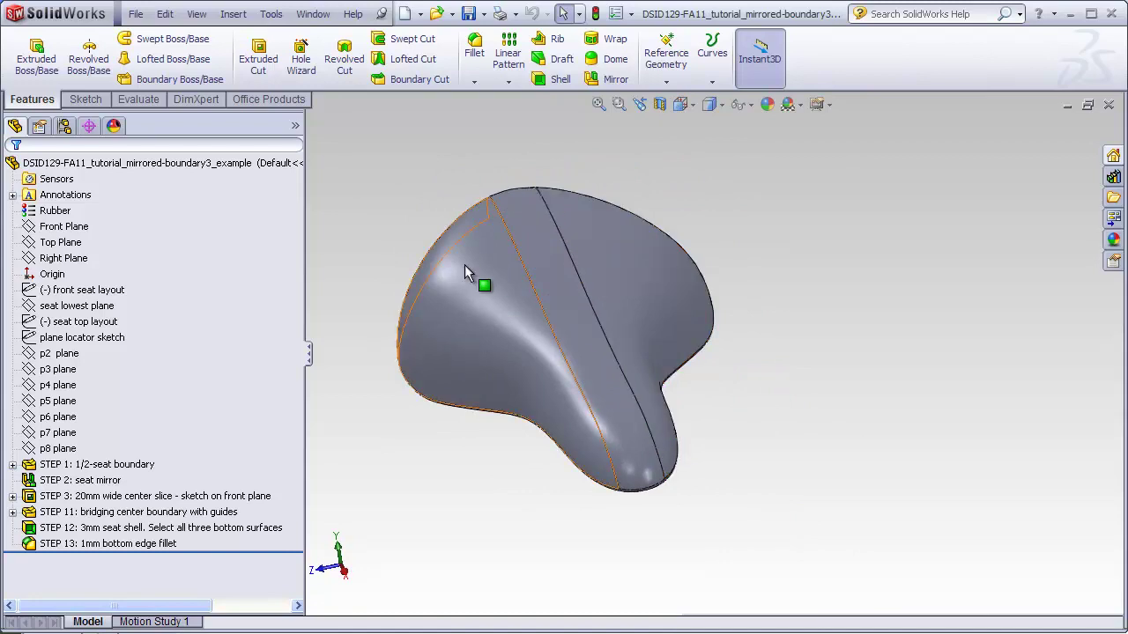
pyautogui.click(681, 104)
pyautogui.click(698, 121)
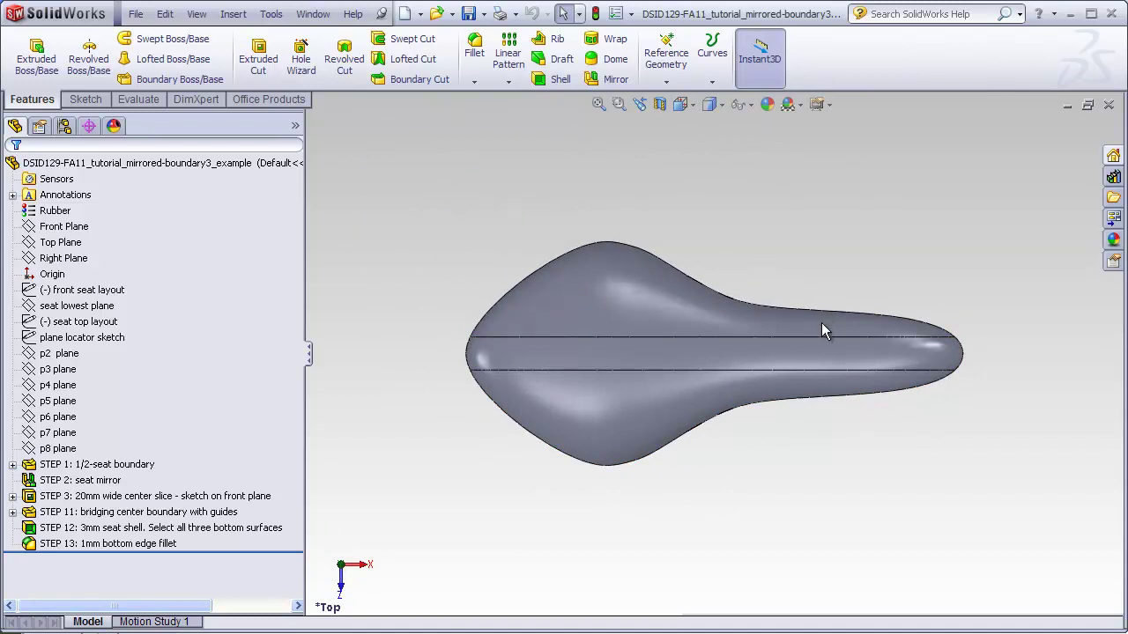
pyautogui.hotkey('ctrl', '7')
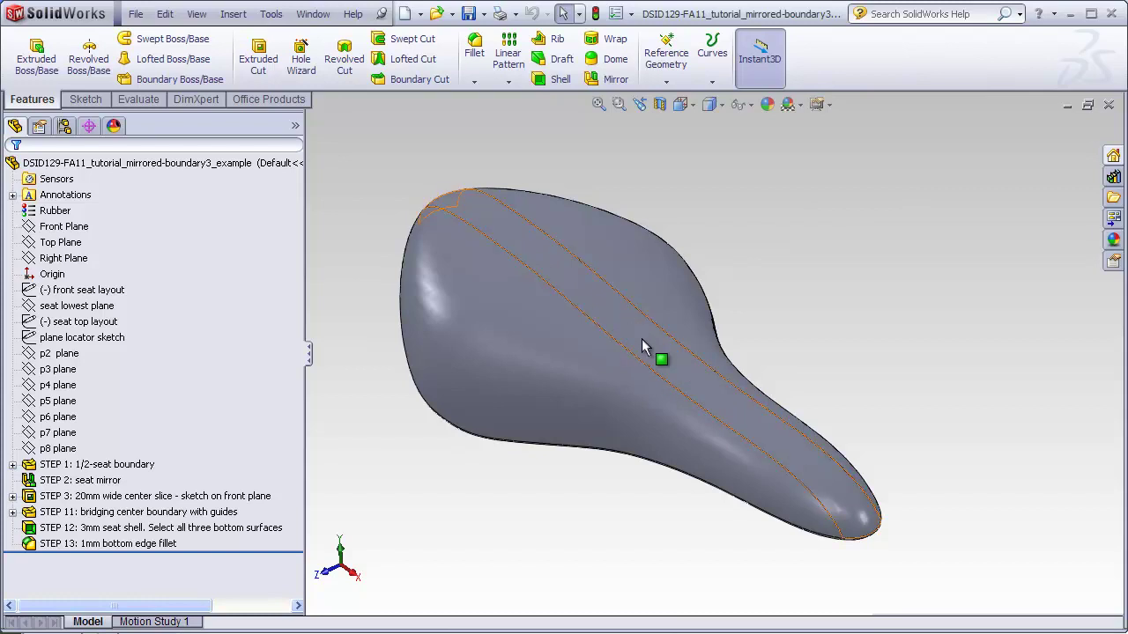
pyautogui.moveTo(641, 347); pyautogui.dragTo(652, 465, button='middle')
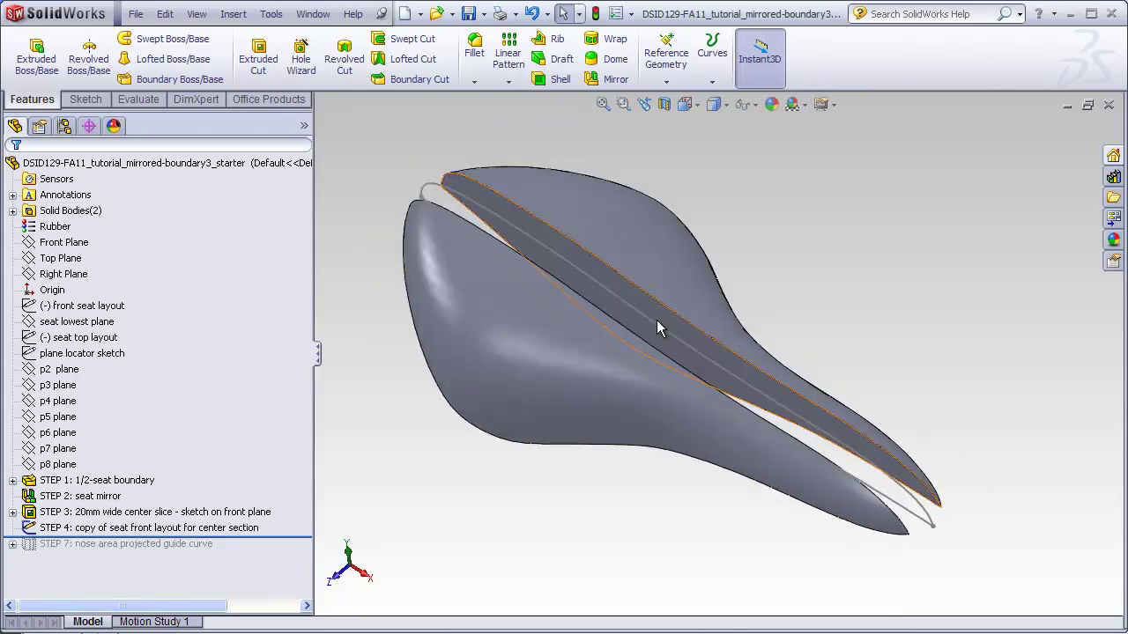
# Examine the starter seat's two halves, the center gap and the center section sketch from several angles
pyautogui.click(657, 319)
pyautogui.moveTo(629, 317); pyautogui.dragTo(660, 249, button='middle')
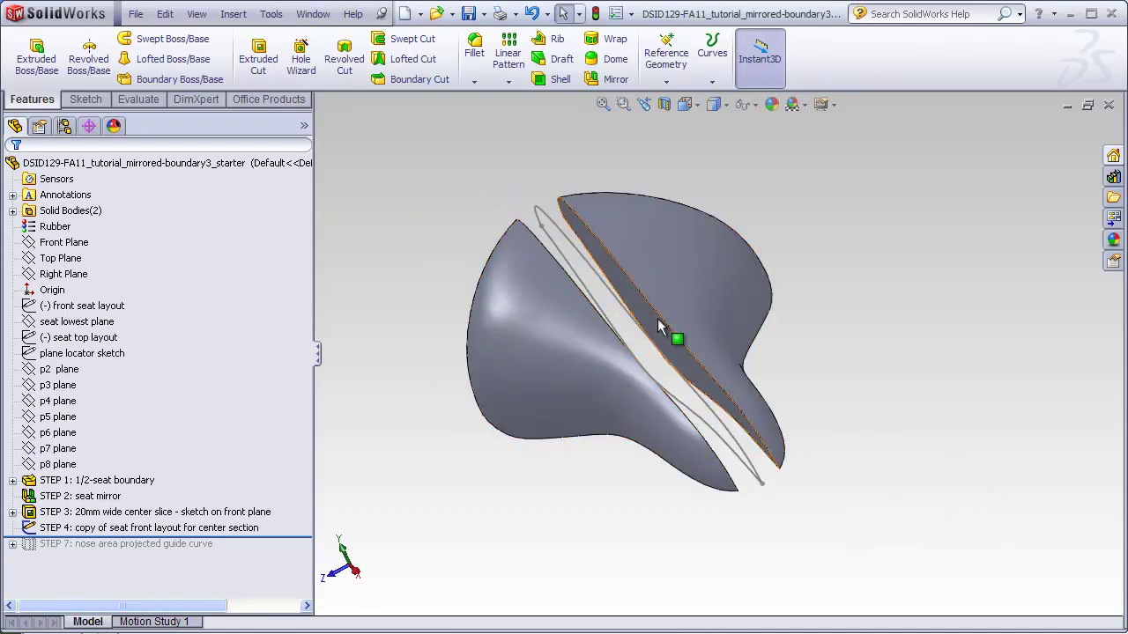
pyautogui.moveTo(492, 176); pyautogui.dragTo(500, 201, button='middle')
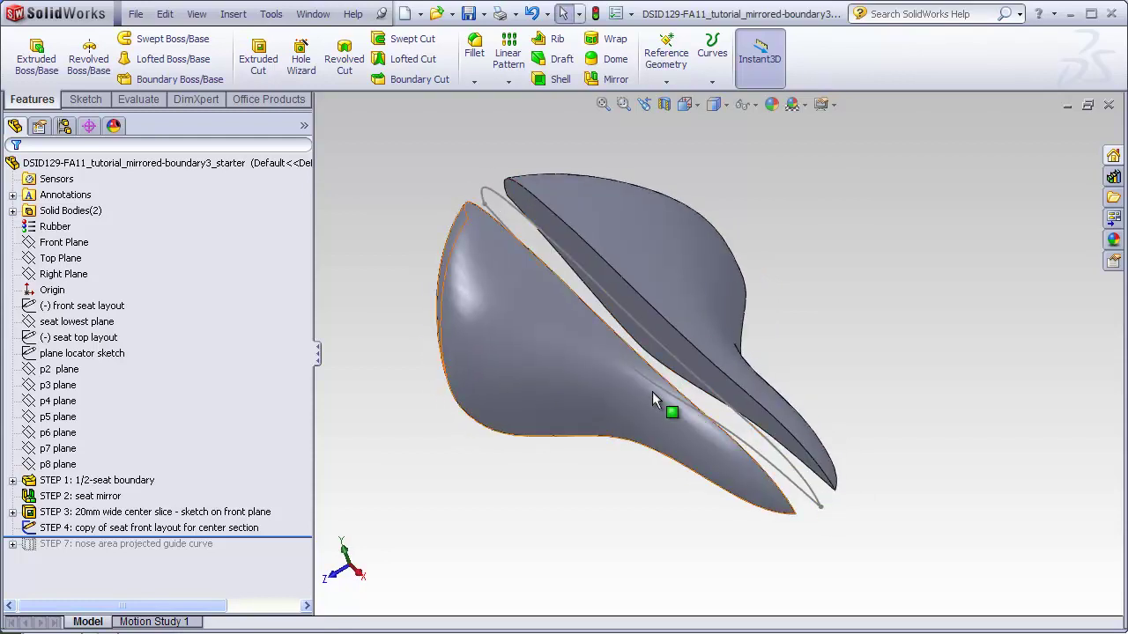
pyautogui.moveTo(517, 251); pyautogui.dragTo(520, 210, button='middle')
pyautogui.moveTo(597, 209); pyautogui.dragTo(573, 370, button='middle')
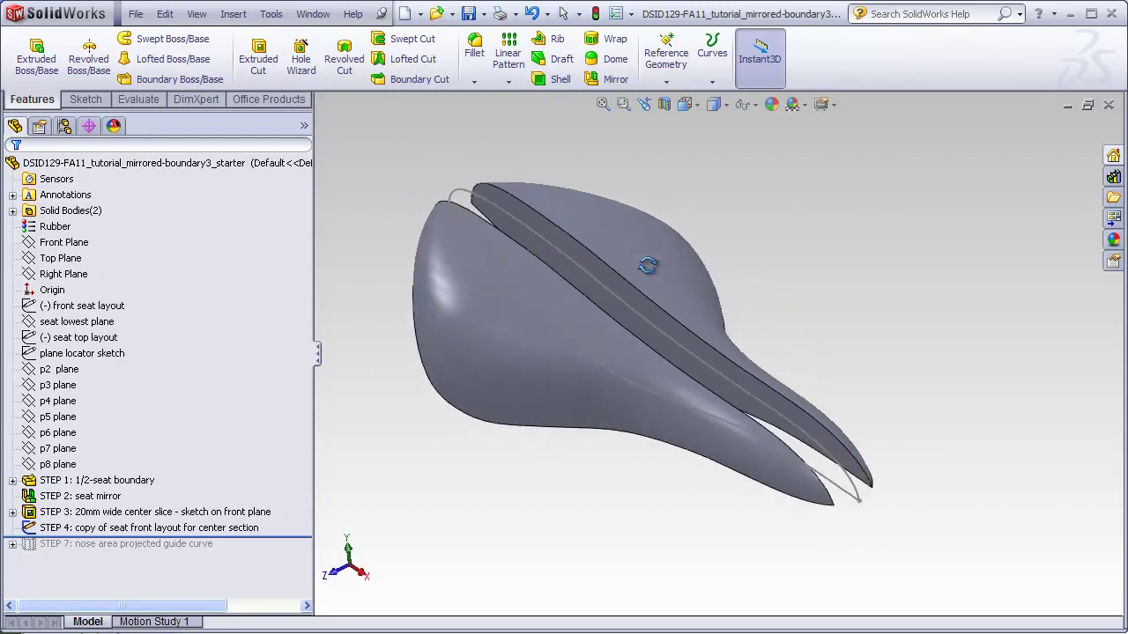
# Start a Boundary Boss/Base across the center gap, using one inner face, the STEP 4 sketch and the opposite inner face as Direction 1 profiles
pyautogui.scroll(5, 563, 571)
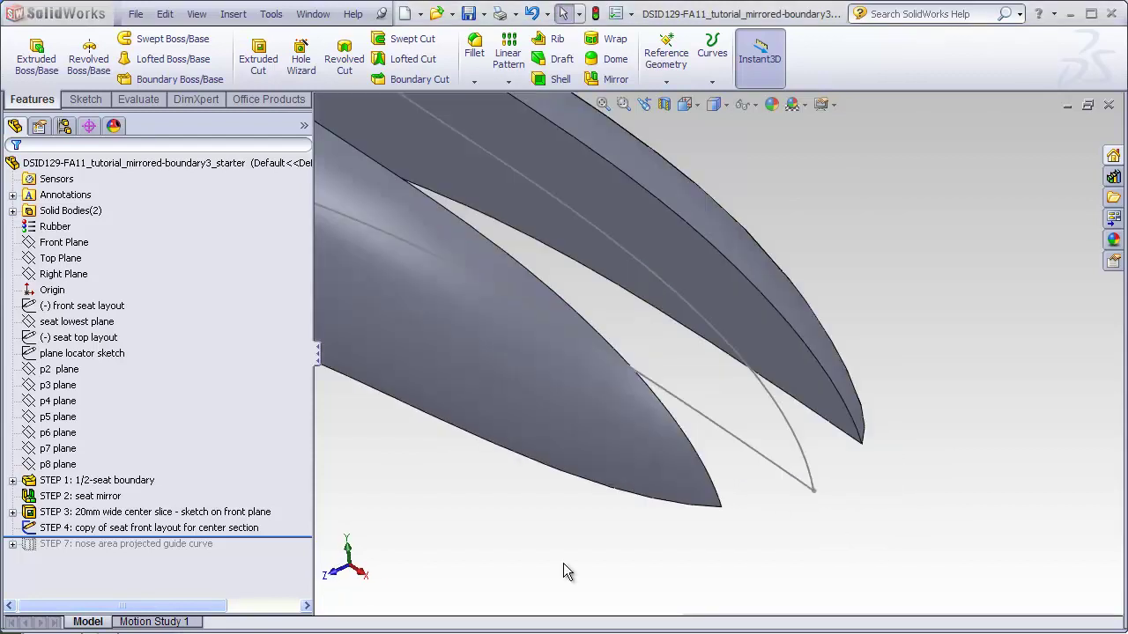
pyautogui.click(150, 81)
pyautogui.click(817, 396)
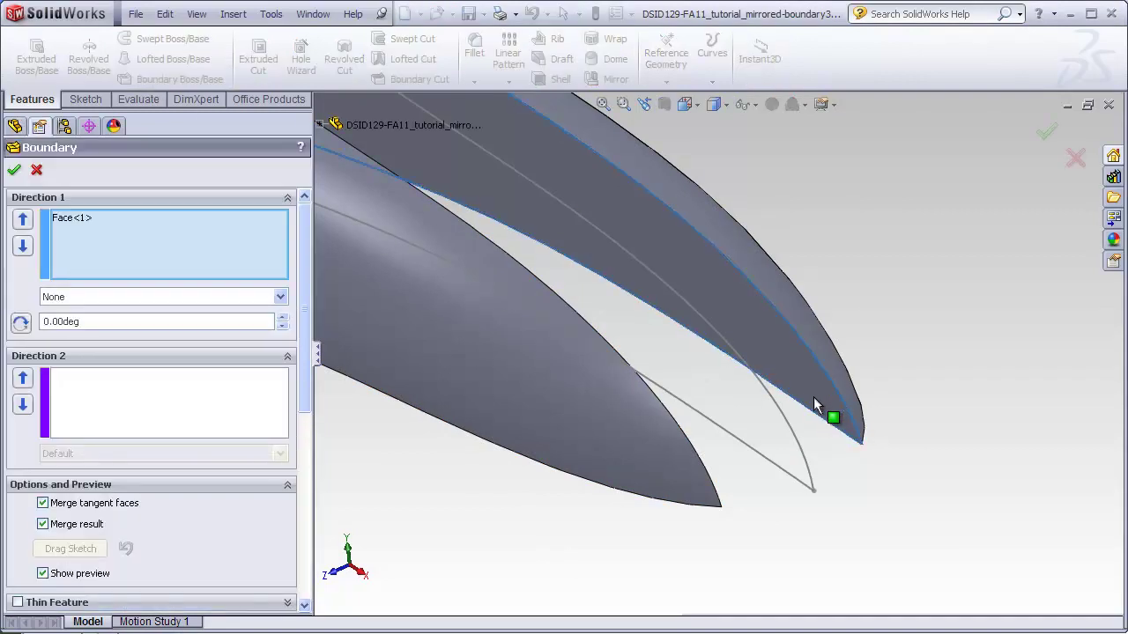
pyautogui.click(809, 455)
pyautogui.moveTo(856, 534)
pyautogui.mouseDown(button='middle')
pyautogui.moveTo(863, 528)
pyautogui.moveTo(774, 551)
pyautogui.mouseUp(button='middle')
pyautogui.click(685, 477)
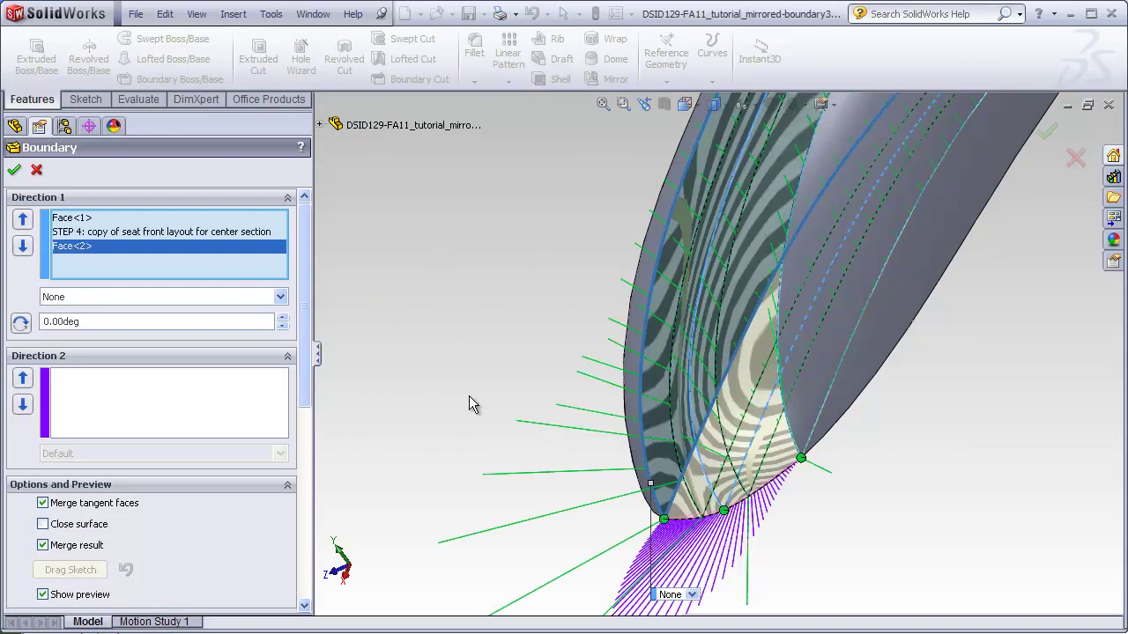
# Apply Curvature To Face to both face profiles and create the bridging center boundary
pyautogui.click(280, 297)
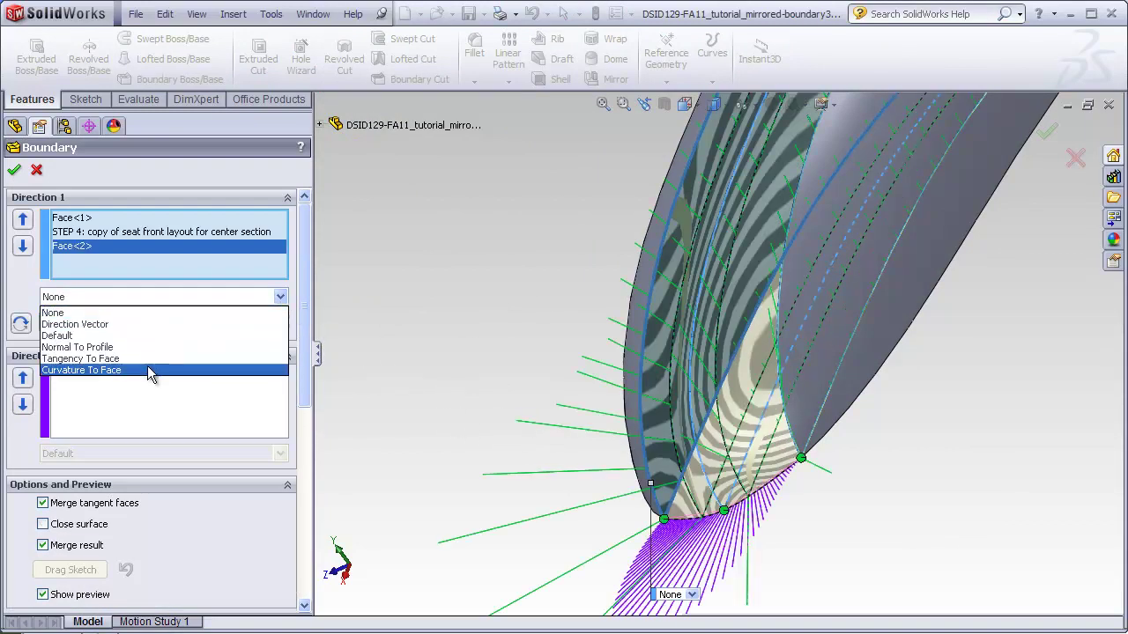
pyautogui.click(148, 370)
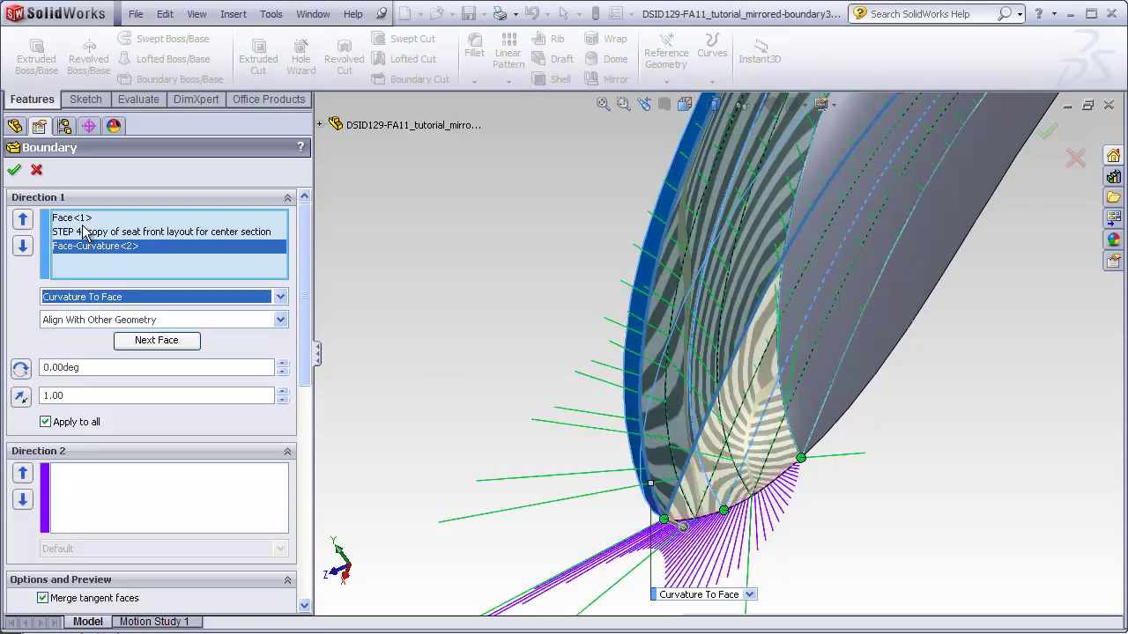
pyautogui.click(78, 219)
pyautogui.click(280, 296)
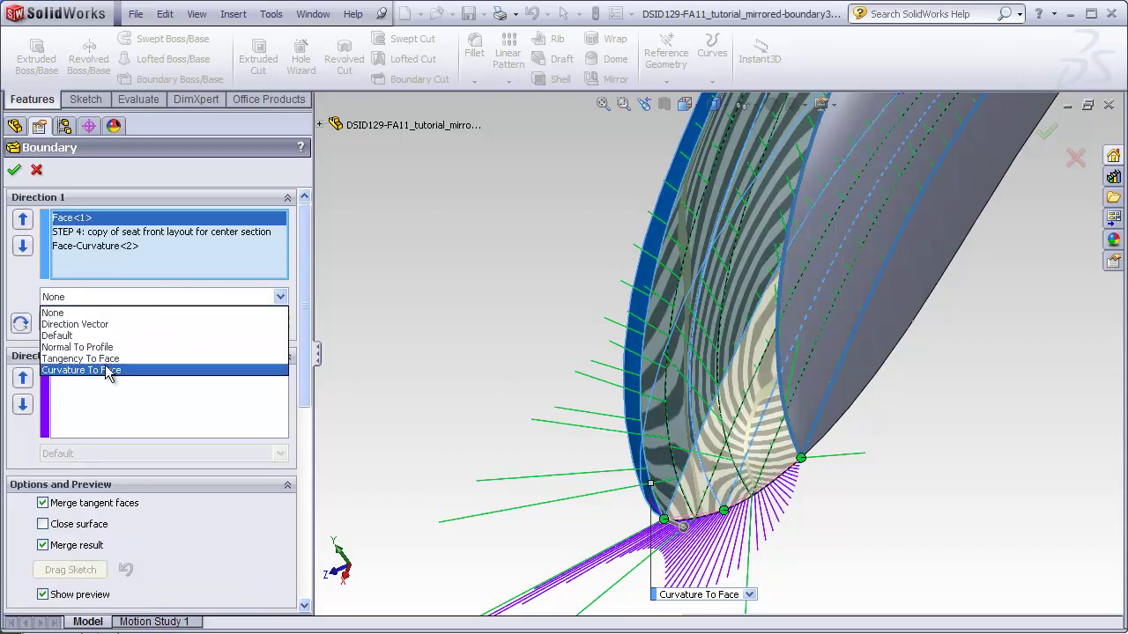
pyautogui.click(106, 370)
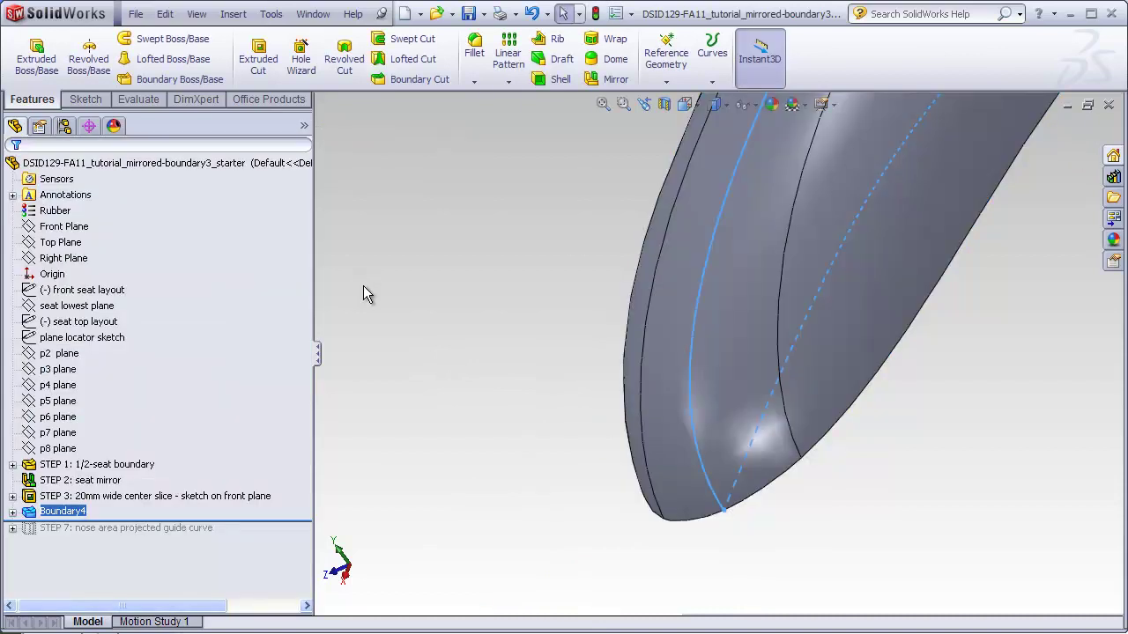
pyautogui.click(363, 295)
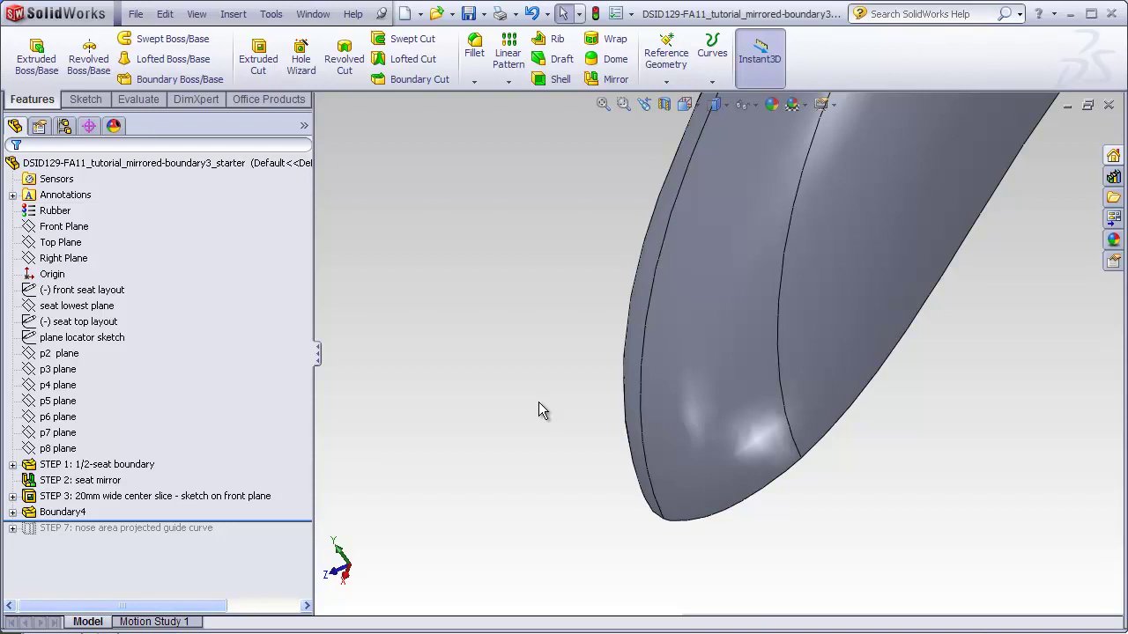
# Compare the center section's side profile with the front seat layout sketch in the front view, at both ends of the seat
pyautogui.hotkey('ctrl', '1')
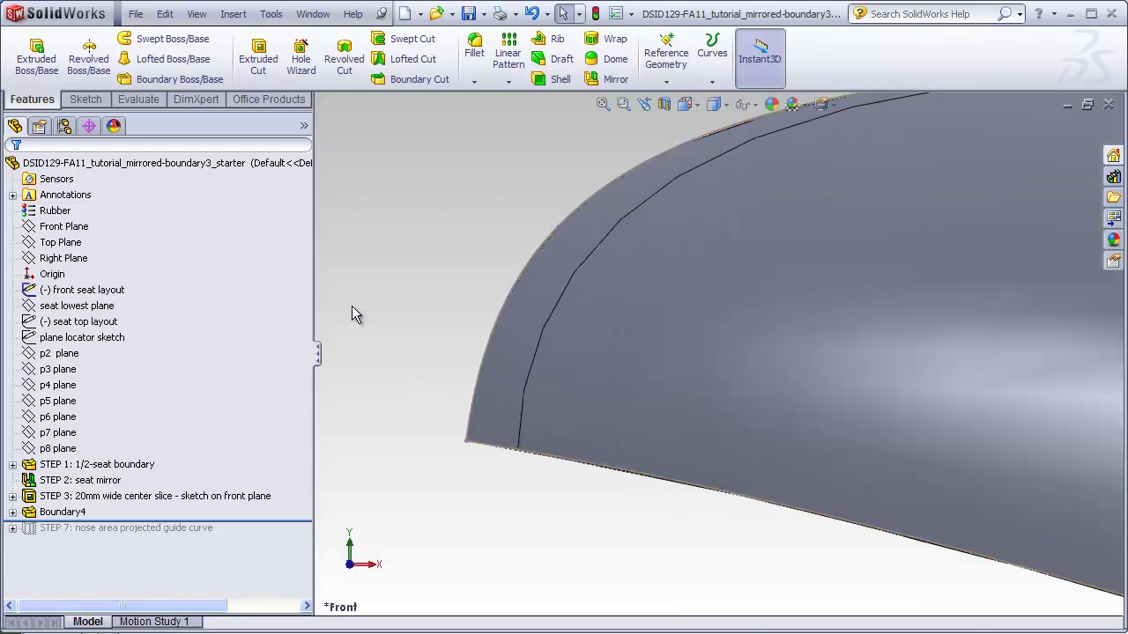
pyautogui.click(131, 291)
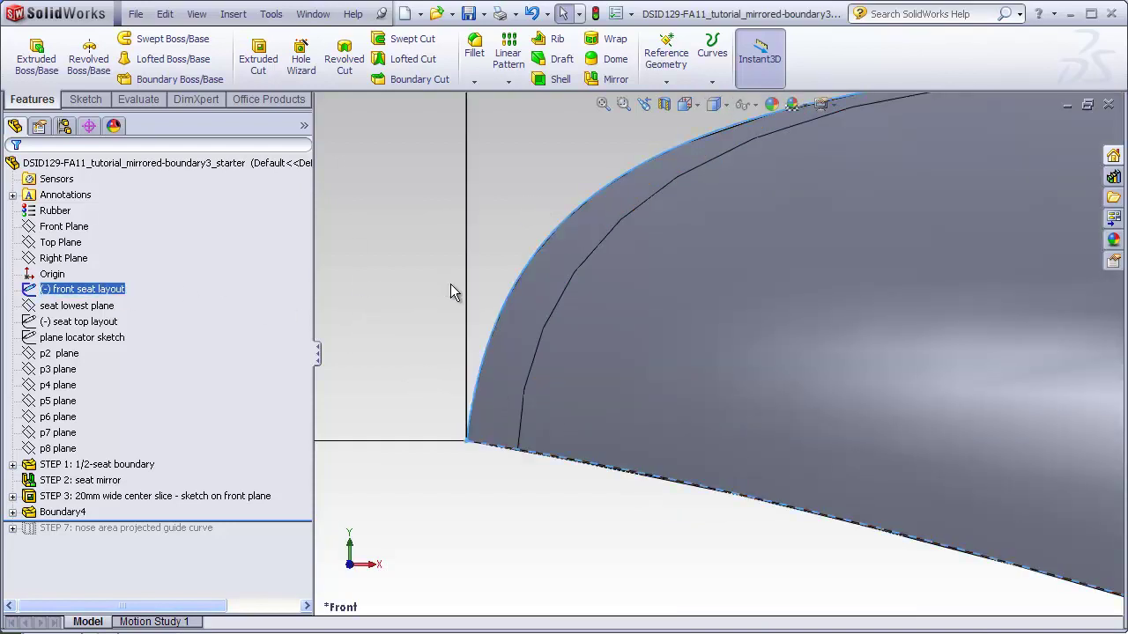
pyautogui.click(433, 481)
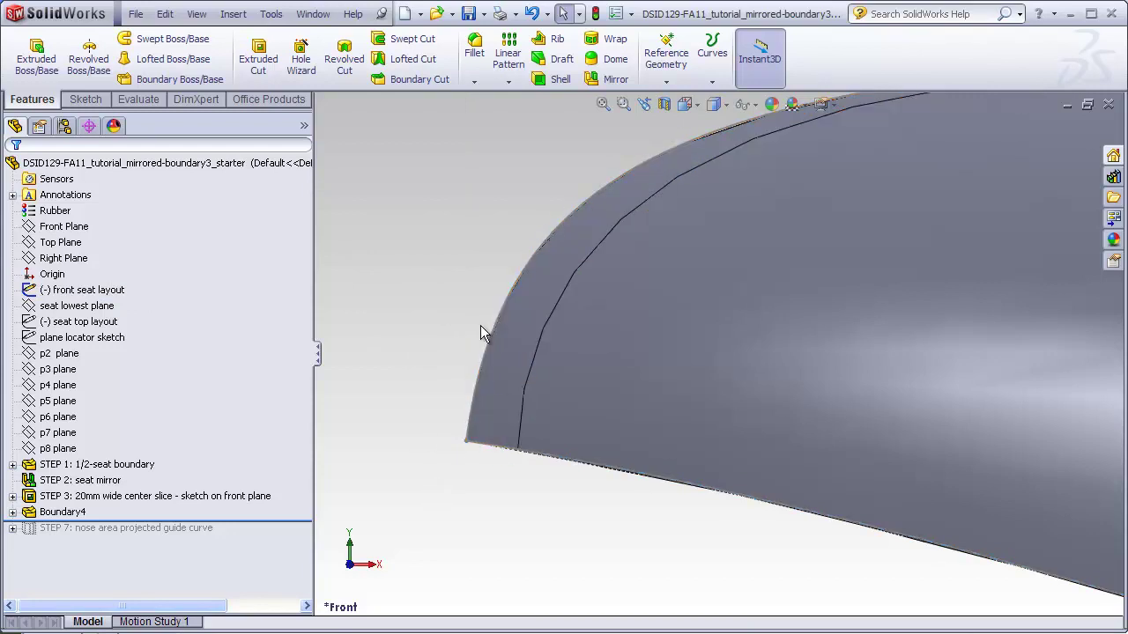
pyautogui.scroll(10, 894, 440)
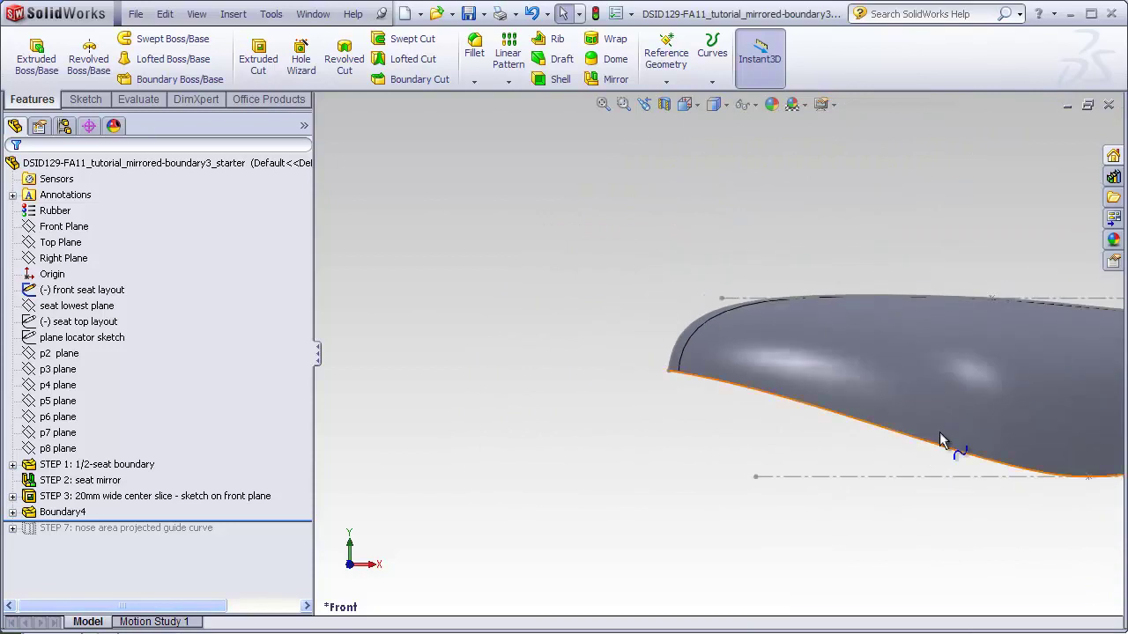
pyautogui.scroll(-10, 963, 376)
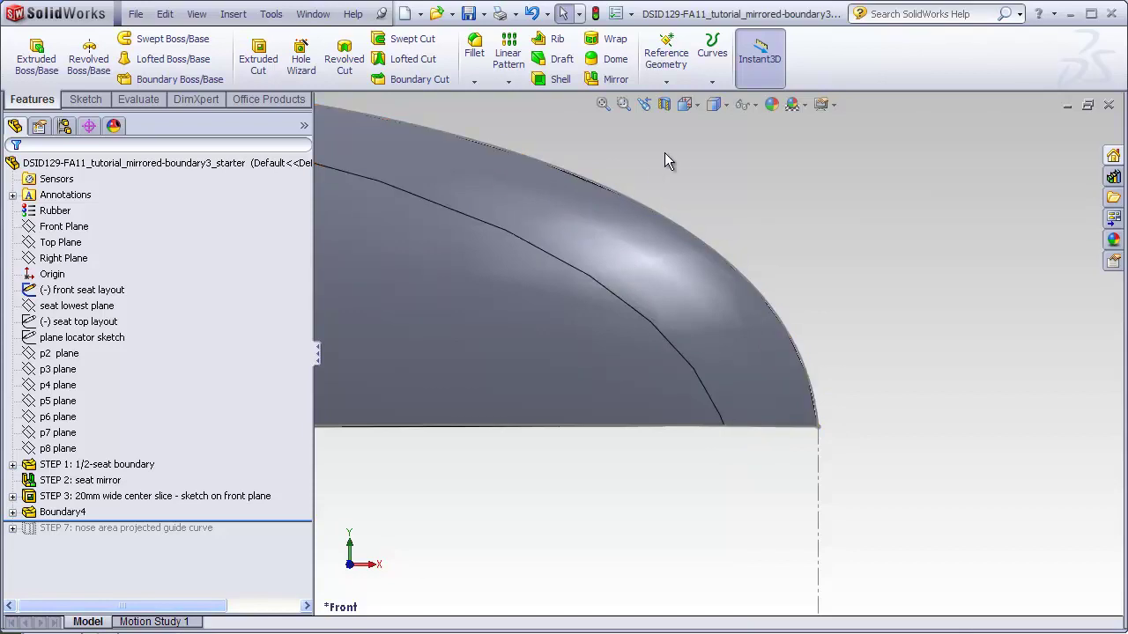
# Compare the nose outline of the center section with the seat top layout sketch in the top view
pyautogui.click(697, 105)
pyautogui.click(703, 124)
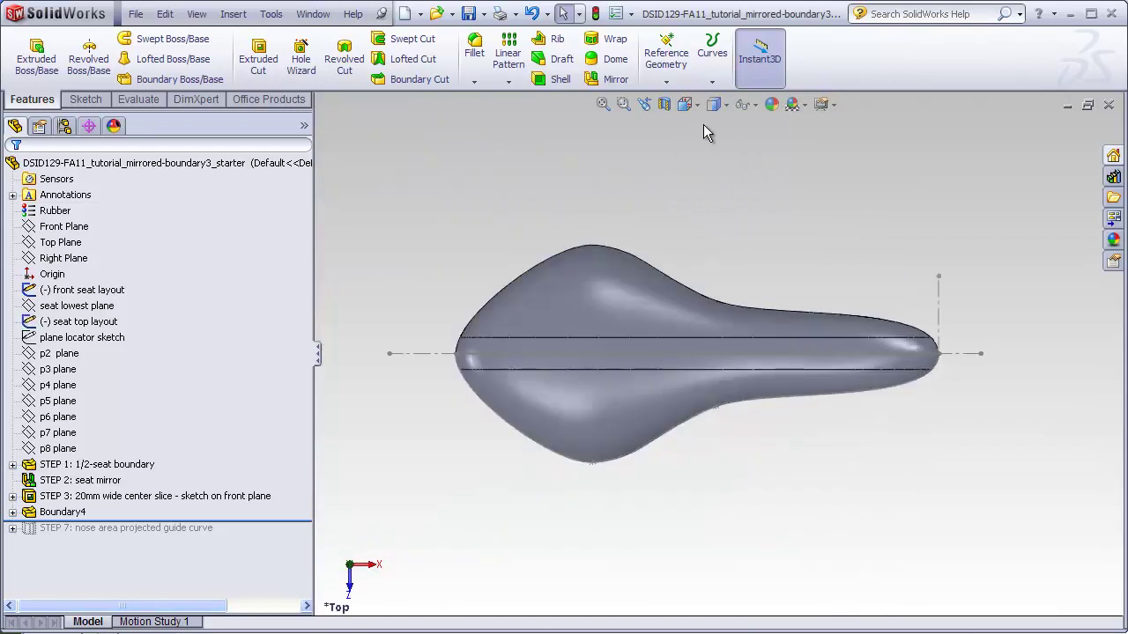
pyautogui.scroll(-10, 903, 372)
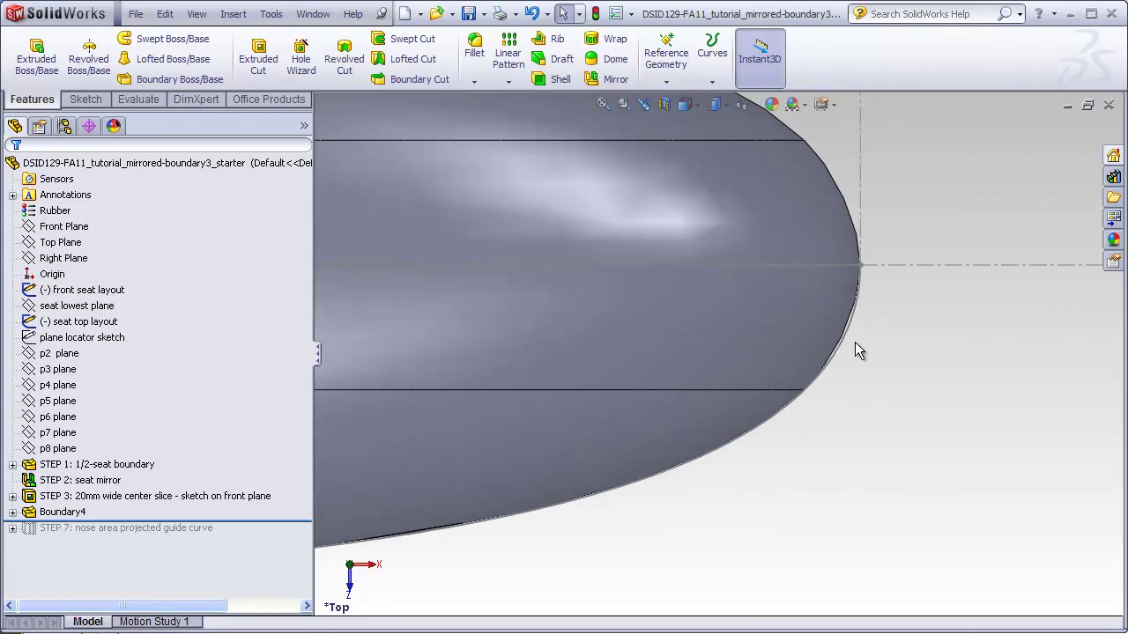
pyautogui.scroll(-5, 871, 401)
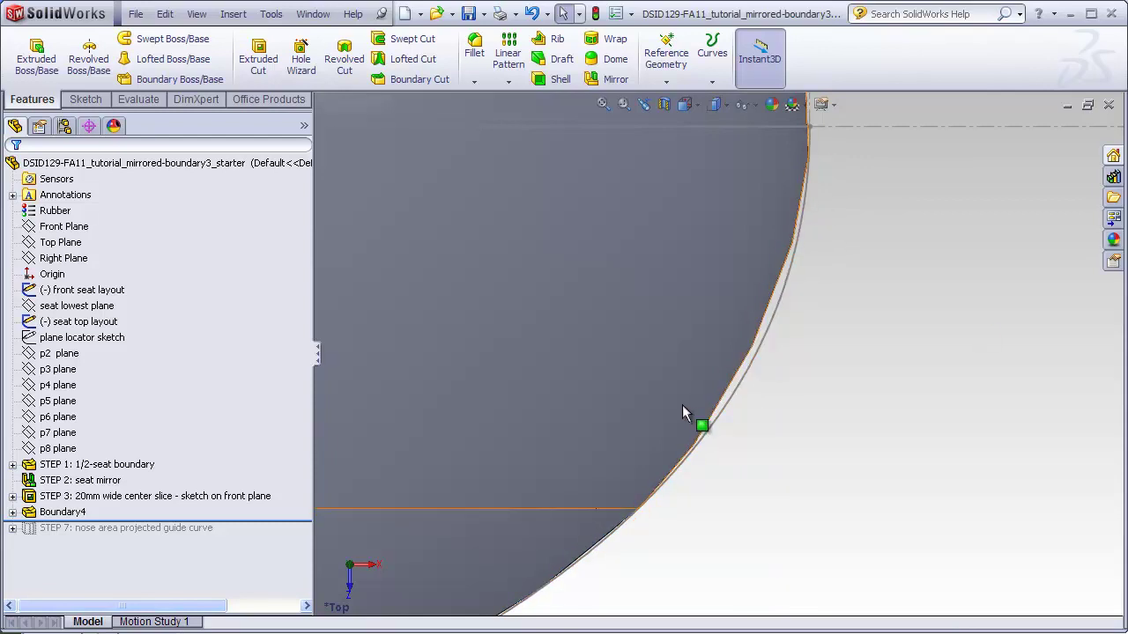
# Examine the nose's lower edge against the front and top layout curves from several angles
pyautogui.moveTo(682, 404); pyautogui.dragTo(755, 378, button='middle')
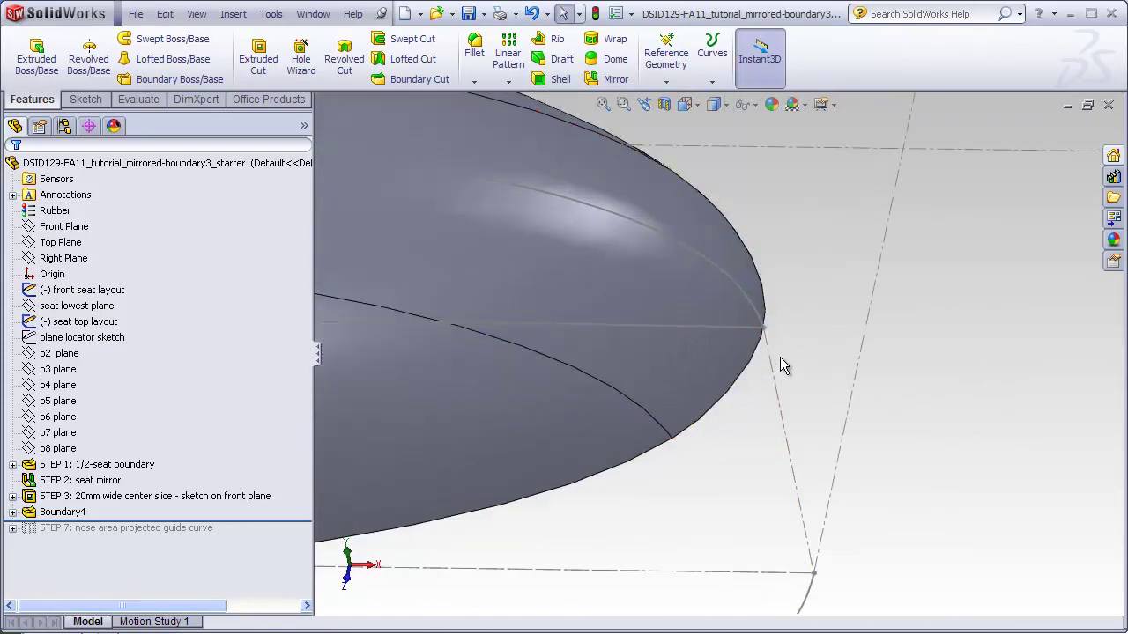
pyautogui.moveTo(791, 324); pyautogui.dragTo(755, 397, button='middle')
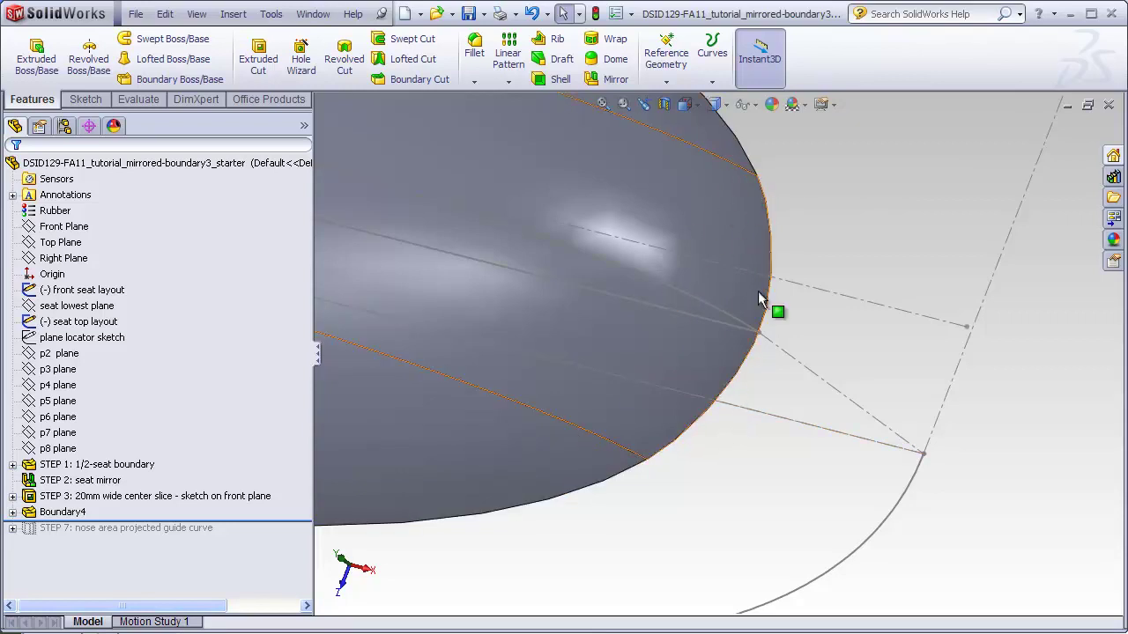
pyautogui.moveTo(765, 394); pyautogui.dragTo(760, 368, button='middle')
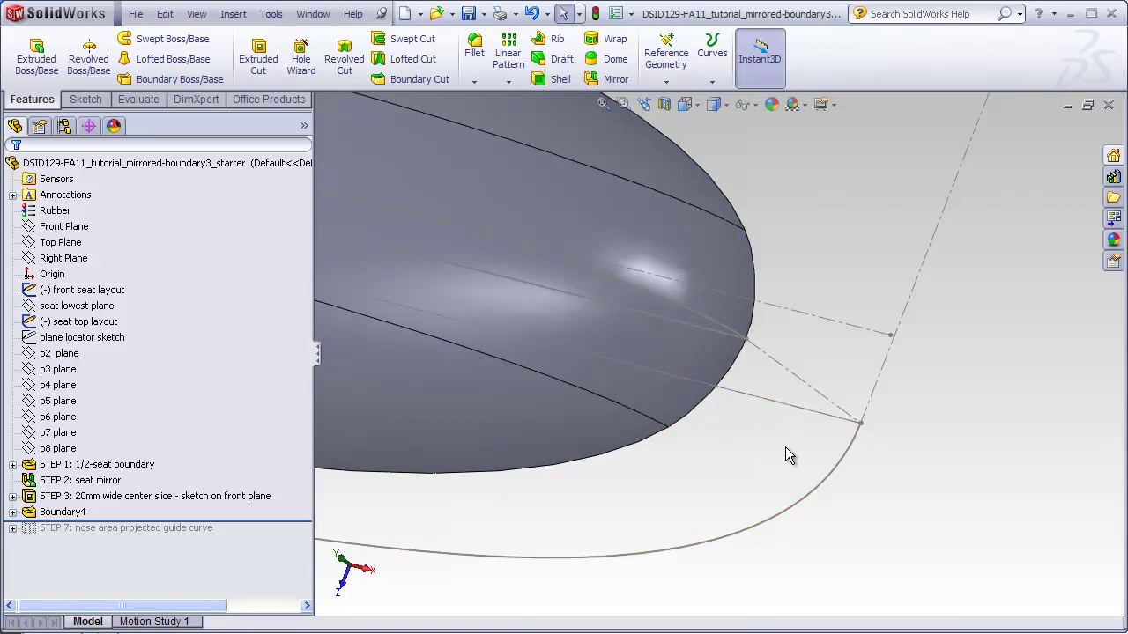
pyautogui.scroll(-2, 745, 397)
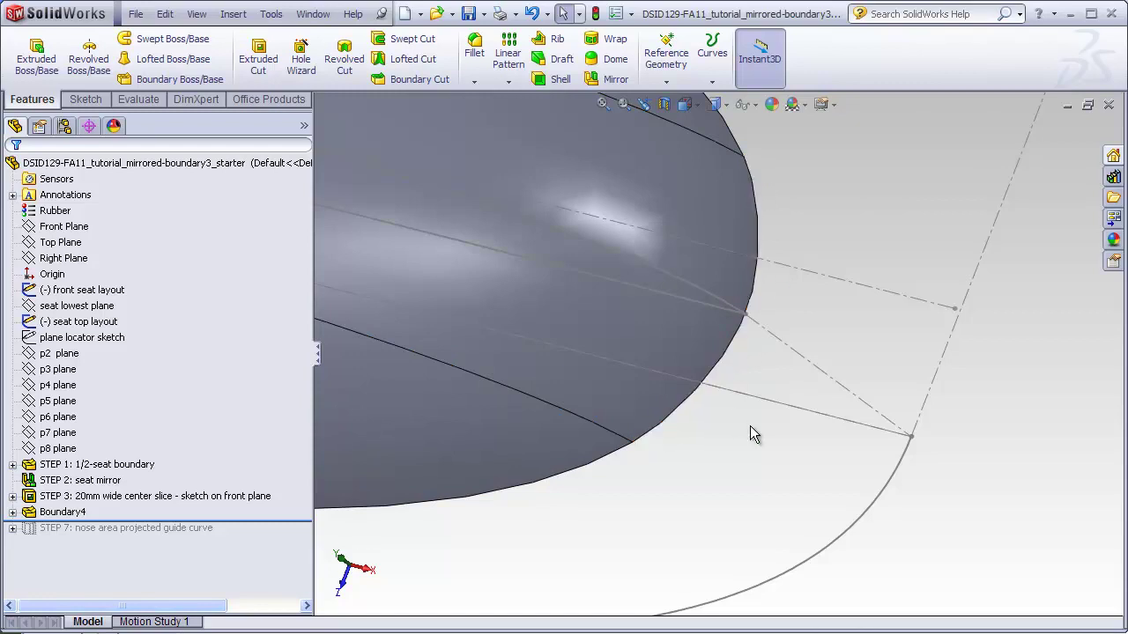
pyautogui.moveTo(744, 436); pyautogui.dragTo(744, 399, button='middle')
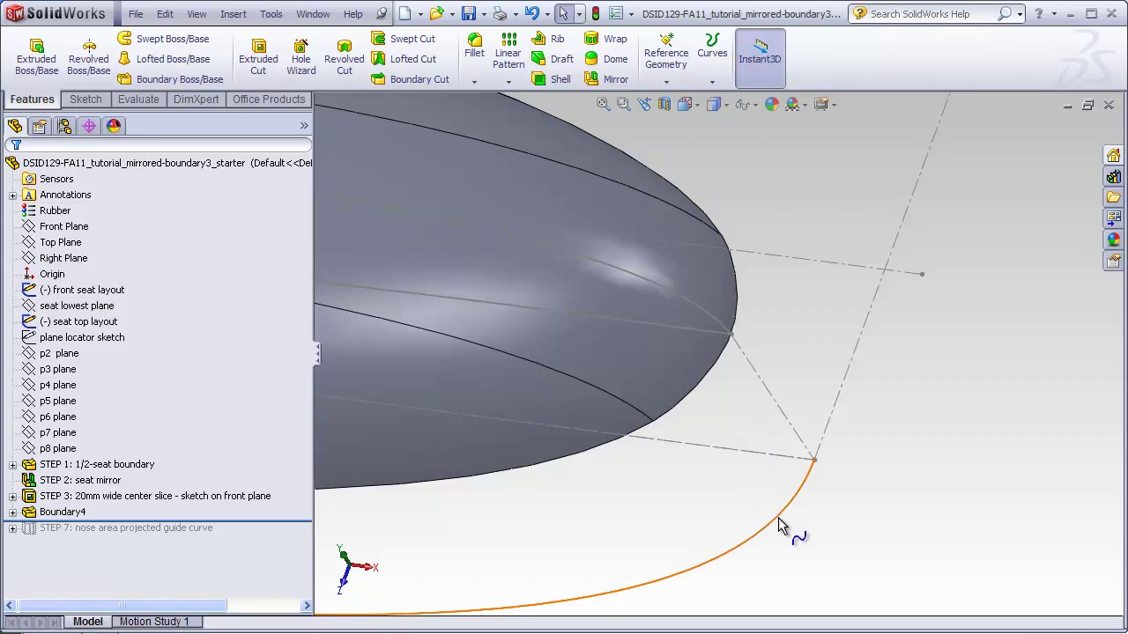
pyautogui.moveTo(778, 518); pyautogui.dragTo(811, 382, button='middle')
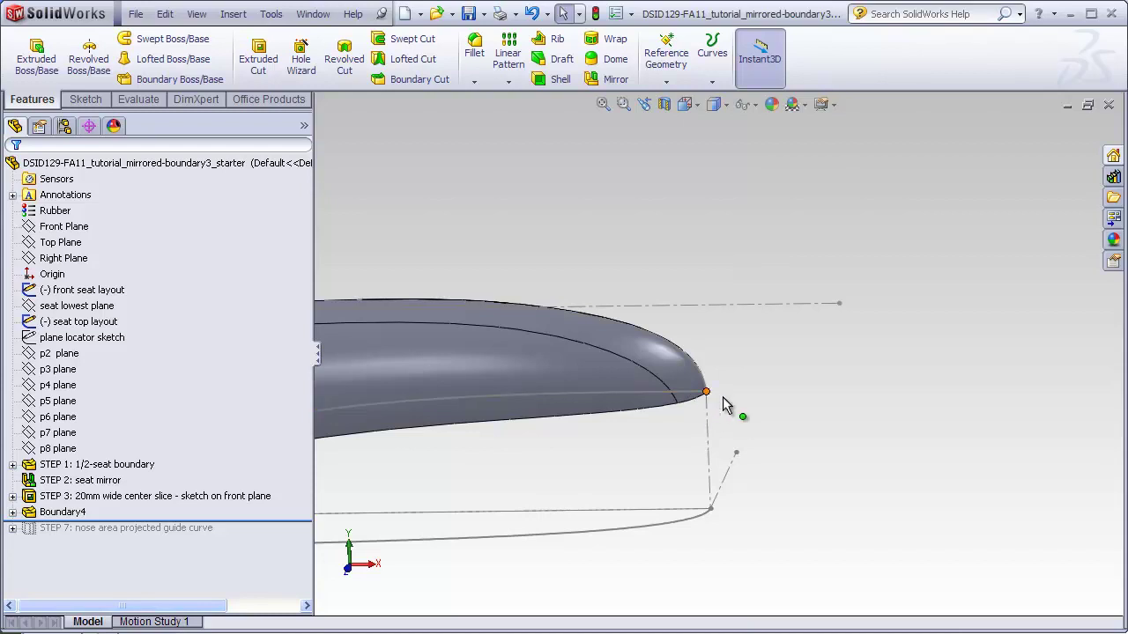
pyautogui.moveTo(748, 389); pyautogui.dragTo(670, 370, button='middle')
pyautogui.click(603, 106)
pyautogui.moveTo(593, 277); pyautogui.dragTo(594, 393, button='middle')
pyautogui.scroll(-5, 582, 383)
pyautogui.scroll(-2, 581, 383)
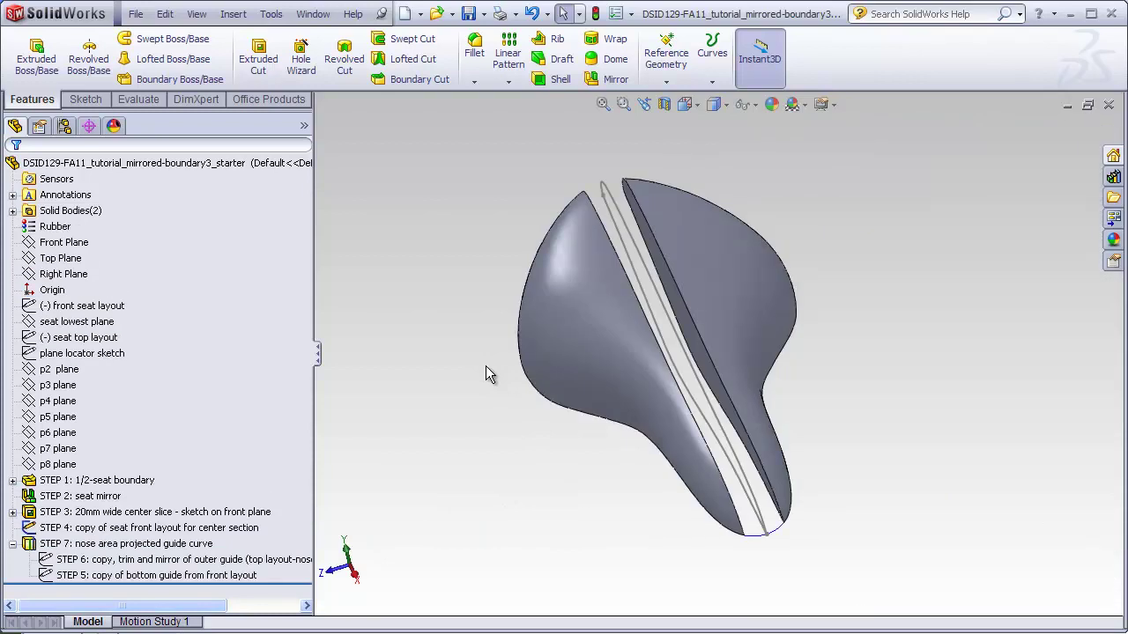
# Highlight the half-seat boundary and its mirrored half in turn to review the split bodies
pyautogui.click(553, 303)
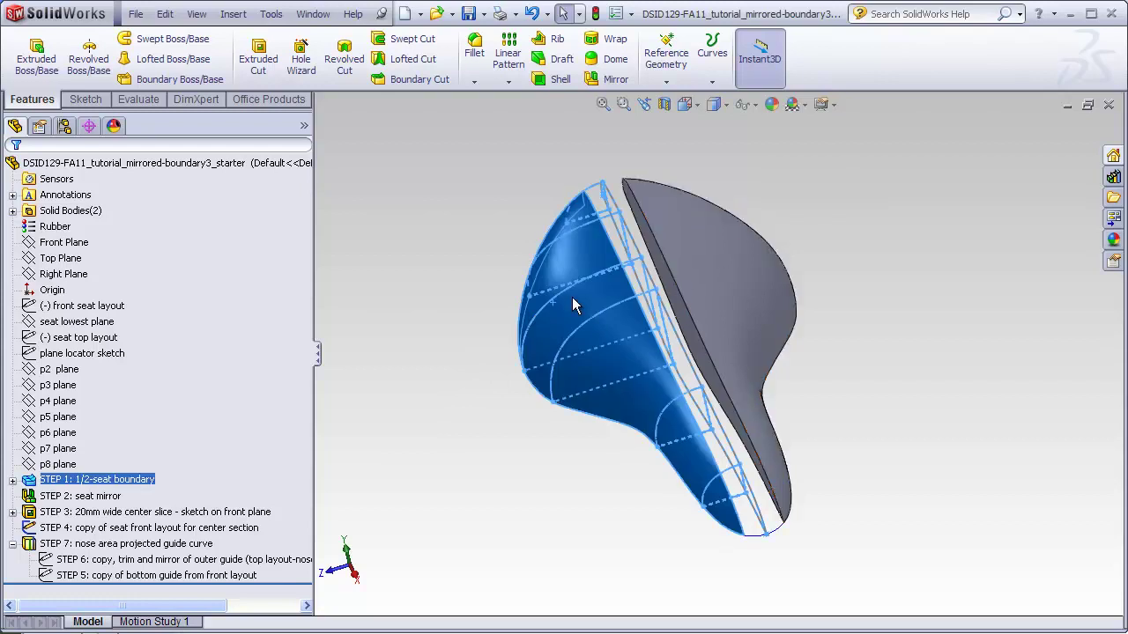
pyautogui.click(728, 279)
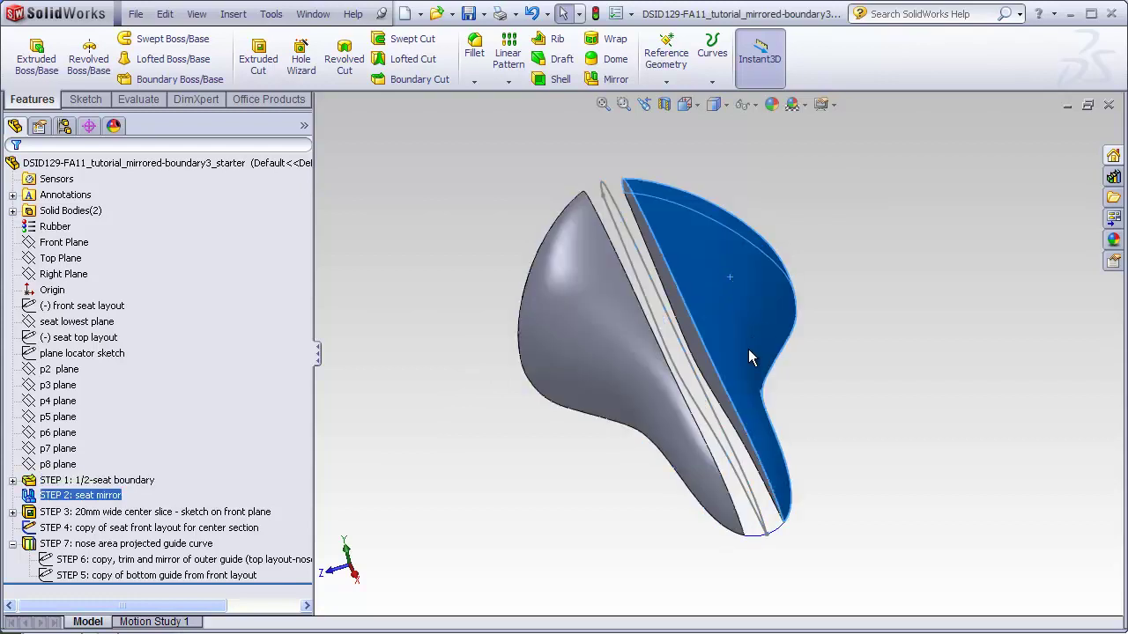
pyautogui.click(771, 557)
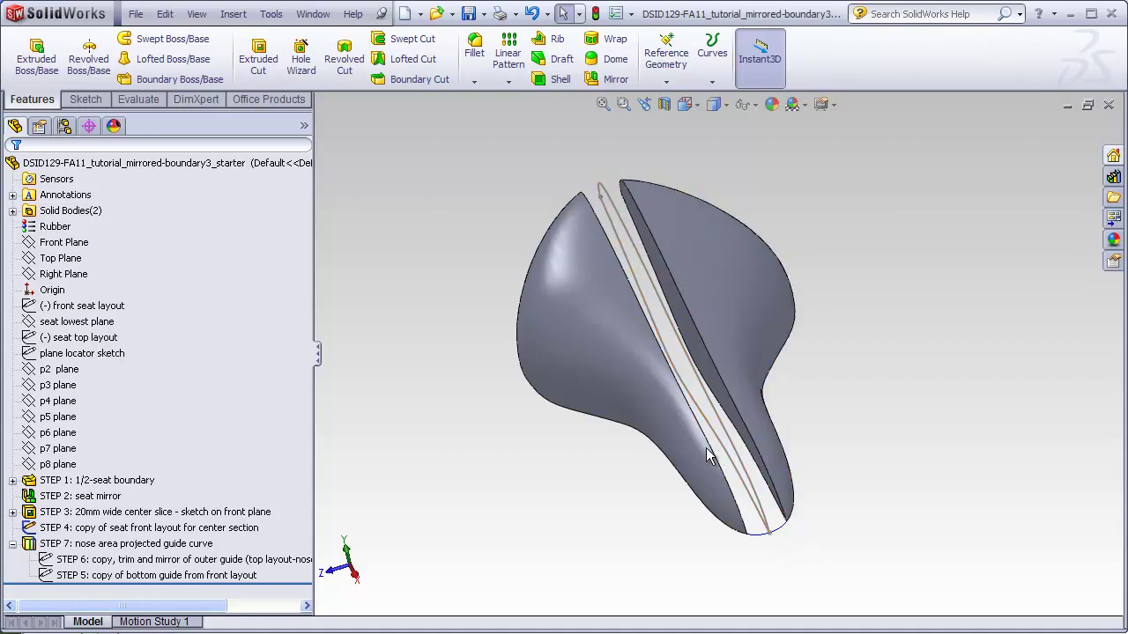
# Inspect the projected guide curve at the nose and highlight the STEP 5 bottom guide sketch
pyautogui.scroll(-4, 779, 528)
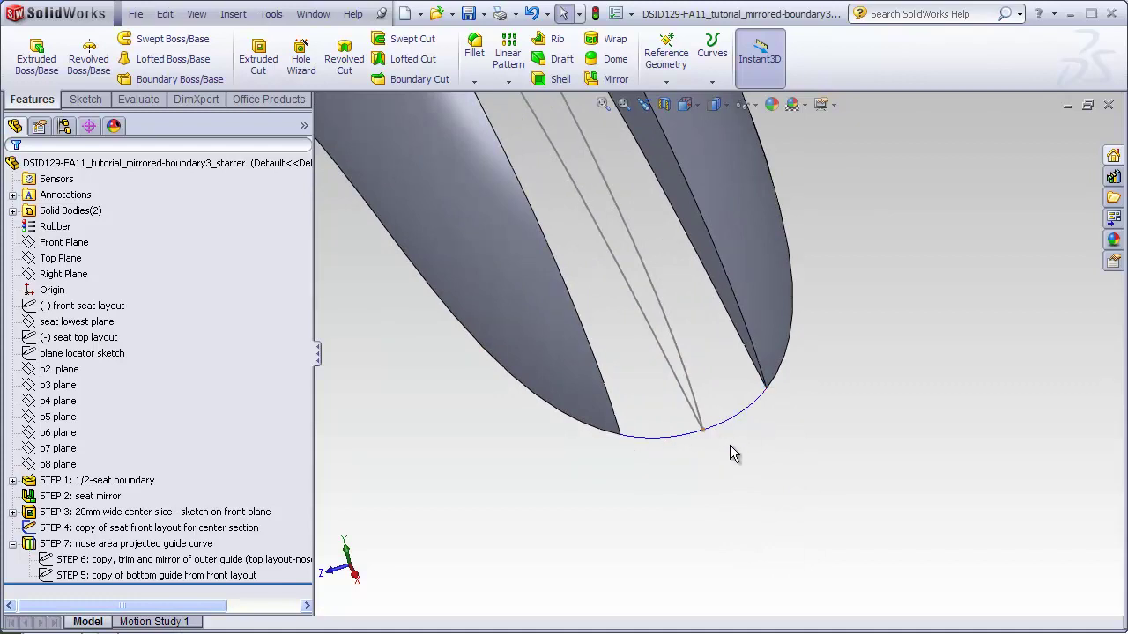
pyautogui.moveTo(667, 485); pyautogui.dragTo(696, 448, button='middle')
pyautogui.click(212, 574)
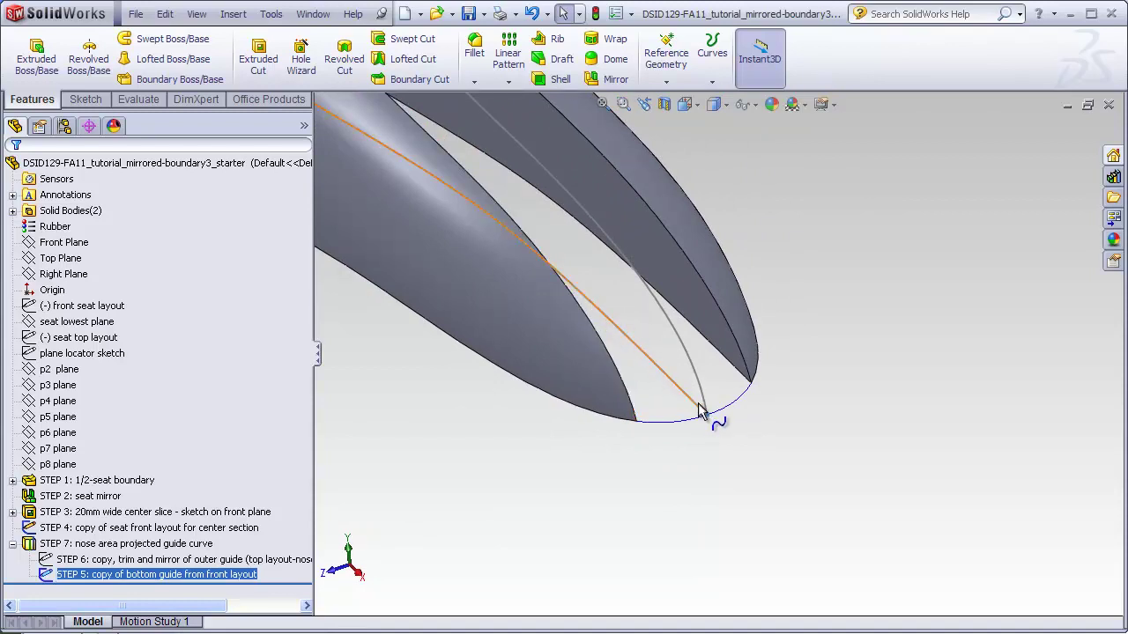
# Highlight the STEP 6 outer guide sketch at the nose, and examine the open gap at the rear of the seat halves
pyautogui.click(300, 559)
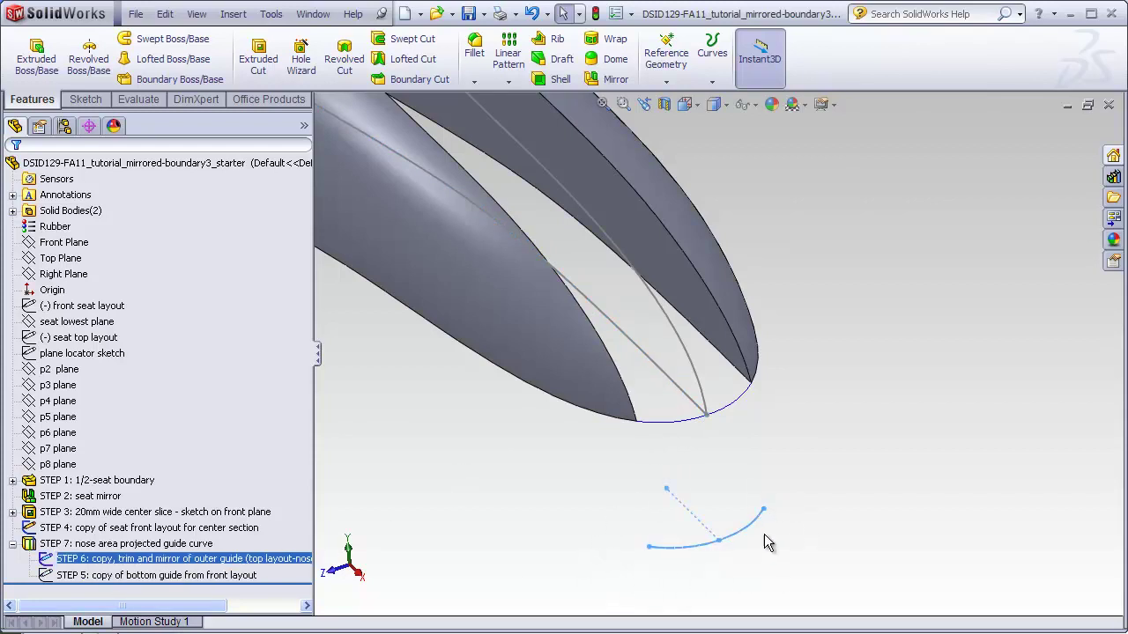
pyautogui.moveTo(773, 470); pyautogui.dragTo(767, 479, button='middle')
pyautogui.click(768, 478)
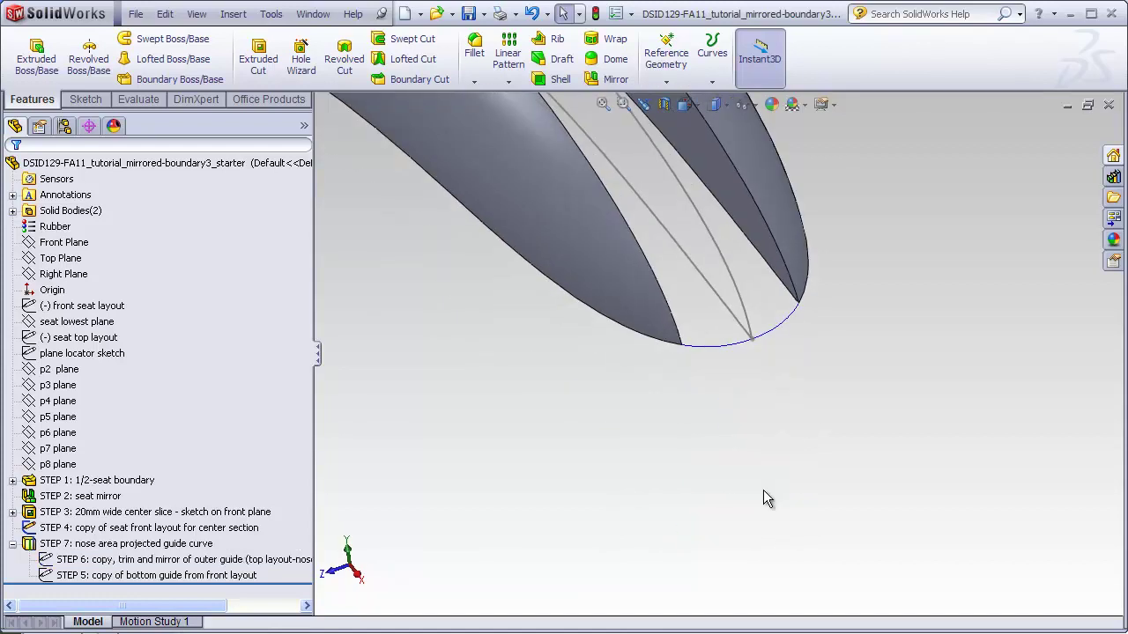
pyautogui.moveTo(762, 486); pyautogui.dragTo(610, 354, button='middle')
pyautogui.scroll(-5, 597, 378)
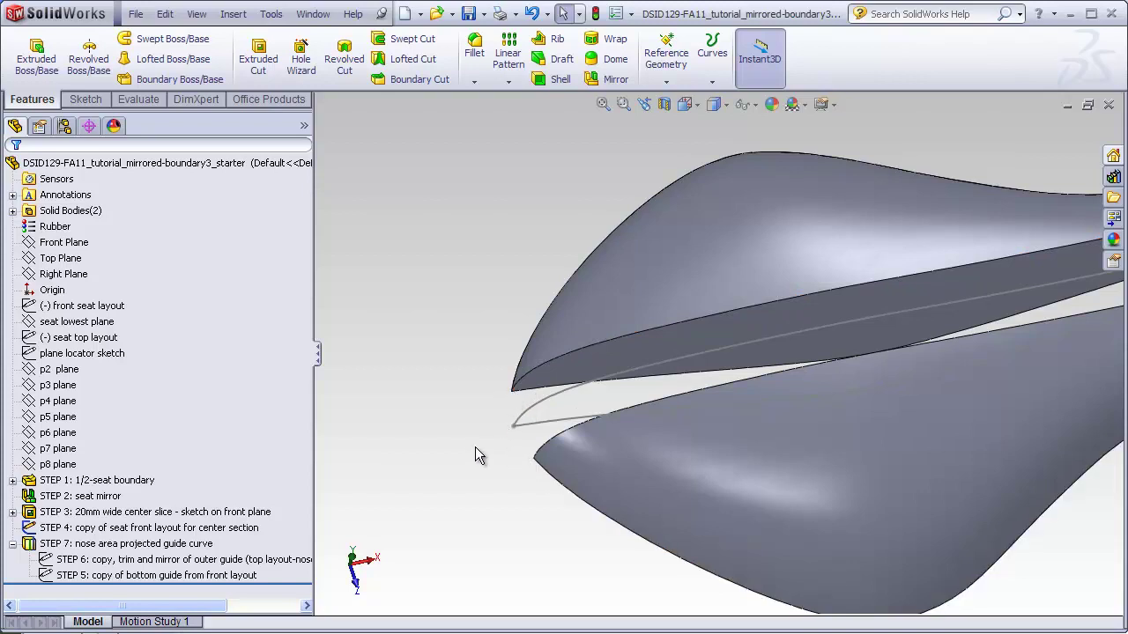
pyautogui.scroll(5, 543, 418)
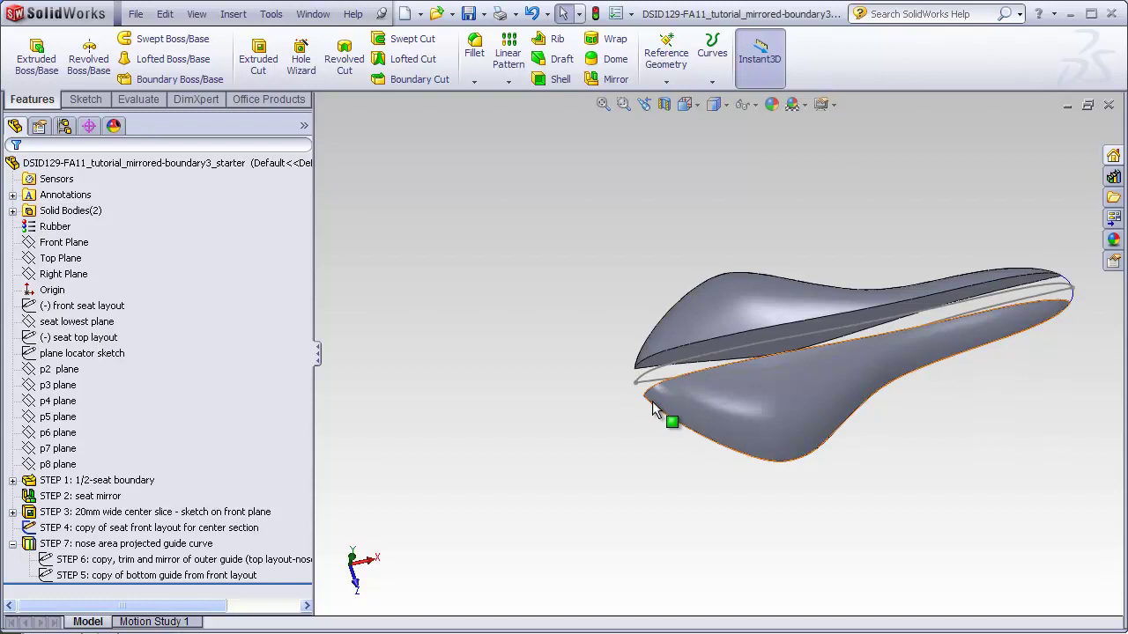
# Start a sketch on the Top Plane in the top view and convert the seat top layout's outer curve into it
pyautogui.hotkey('ctrl', '5')
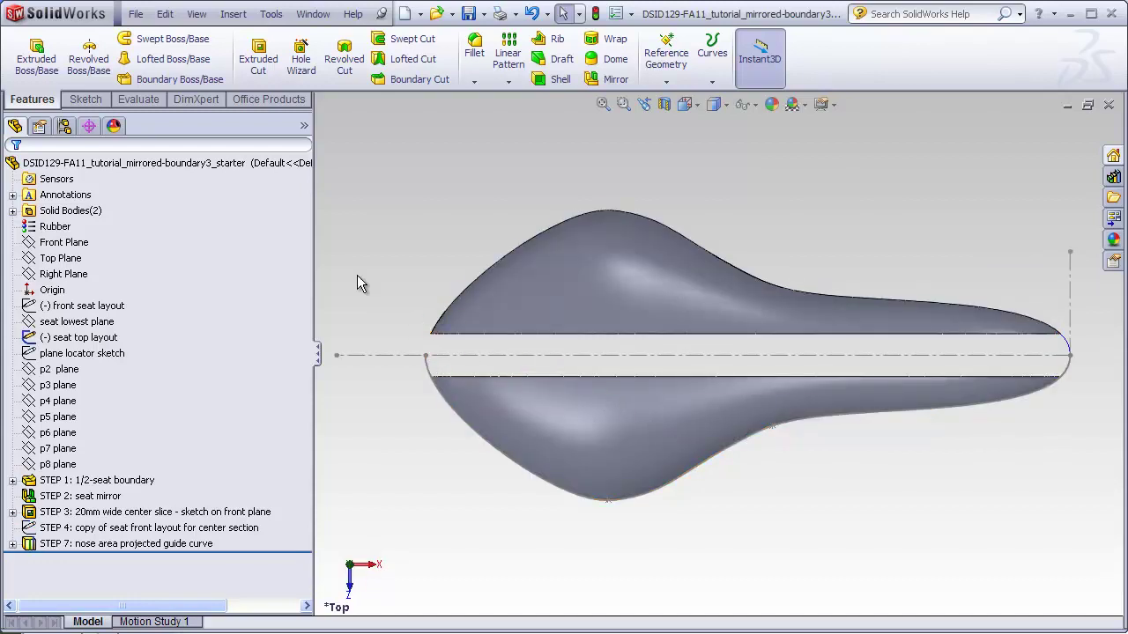
pyautogui.click(85, 99)
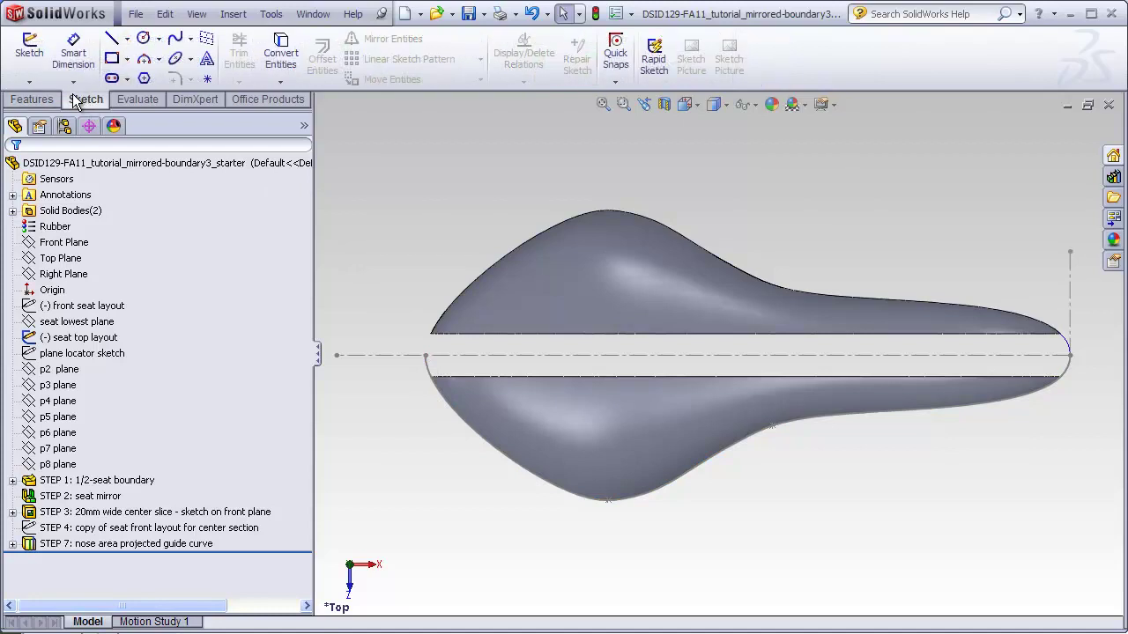
pyautogui.click(60, 258)
pyautogui.click(29, 45)
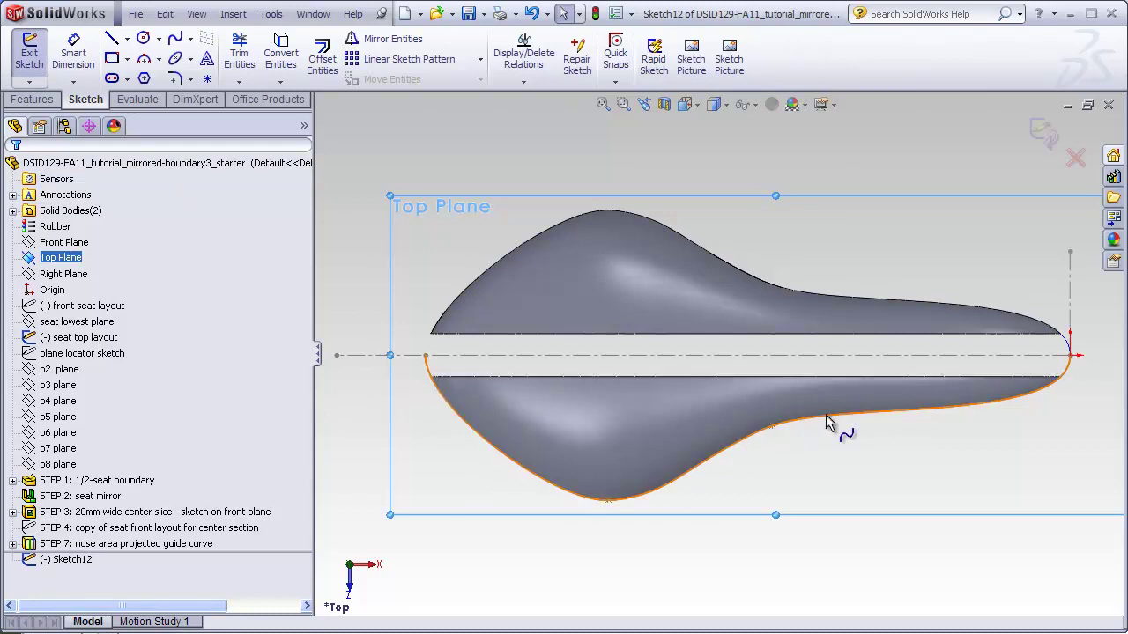
pyautogui.click(428, 373)
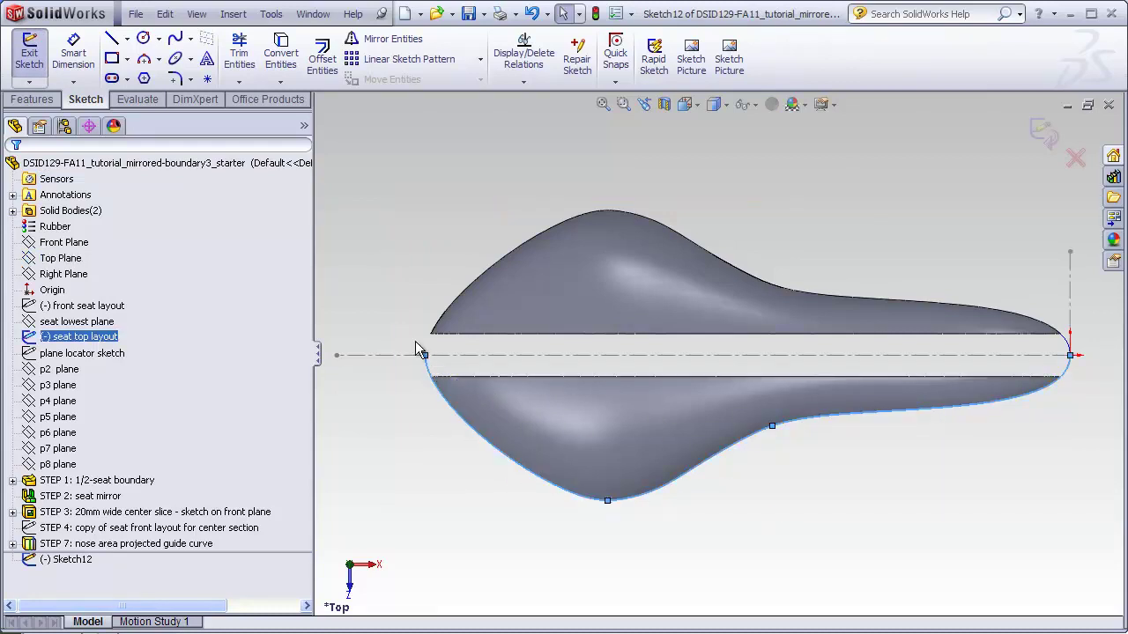
pyautogui.click(280, 55)
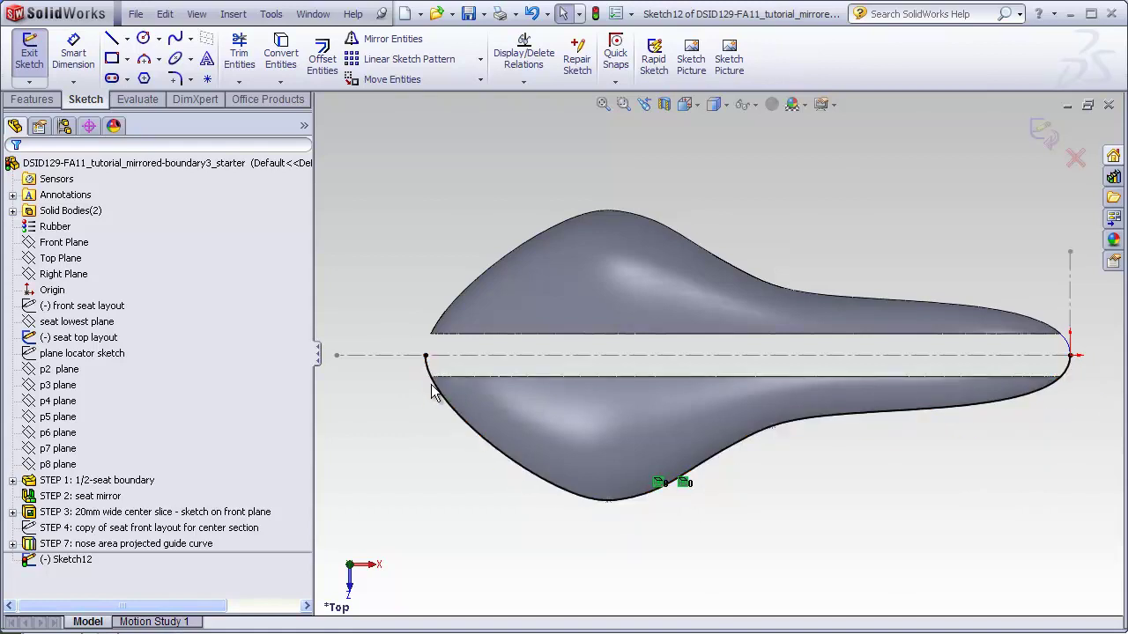
# Sketch a line crossing the converted outline curve near the seat's rear, and trim away the line and the curve's nose-side portion
pyautogui.click(1070, 356)
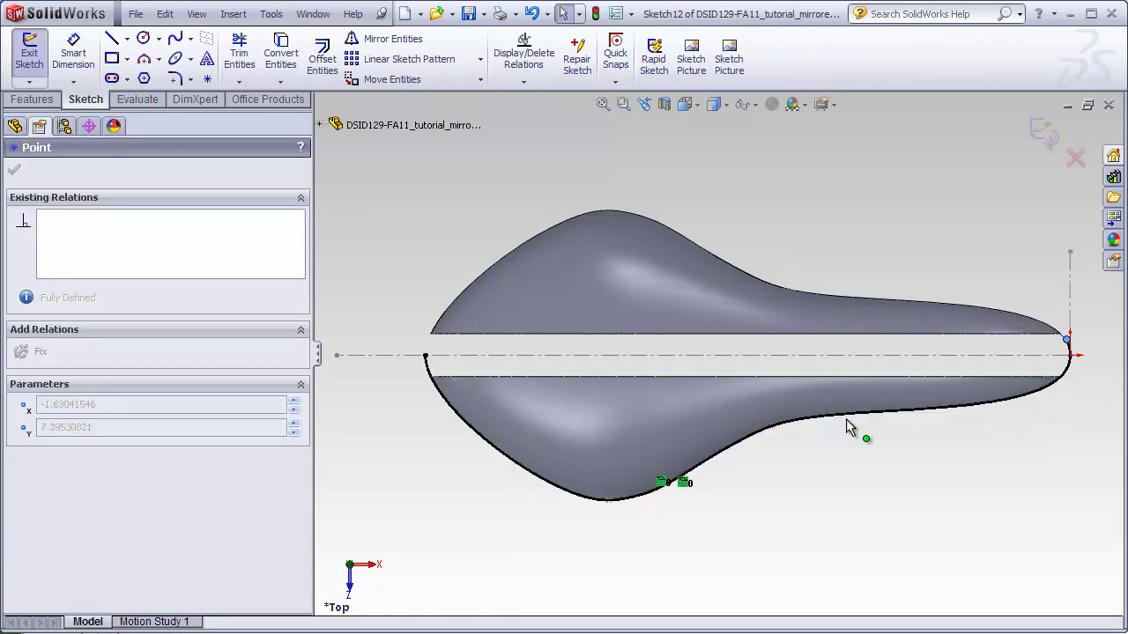
pyautogui.click(950, 422)
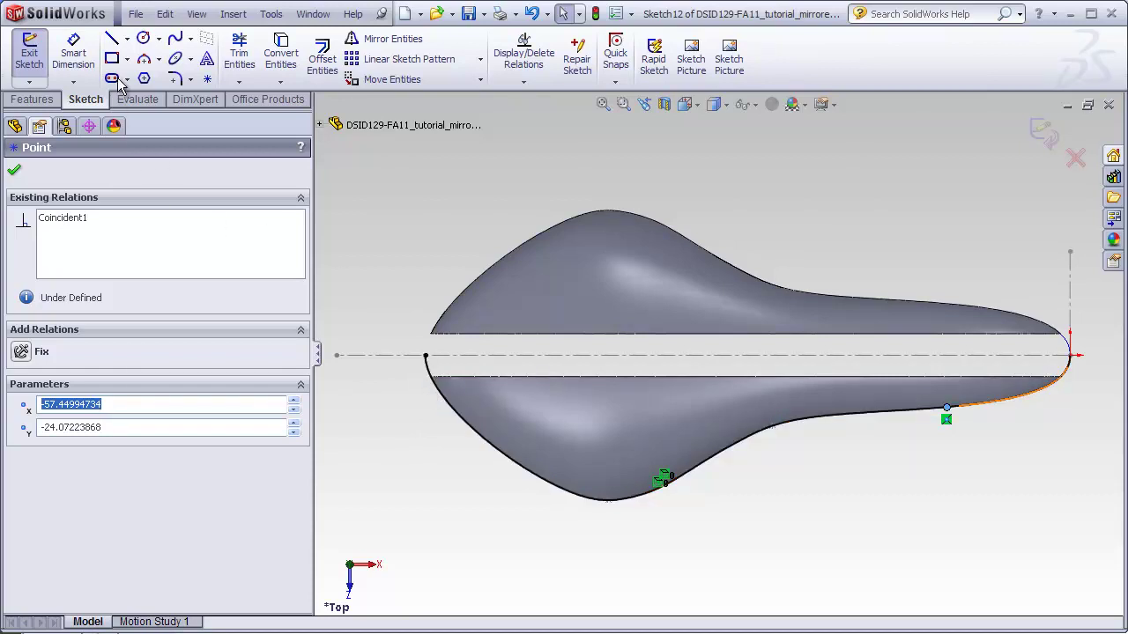
pyautogui.click(112, 39)
pyautogui.click(561, 312)
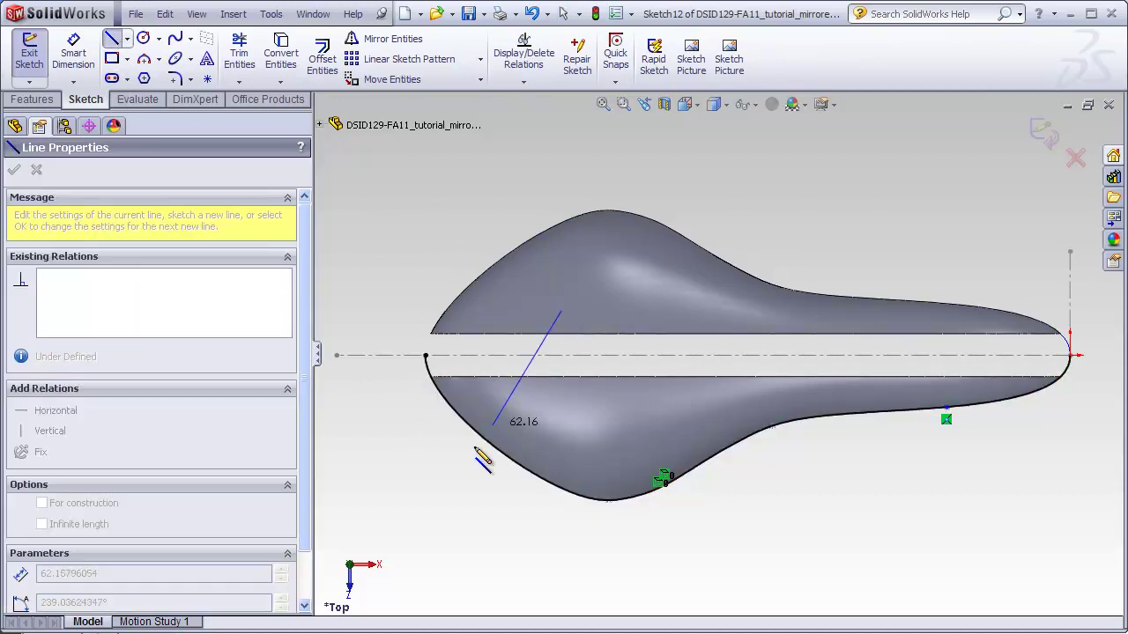
pyautogui.click(449, 495)
pyautogui.press('Escape')
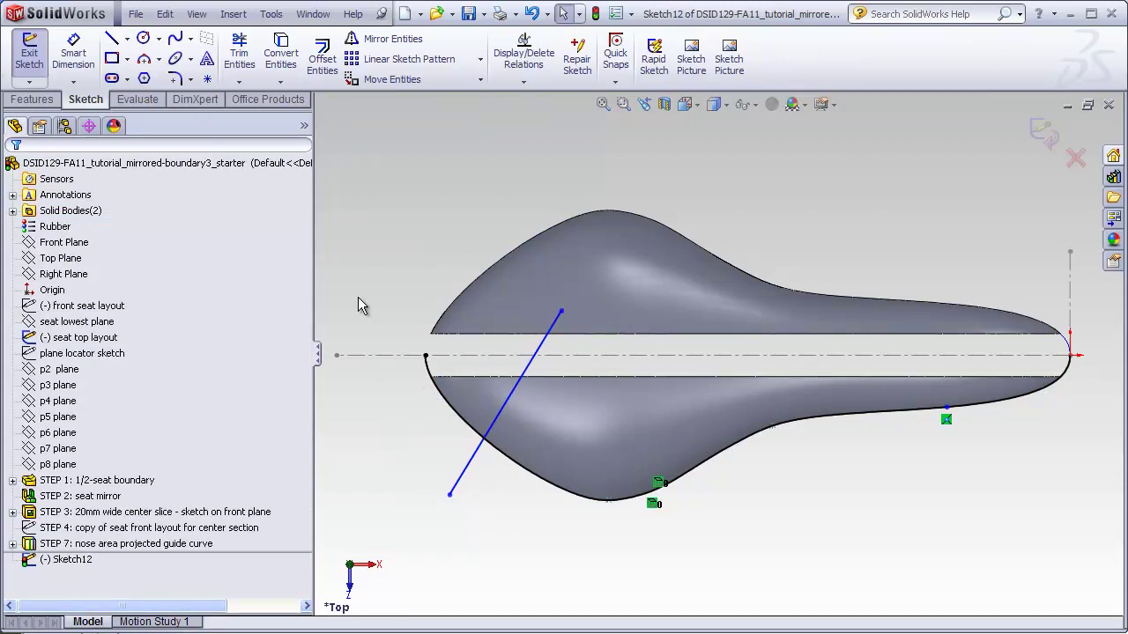
pyautogui.click(239, 53)
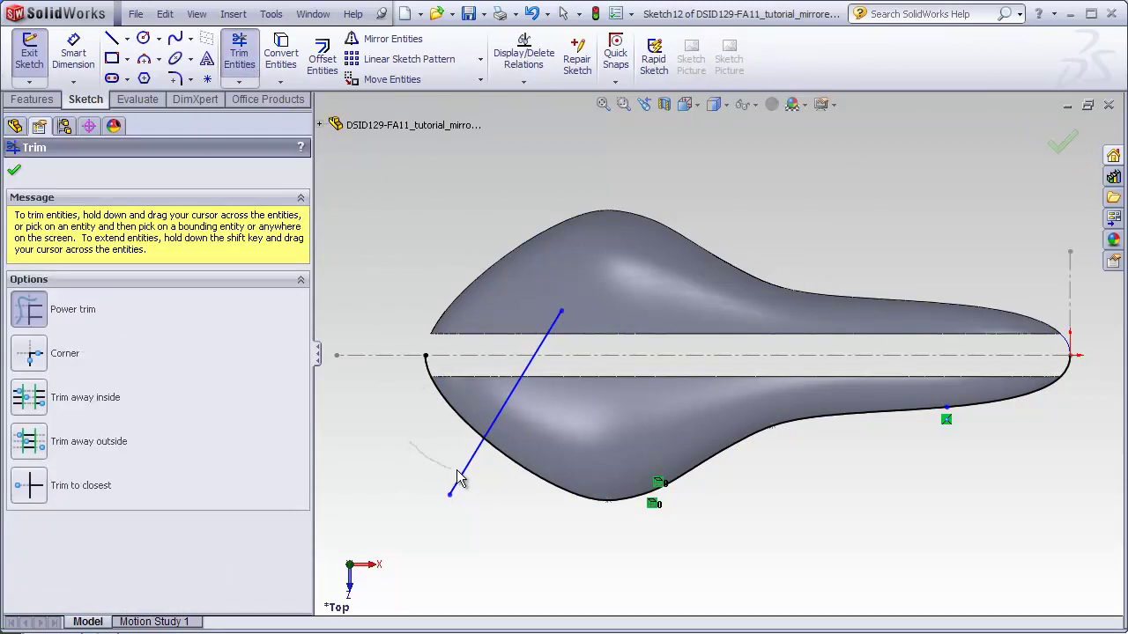
pyautogui.moveTo(492, 471)
pyautogui.mouseDown()
pyautogui.moveTo(495, 419)
pyautogui.moveTo(484, 500)
pyautogui.mouseUp()
pyautogui.press('Escape')
# Pull the trimmed curve's free end closer to the seat half's rear corner and delete the coincident relation on that endpoint
pyautogui.moveTo(484, 441); pyautogui.dragTo(438, 417)
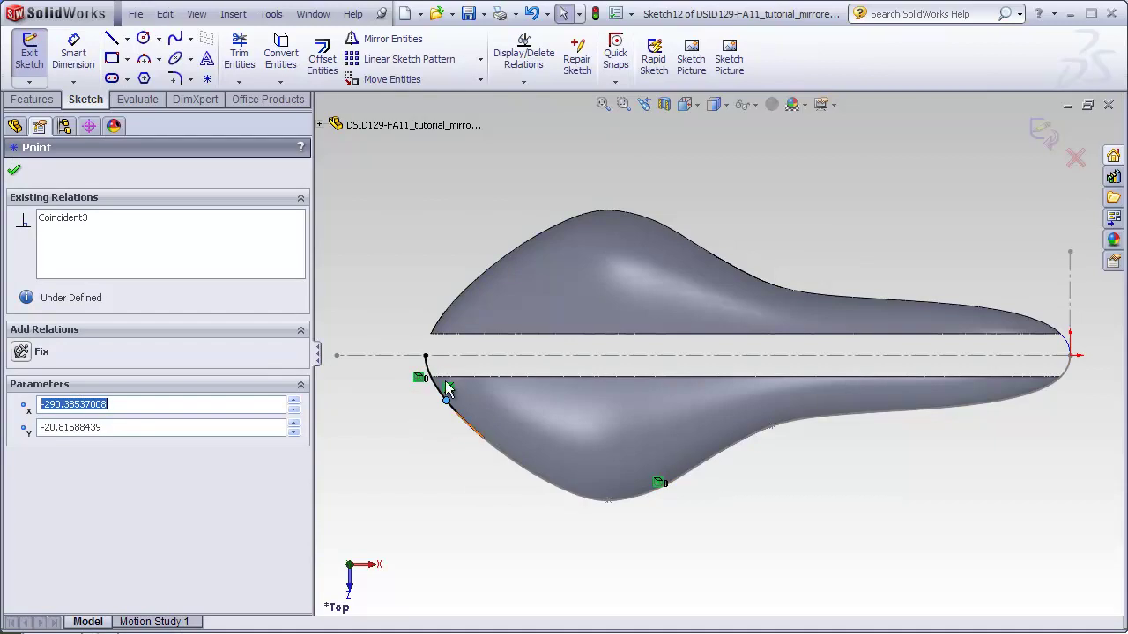
pyautogui.scroll(-3, 470, 398)
pyautogui.scroll(-3, 472, 401)
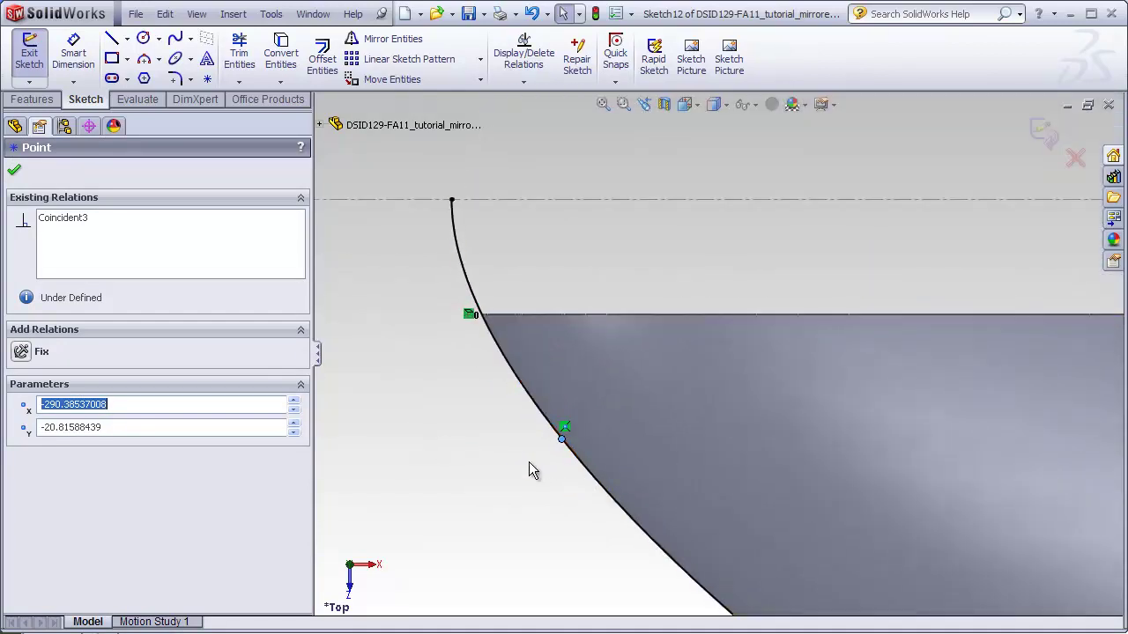
pyautogui.click(565, 432)
pyautogui.press('Delete')
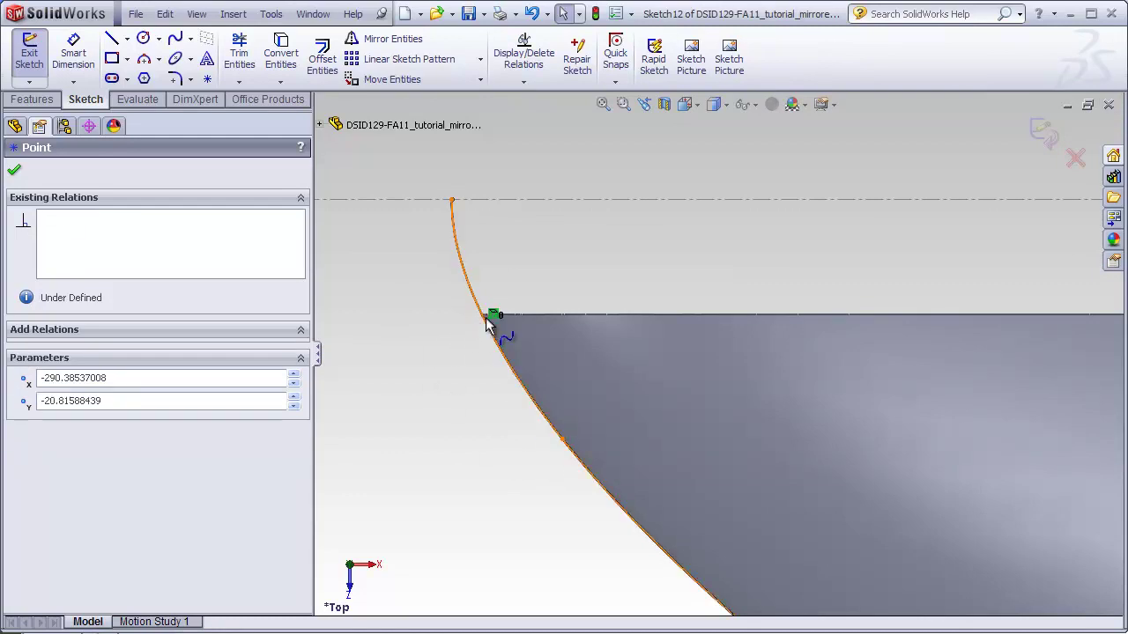
# Try to make the curve's free endpoint coincident with the seat half's rear corner vertex, and undo the relation
pyautogui.click(483, 322)
pyautogui.keyDown('ctrl'); pyautogui.click(561, 439); pyautogui.keyUp('ctrl')
pyautogui.click(21, 495)
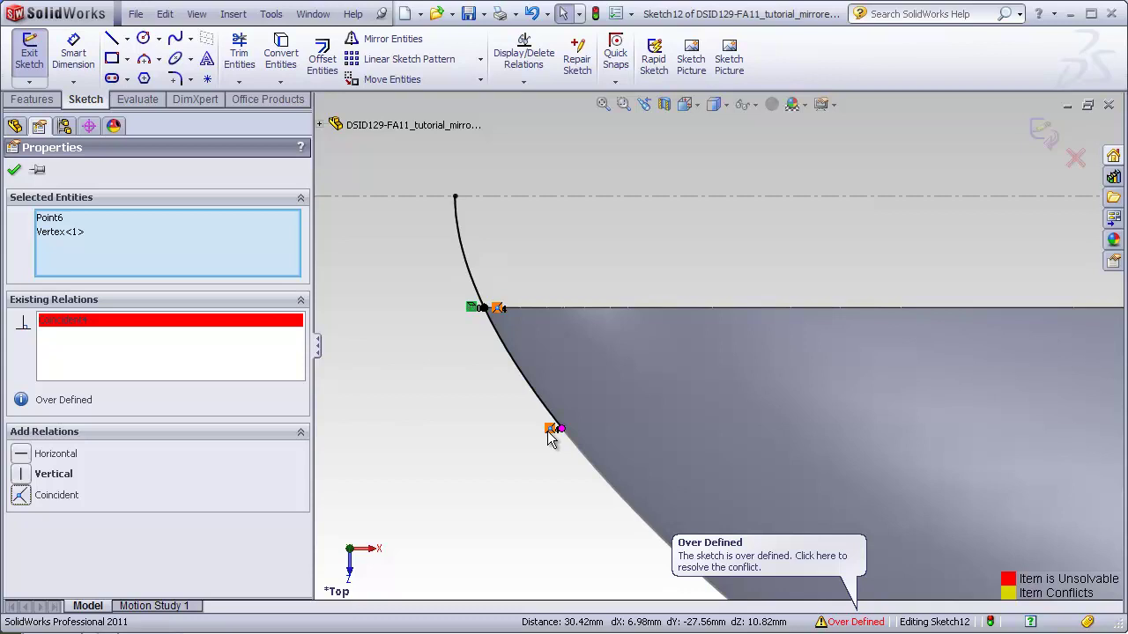
pyautogui.hotkey('ctrl', 'z')
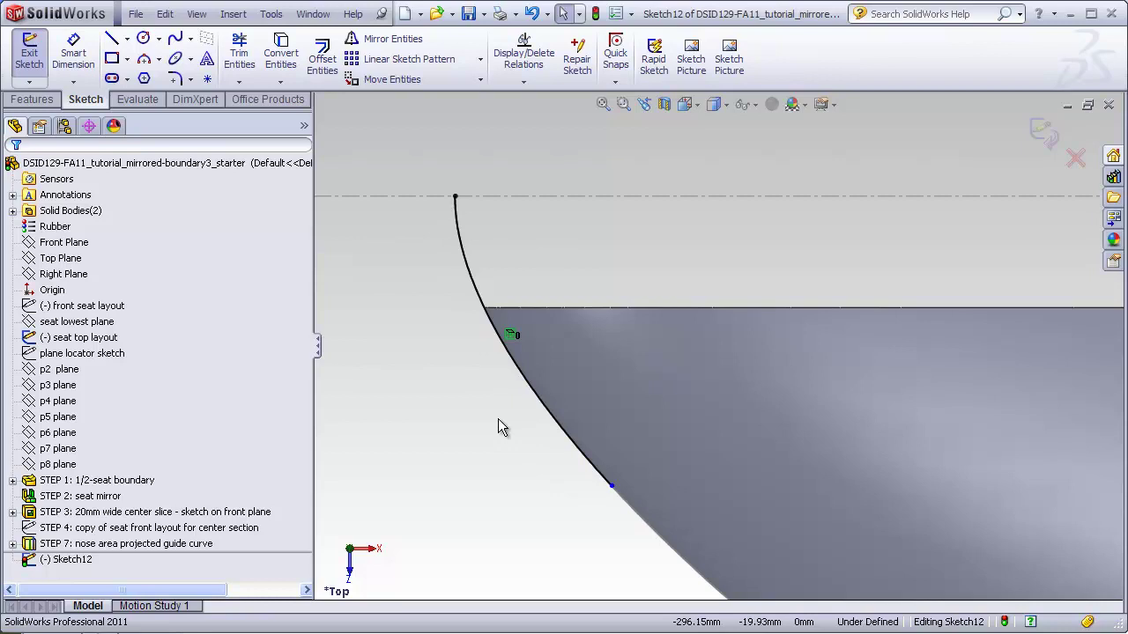
# Constrain the trimmed curve's free endpoint to the seat half's rear corner vertex so that the curve ends there
pyautogui.click(612, 487)
pyautogui.click(484, 307)
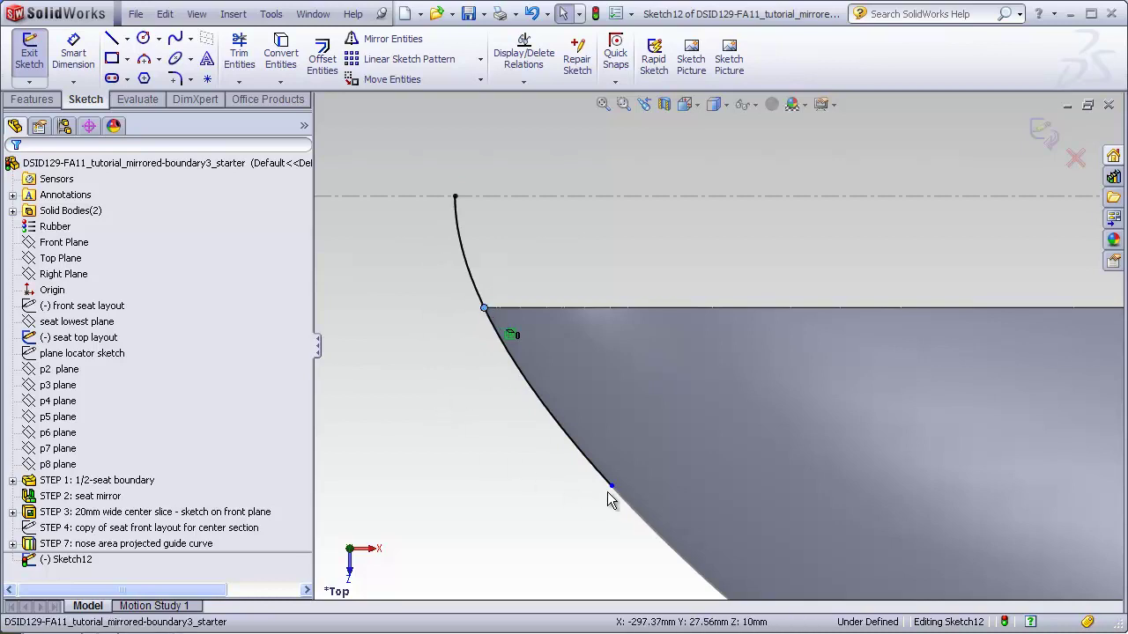
pyautogui.keyDown('ctrl'); pyautogui.click(608, 487); pyautogui.keyUp('ctrl')
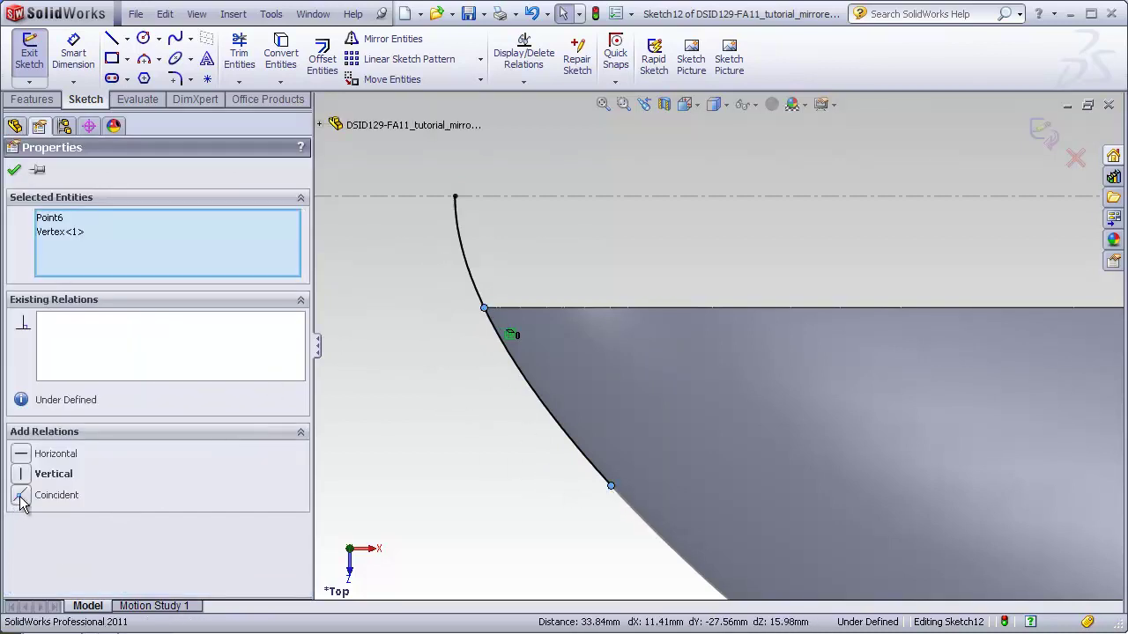
pyautogui.click(21, 495)
pyautogui.click(377, 466)
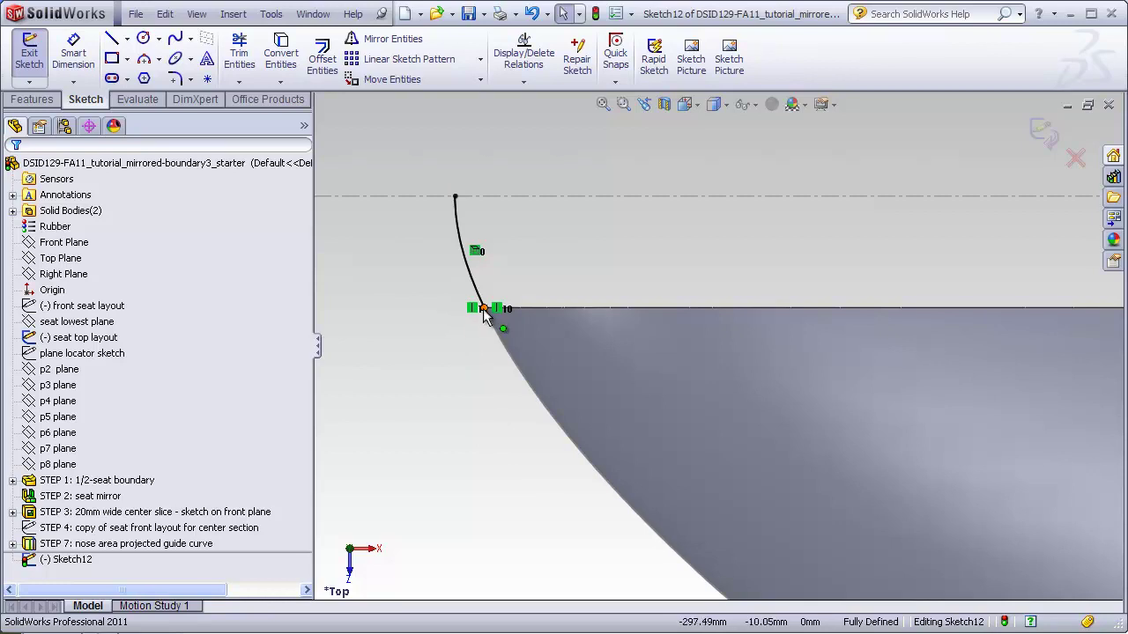
# Draw a construction line about 25 mm long from the curve's rear endpoint along the seat's centerline
pyautogui.scroll(2, 665, 277)
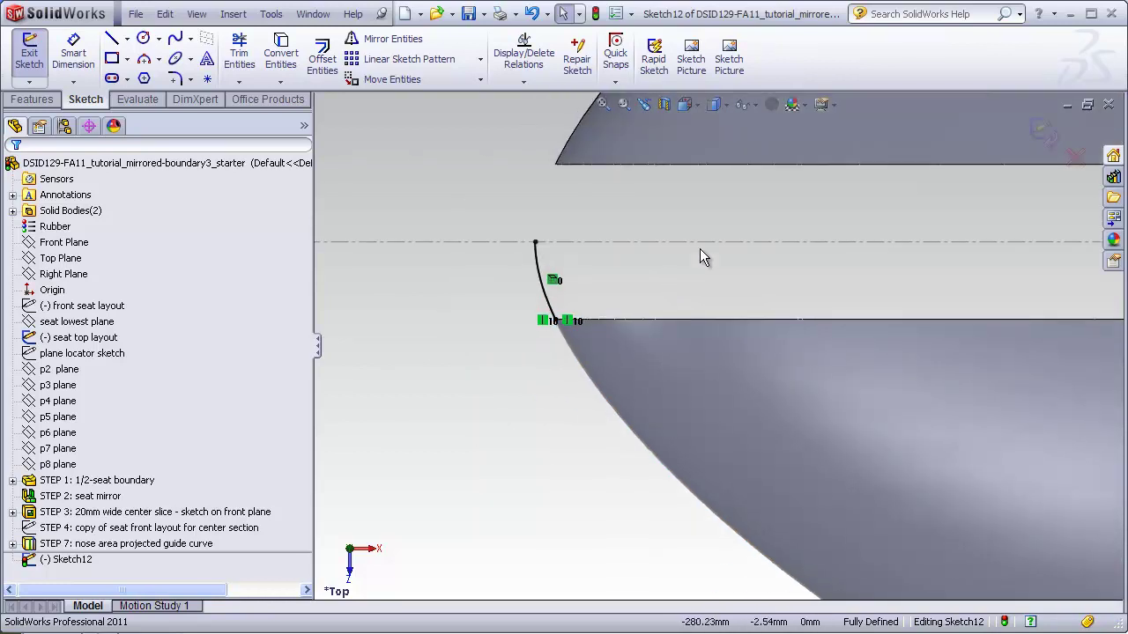
pyautogui.scroll(-2, 704, 227)
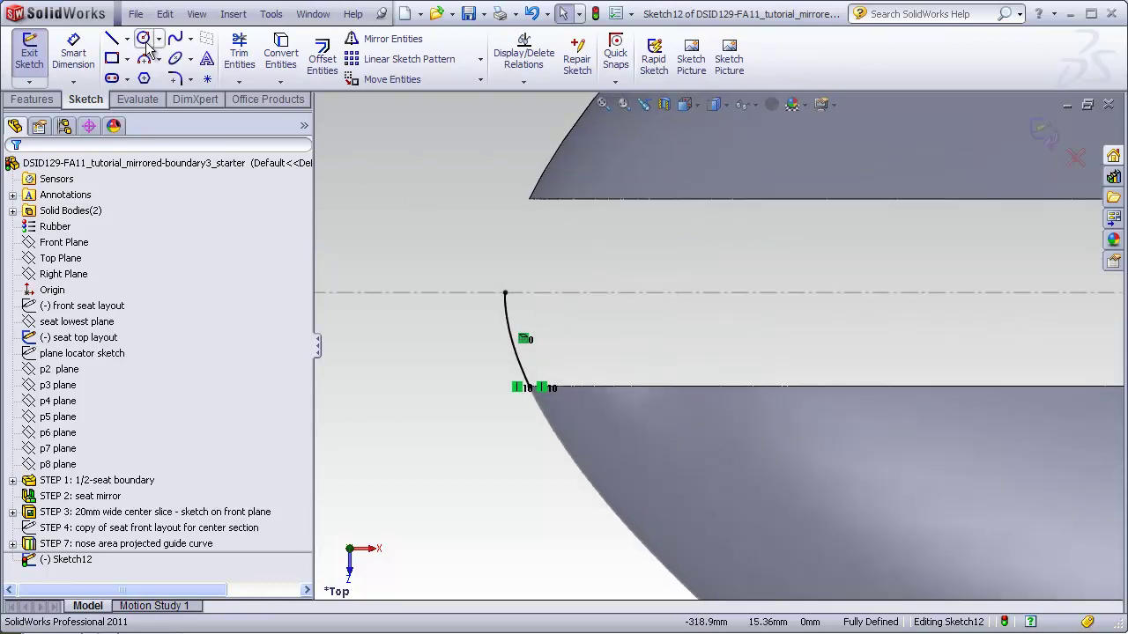
pyautogui.click(111, 38)
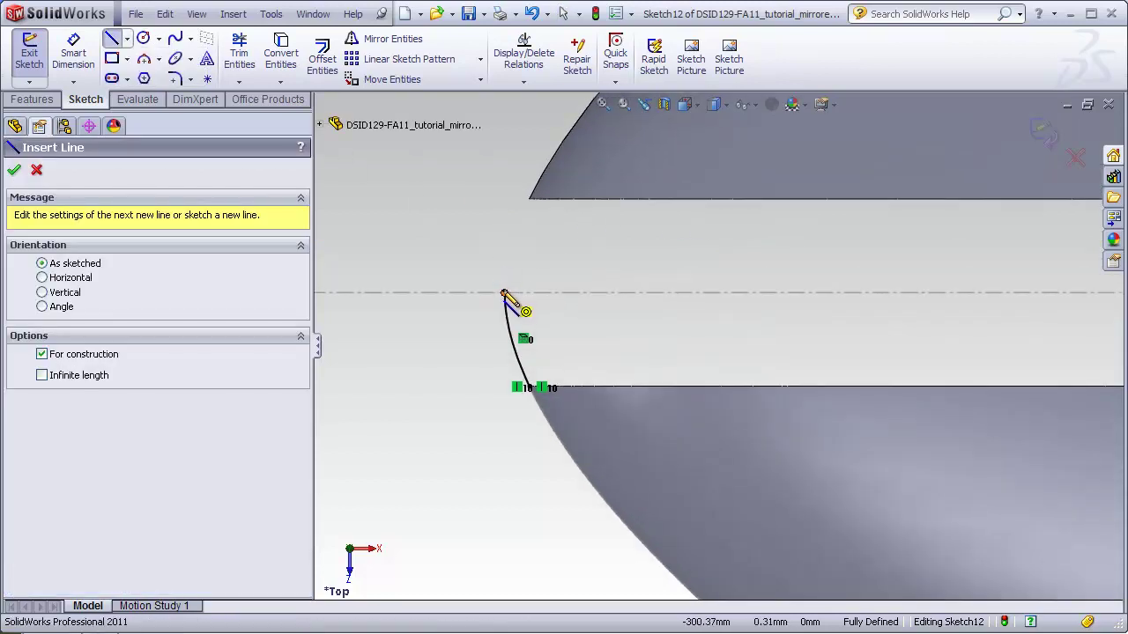
pyautogui.moveTo(504, 292)
pyautogui.mouseDown()
pyautogui.moveTo(748, 292)
pyautogui.moveTo(738, 292)
pyautogui.mouseUp()
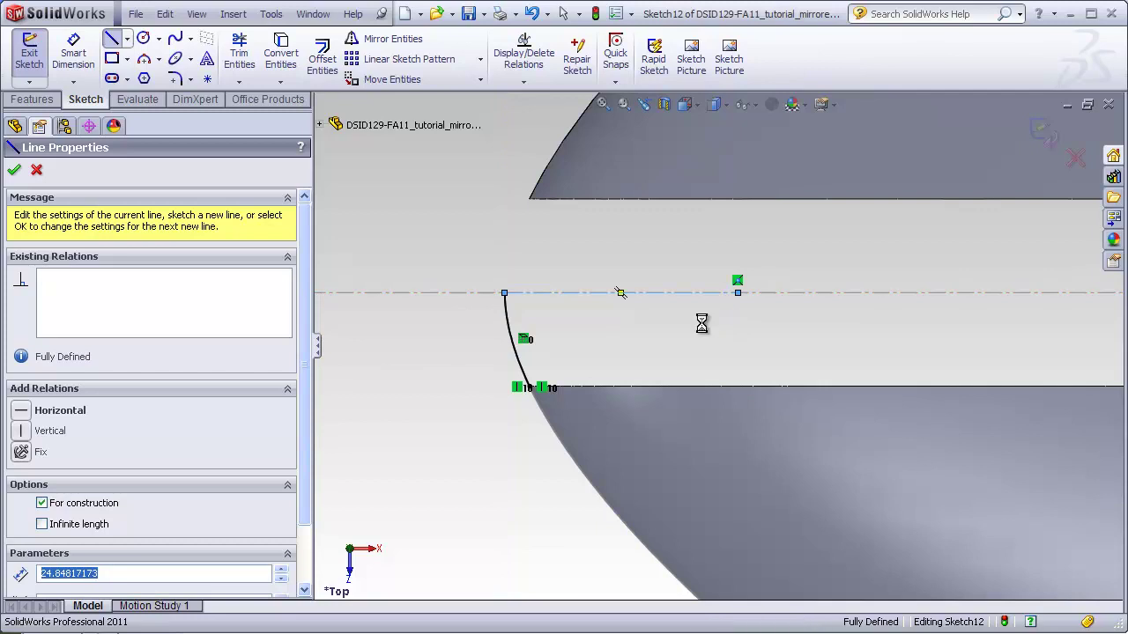
pyautogui.press('Escape')
pyautogui.press('Escape')
# Mirror the short rear curve about the construction line and exit the sketch
pyautogui.moveTo(438, 437); pyautogui.dragTo(782, 256)
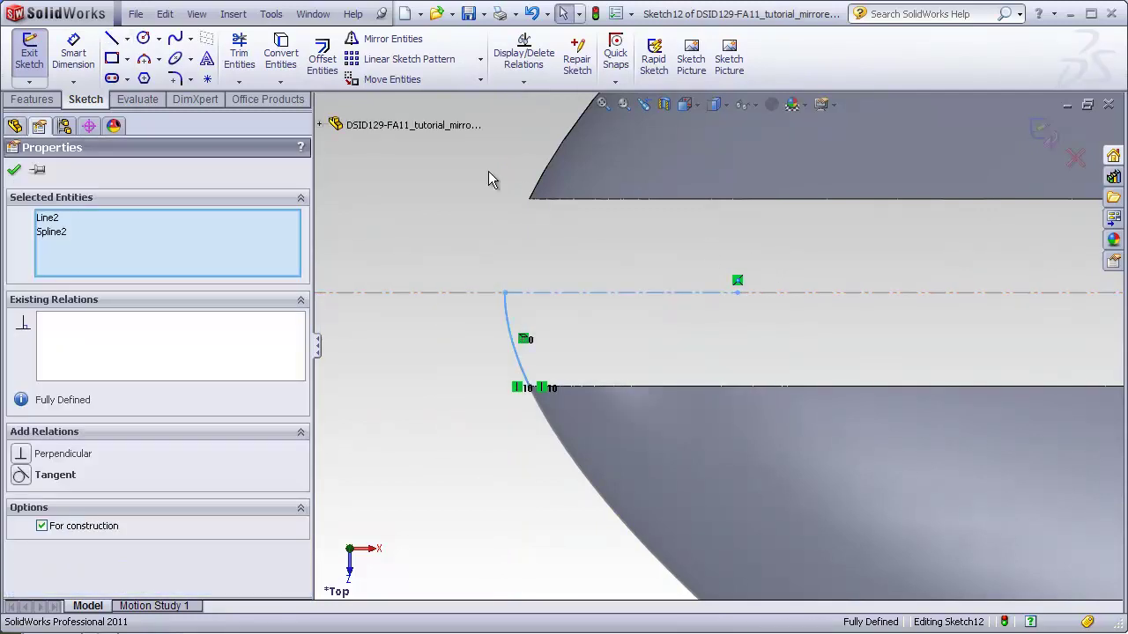
pyautogui.click(378, 39)
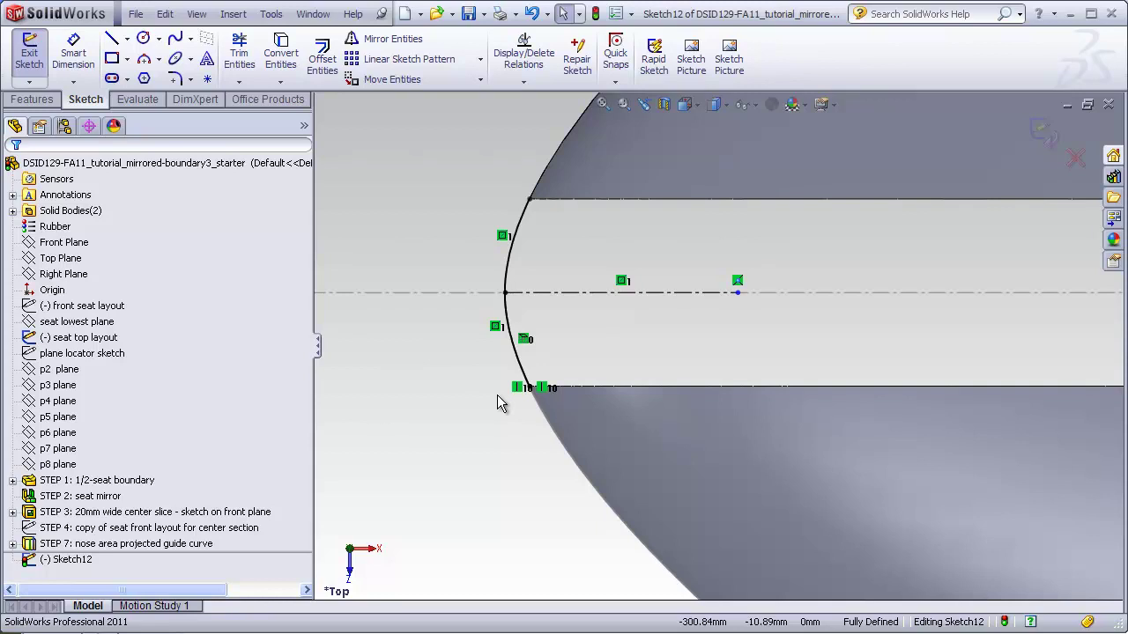
pyautogui.click(1042, 131)
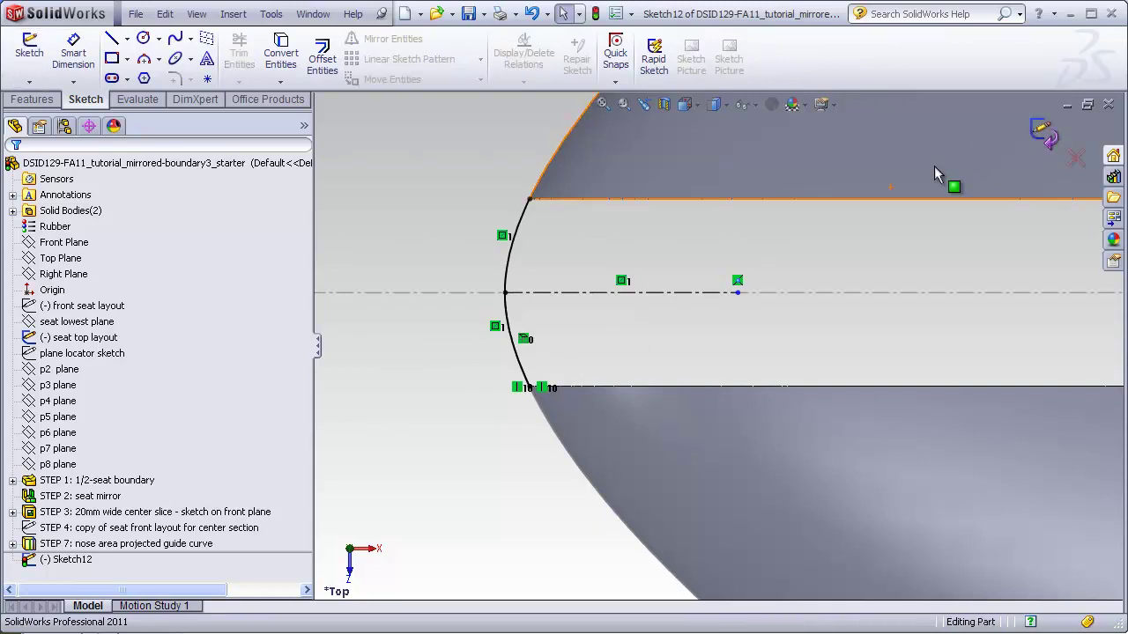
# Switch to the front view, hide the seat top layout sketch and show the front seat layout sketch
pyautogui.scroll(5, 837, 307)
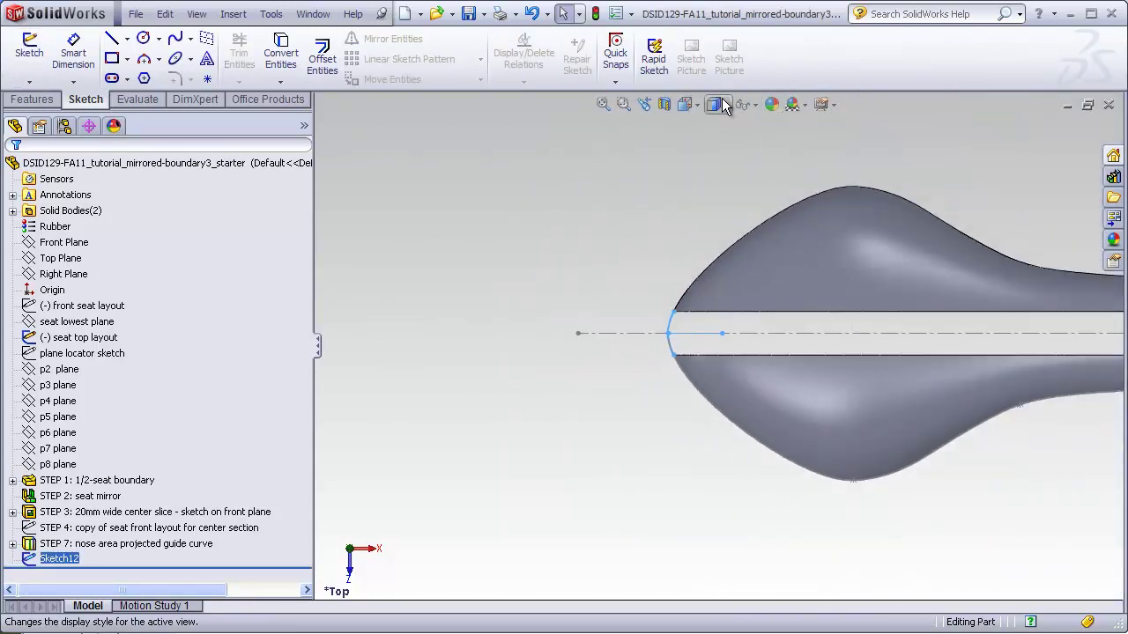
pyautogui.moveTo(687, 106)
pyautogui.click(708, 126)
pyautogui.click(598, 389)
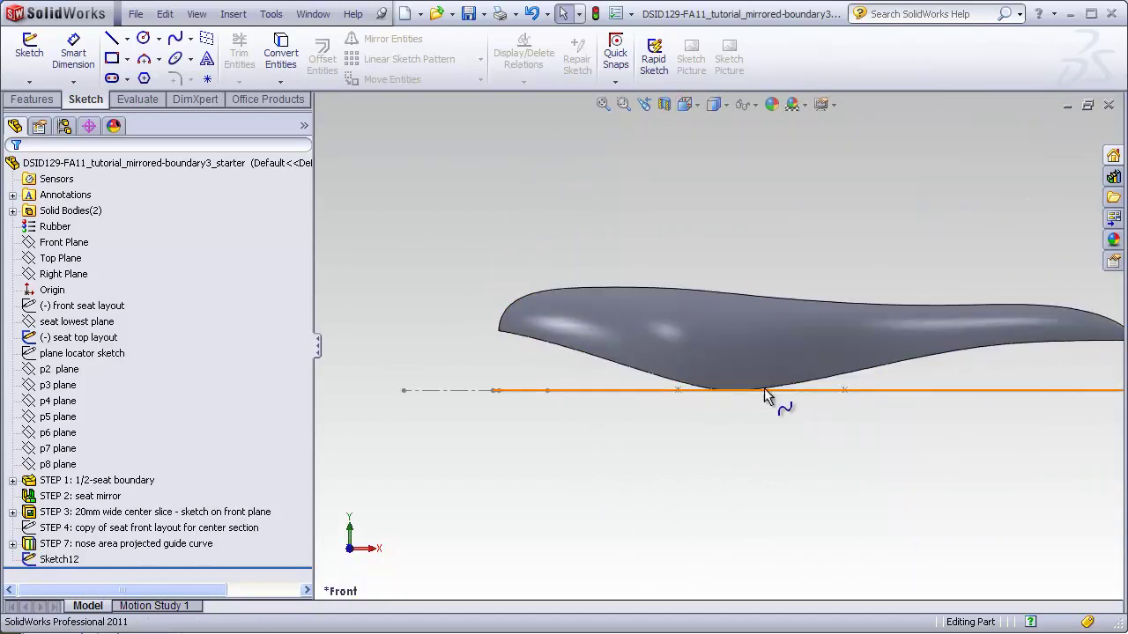
pyautogui.rightClick(126, 340)
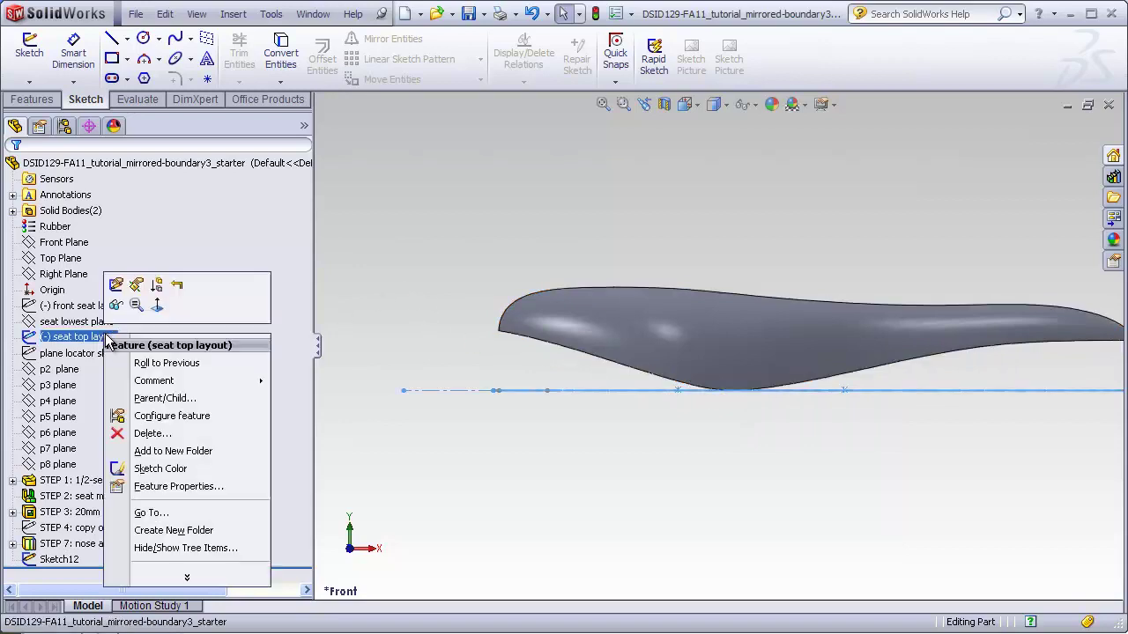
pyautogui.rightClick(102, 306)
pyautogui.click(403, 320)
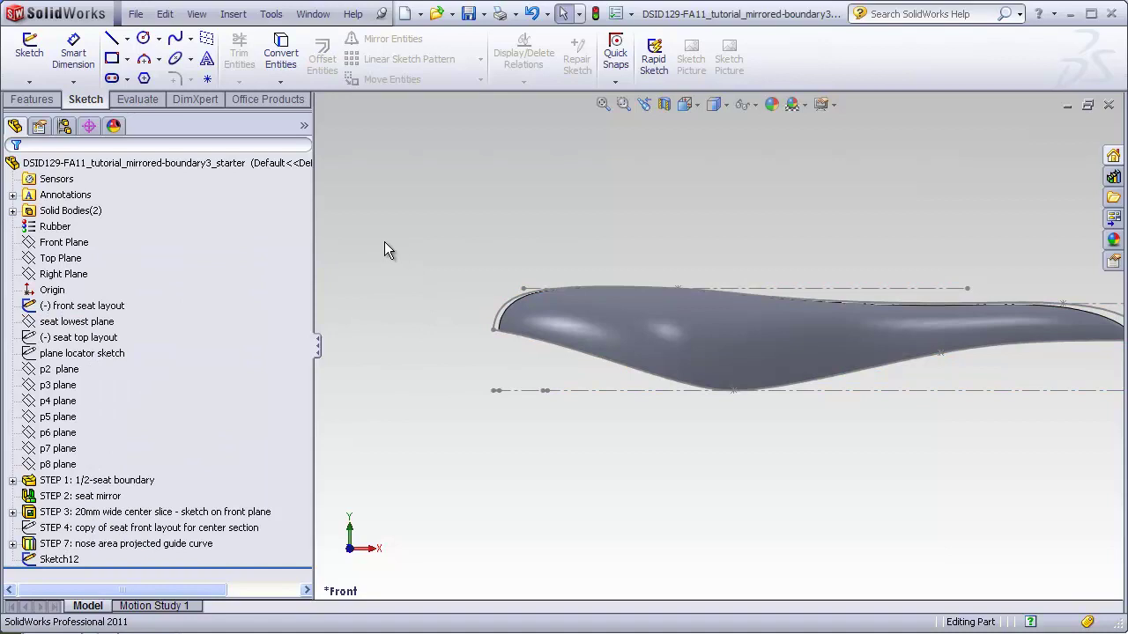
# Start a sketch on the Front Plane and convert the lower curve of the front seat layout into it
pyautogui.scroll(-3, 564, 363)
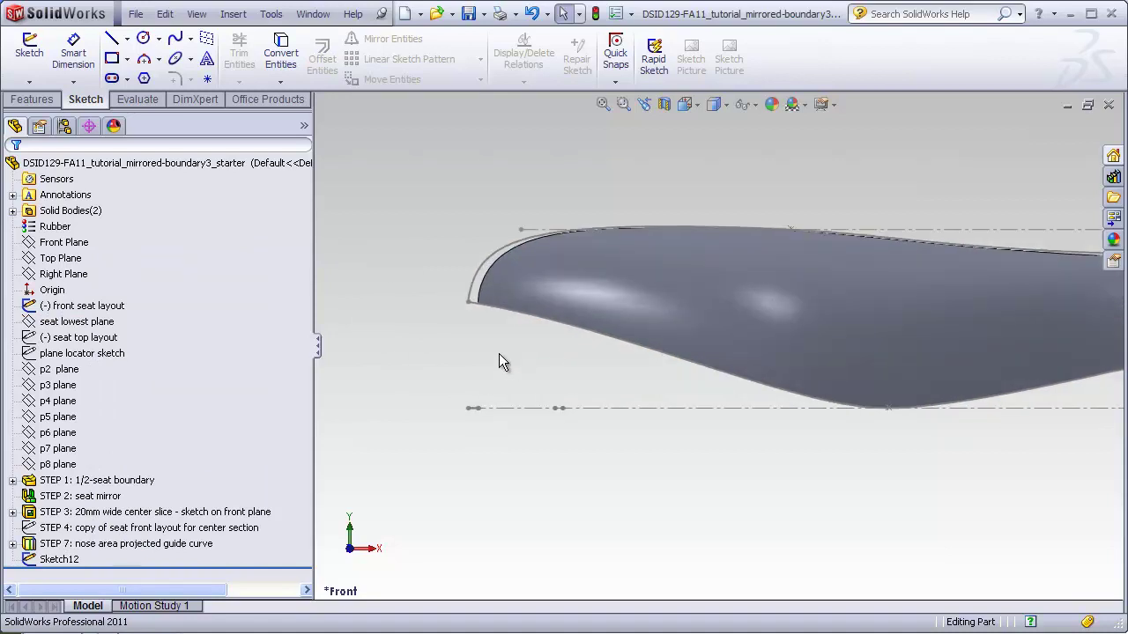
pyautogui.click(64, 243)
pyautogui.click(29, 48)
pyautogui.click(465, 276)
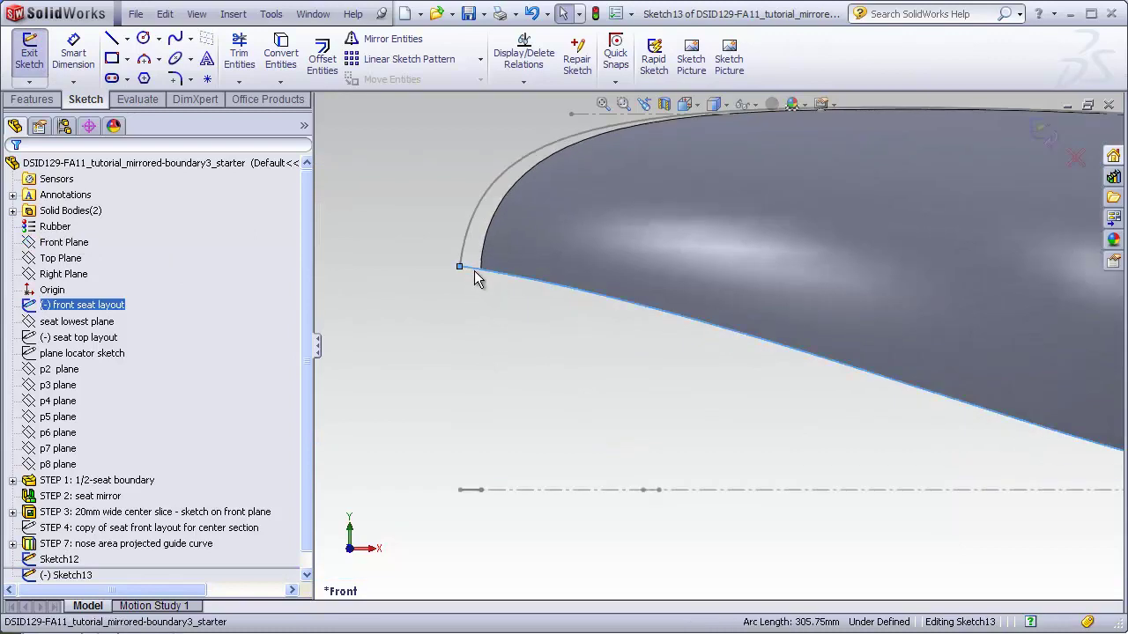
pyautogui.click(280, 53)
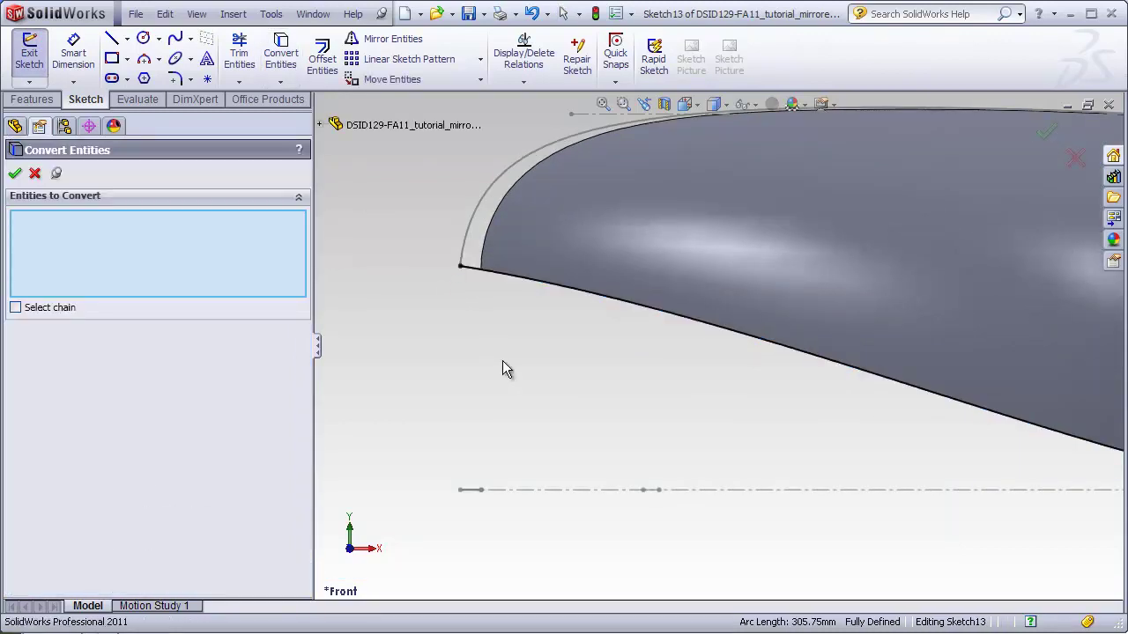
# Exit the sketch with the converted lower curve and hide the front seat layout sketch
pyautogui.press('f')
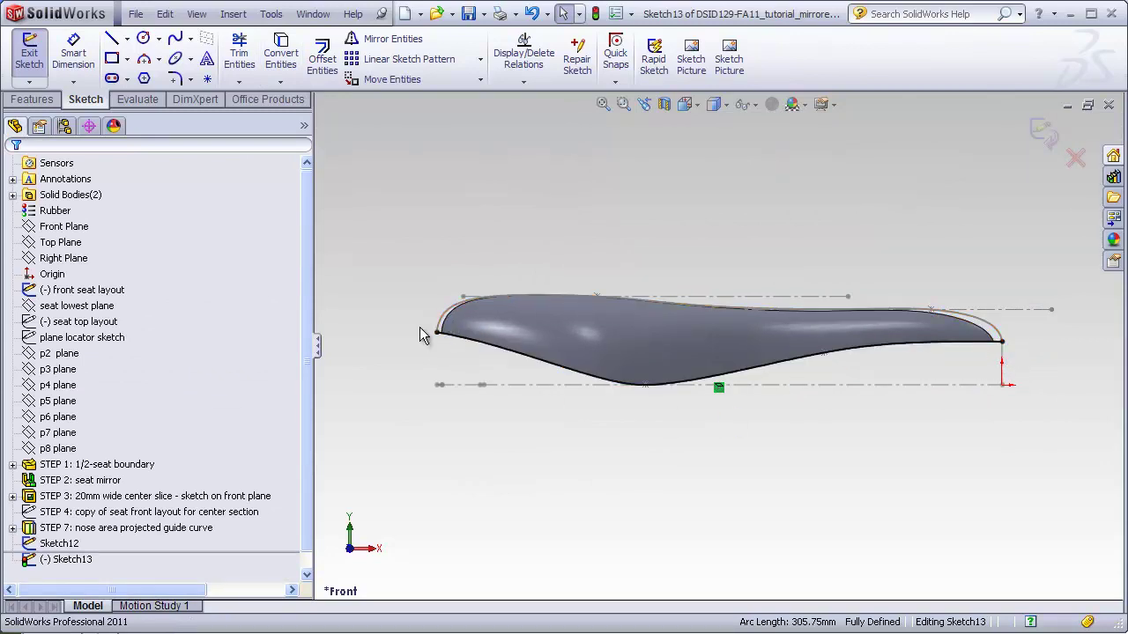
pyautogui.moveTo(521, 355); pyautogui.dragTo(520, 422, button='middle')
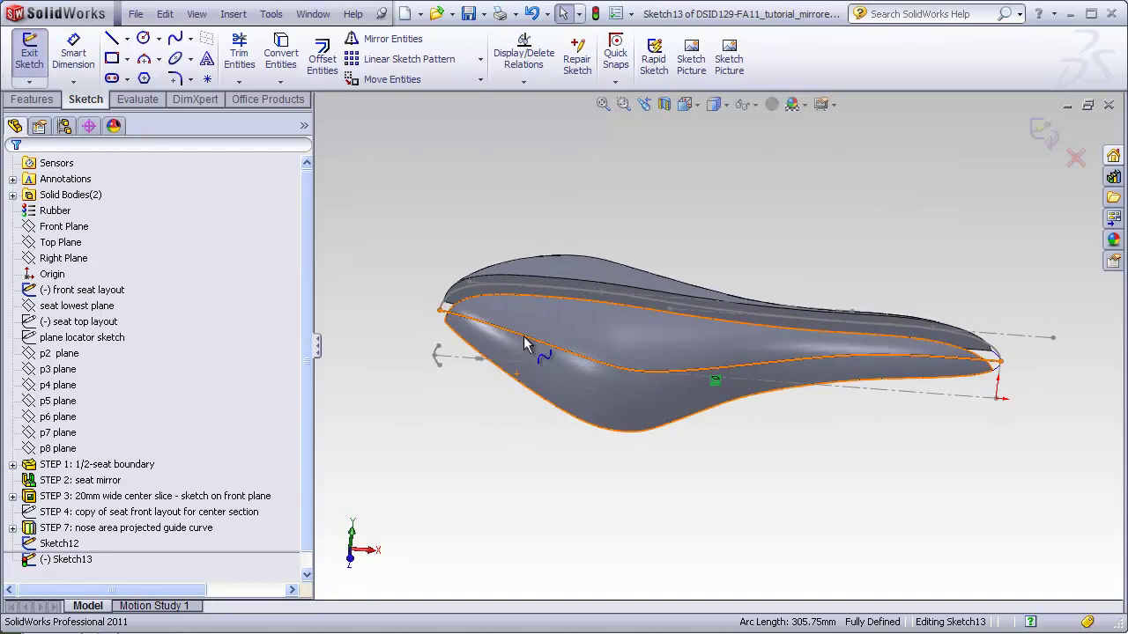
pyautogui.scroll(-2, 412, 354)
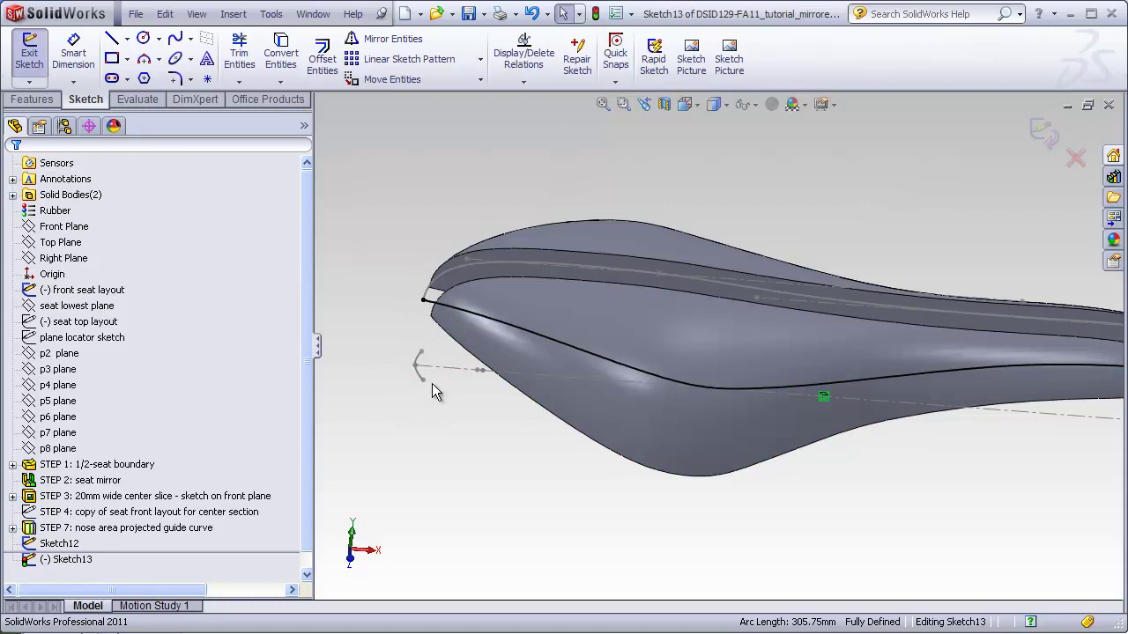
pyautogui.scroll(-1, 446, 360)
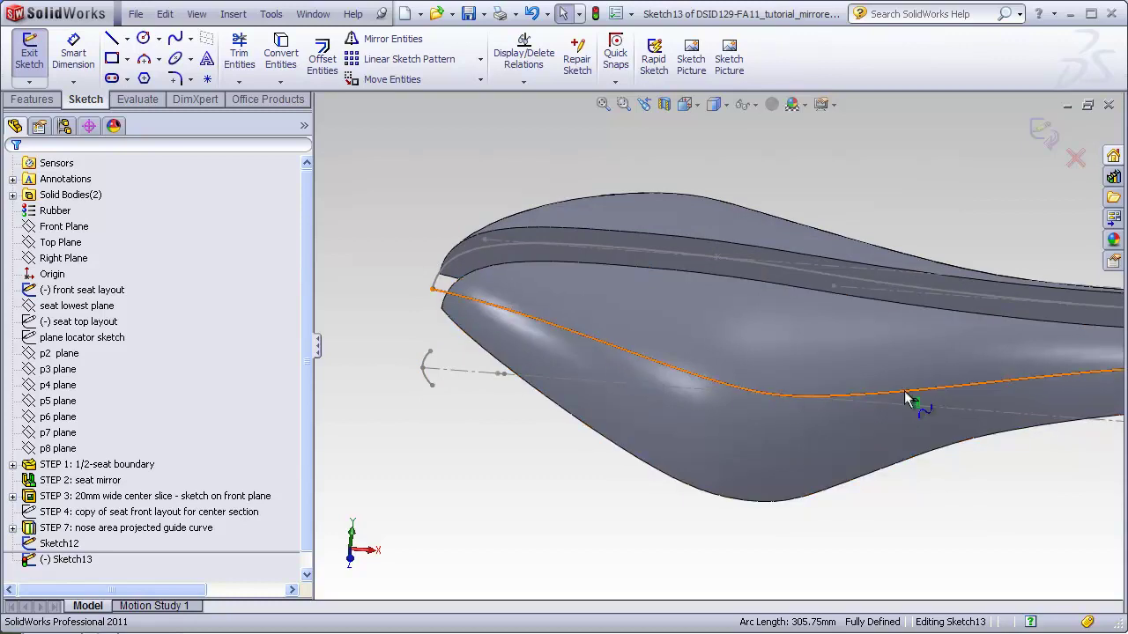
pyautogui.press('z')
pyautogui.scroll(2, 913, 379)
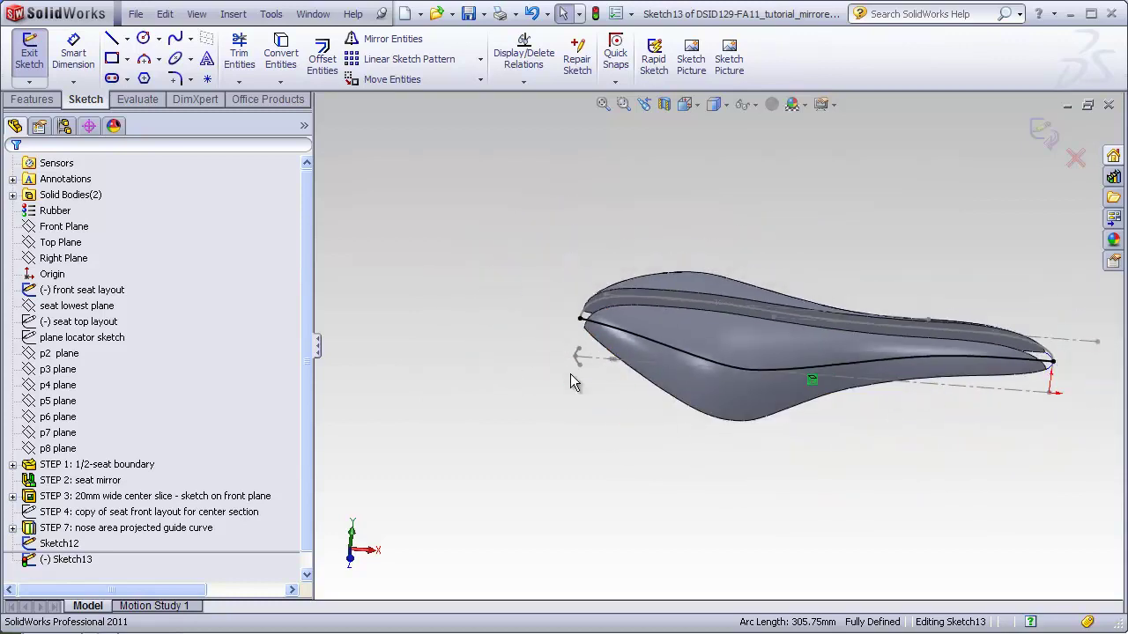
pyautogui.scroll(-2, 663, 346)
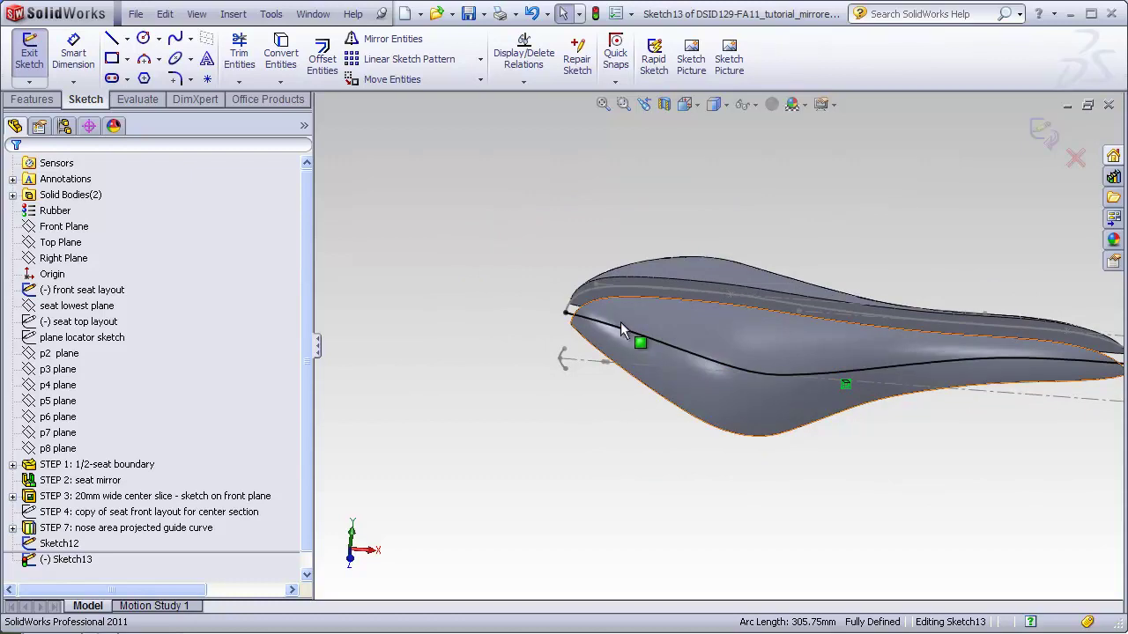
pyautogui.hotkey('ctrl', 'b')
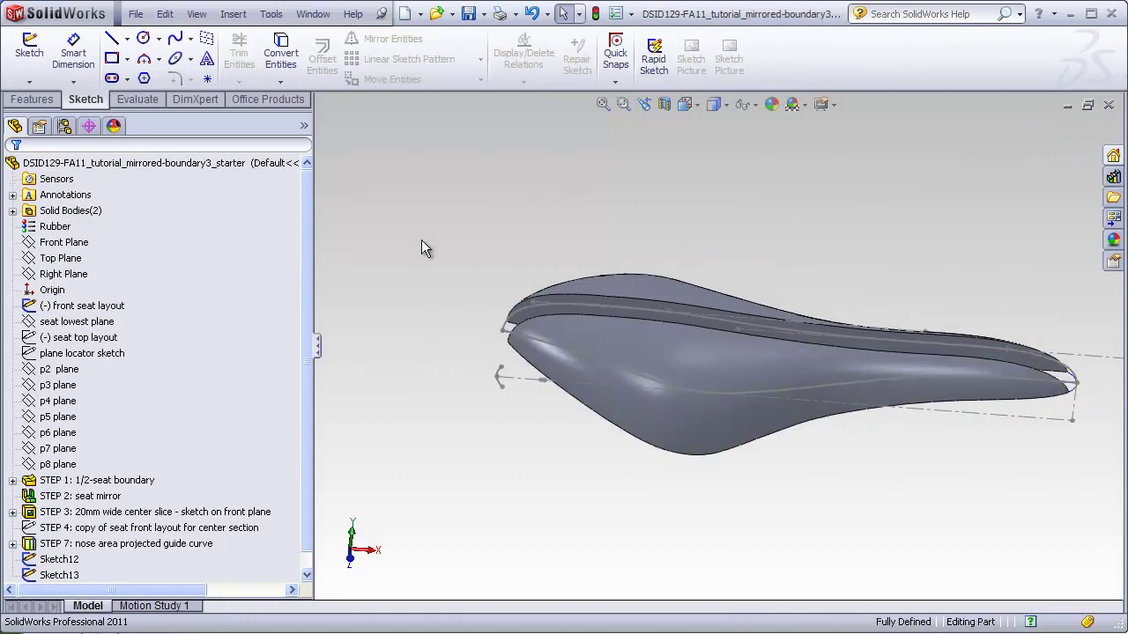
pyautogui.click(100, 305)
pyautogui.rightClick(99, 306)
pyautogui.click(115, 276)
# Create a sketch-on-sketch projected curve at the seat's rear from the converted lower curve and the short mirrored rear curve
pyautogui.moveTo(415, 274); pyautogui.dragTo(568, 349, button='middle')
pyautogui.scroll(-2, 524, 333)
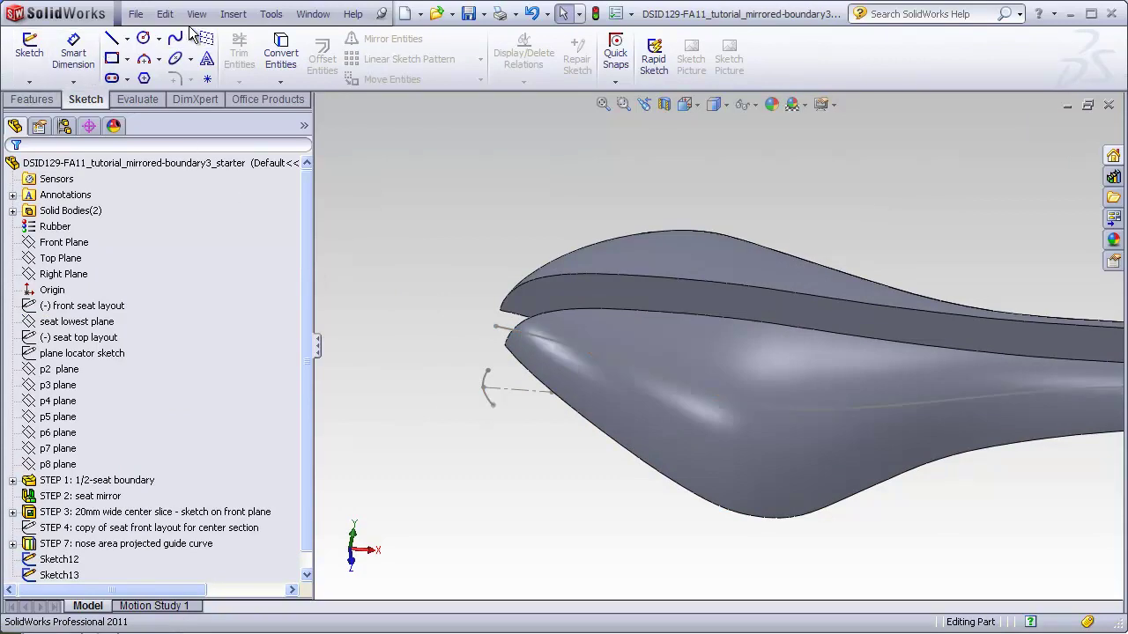
pyautogui.click(234, 14)
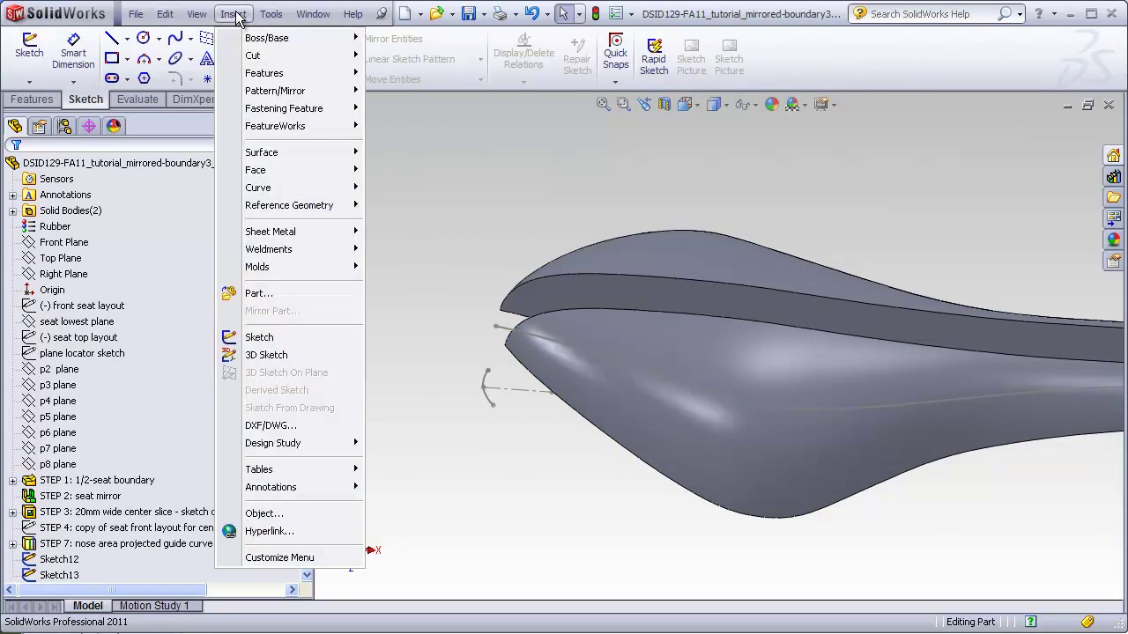
pyautogui.moveTo(264, 188)
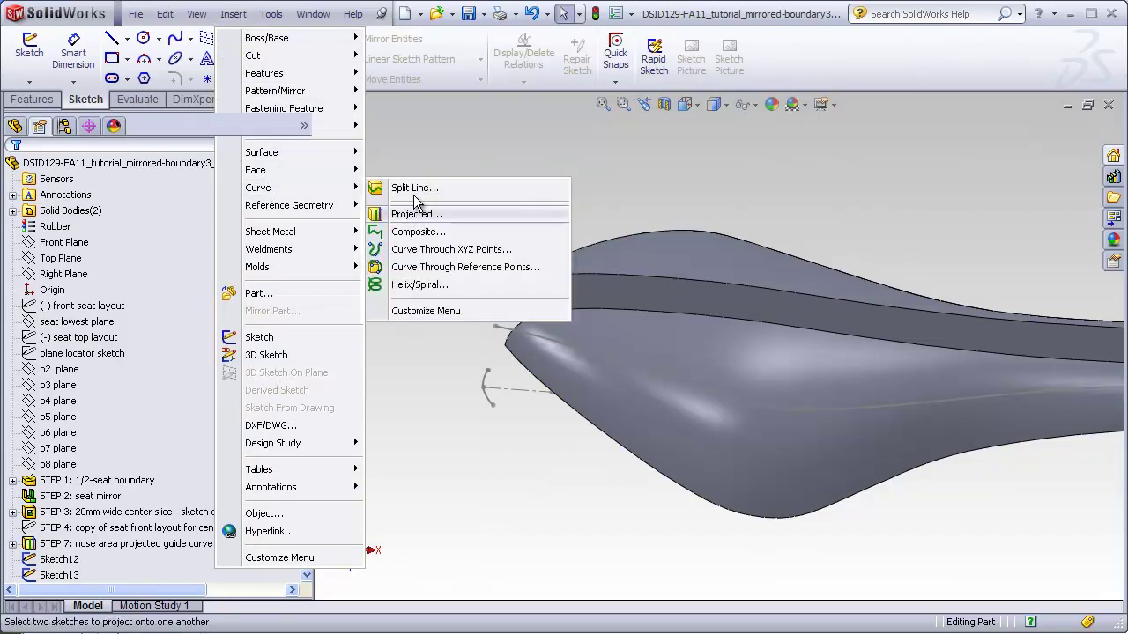
pyautogui.click(412, 216)
pyautogui.click(541, 340)
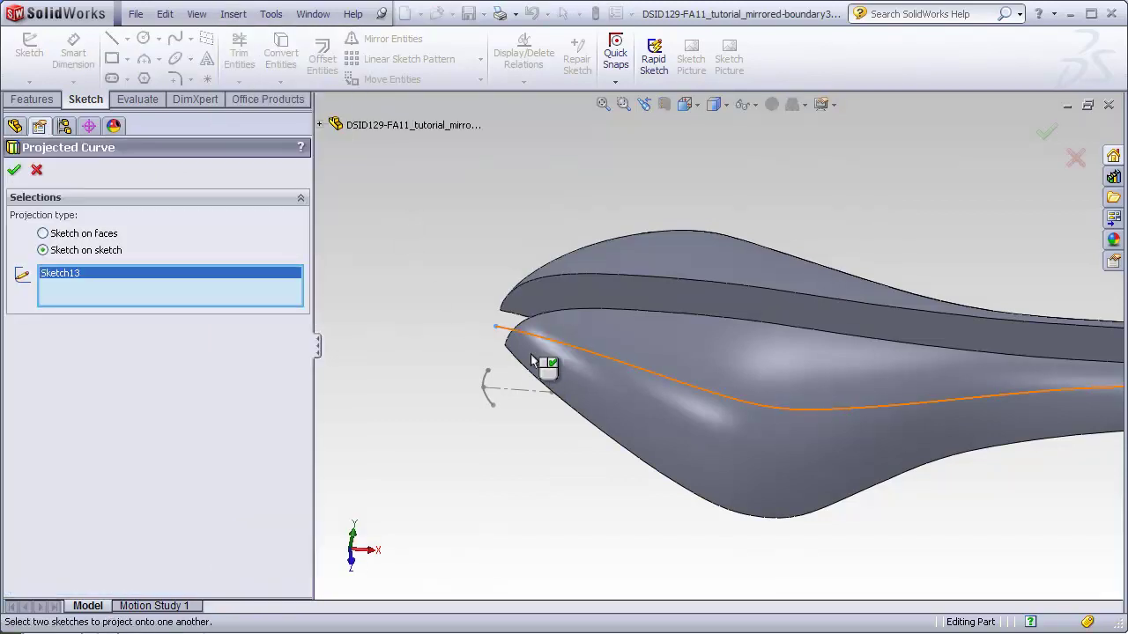
pyautogui.click(493, 383)
pyautogui.scroll(-2, 537, 337)
pyautogui.scroll(-3, 526, 335)
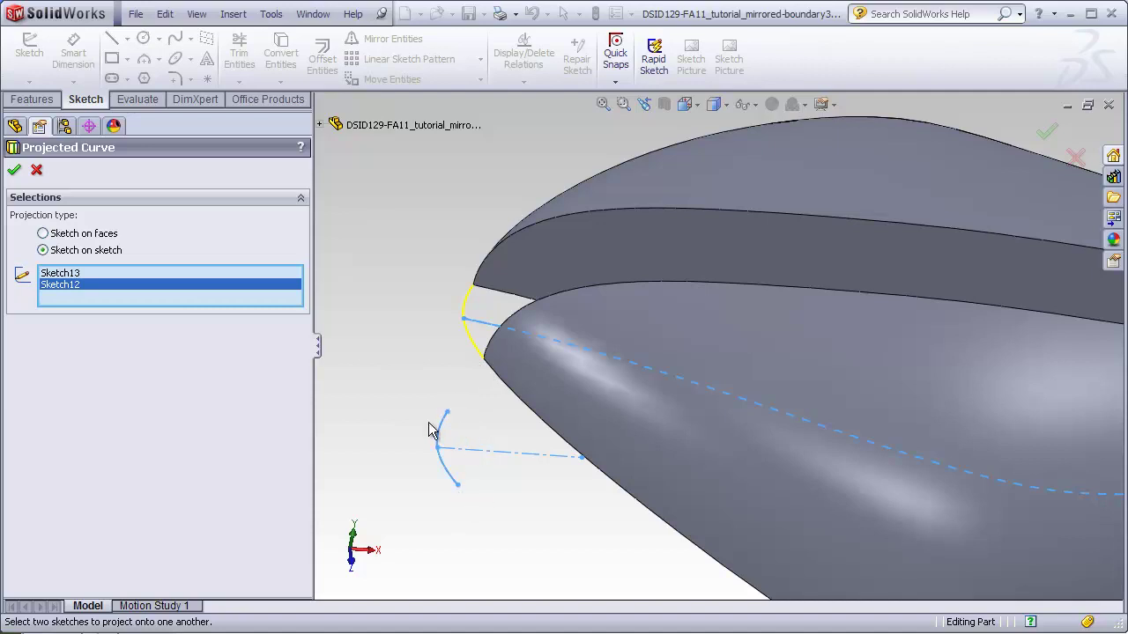
pyautogui.moveTo(448, 397)
pyautogui.mouseDown(button='middle')
pyautogui.moveTo(432, 431)
pyautogui.moveTo(428, 511)
pyautogui.moveTo(434, 387)
pyautogui.mouseUp(button='middle')
pyautogui.click(14, 169)
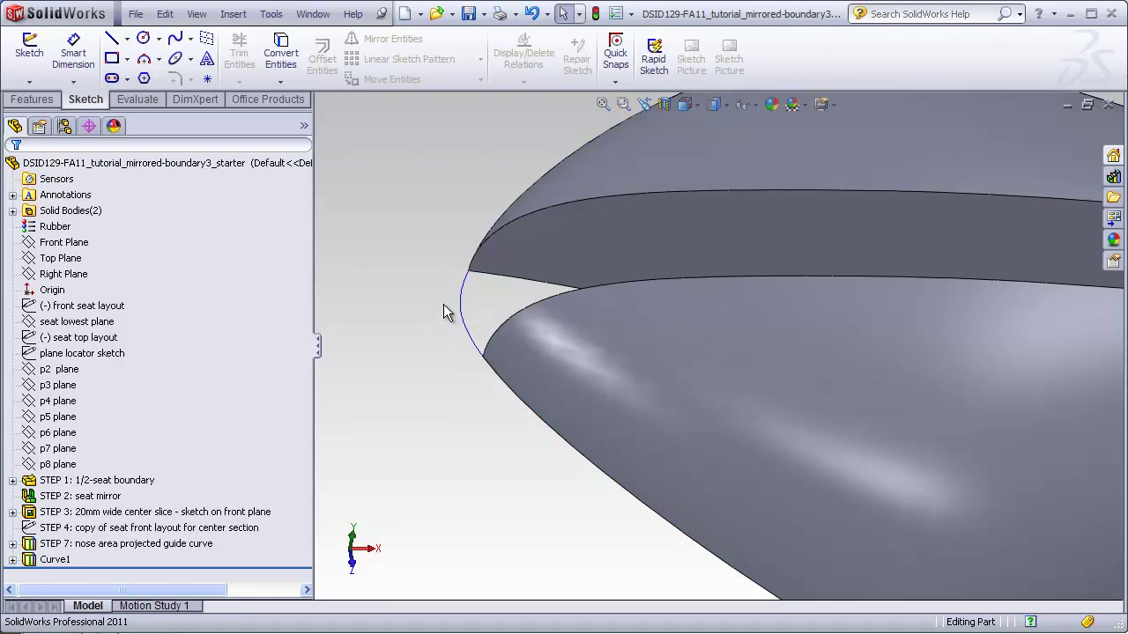
# Show the STEP 4 copy of the seat front layout for the center section
pyautogui.rightClick(242, 528)
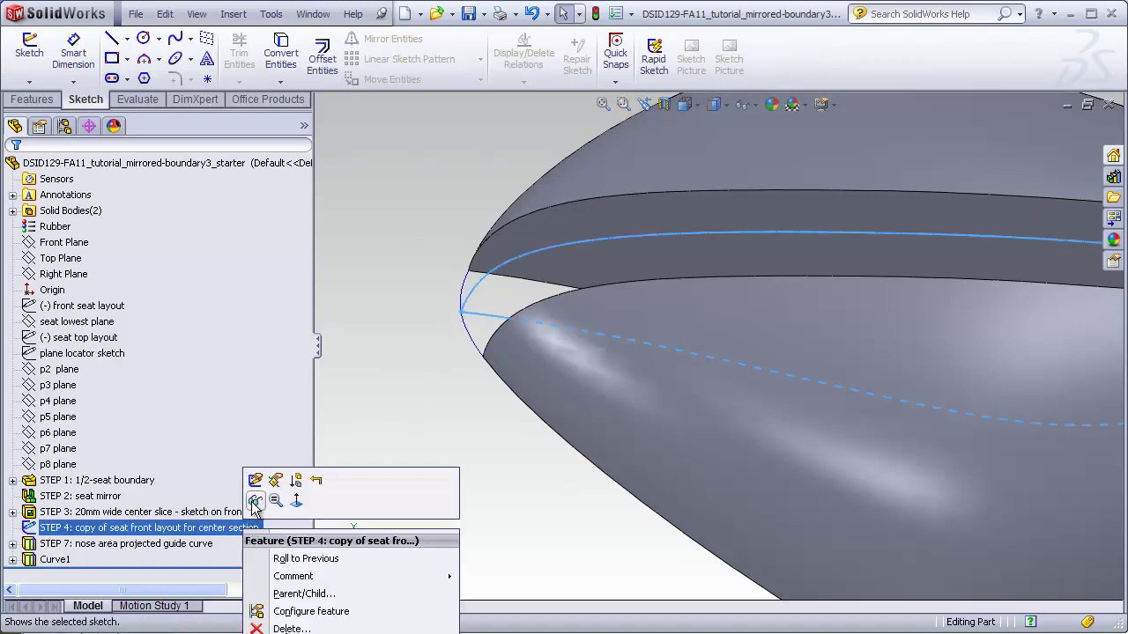
pyautogui.click(254, 502)
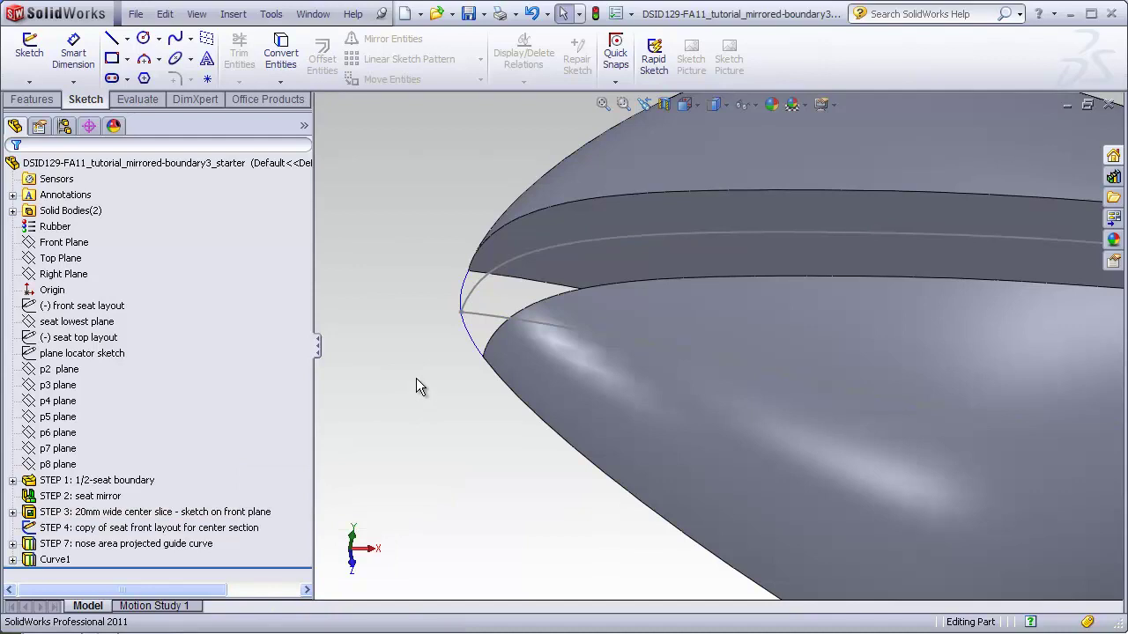
pyautogui.click(601, 104)
pyautogui.moveTo(617, 235); pyautogui.dragTo(743, 364, button='middle')
pyautogui.scroll(-5, 901, 412)
pyautogui.scroll(-3, 901, 416)
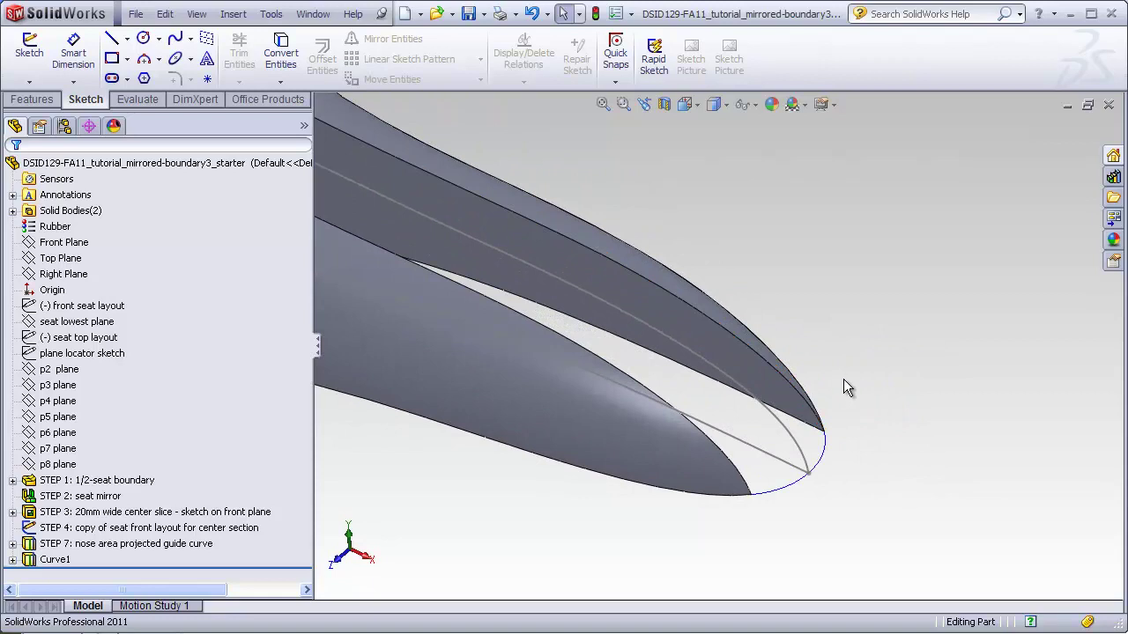
# Start a Boundary Boss/Base with one inner seat face, the STEP 4 center sketch and the opposite inner face as Direction 1 profiles
pyautogui.click(33, 100)
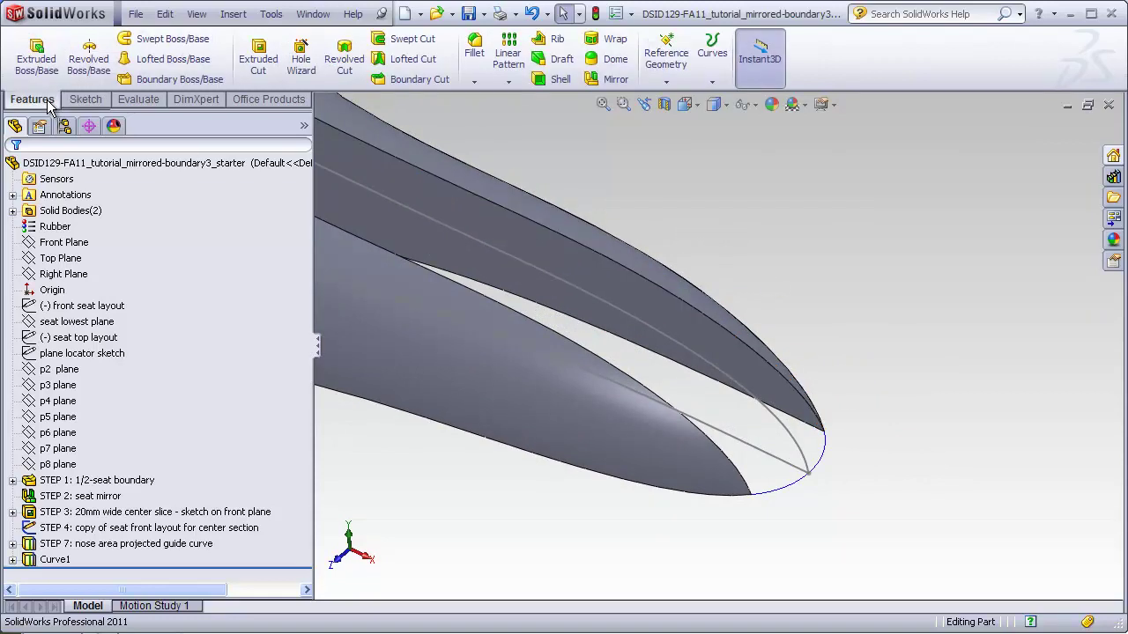
pyautogui.click(148, 79)
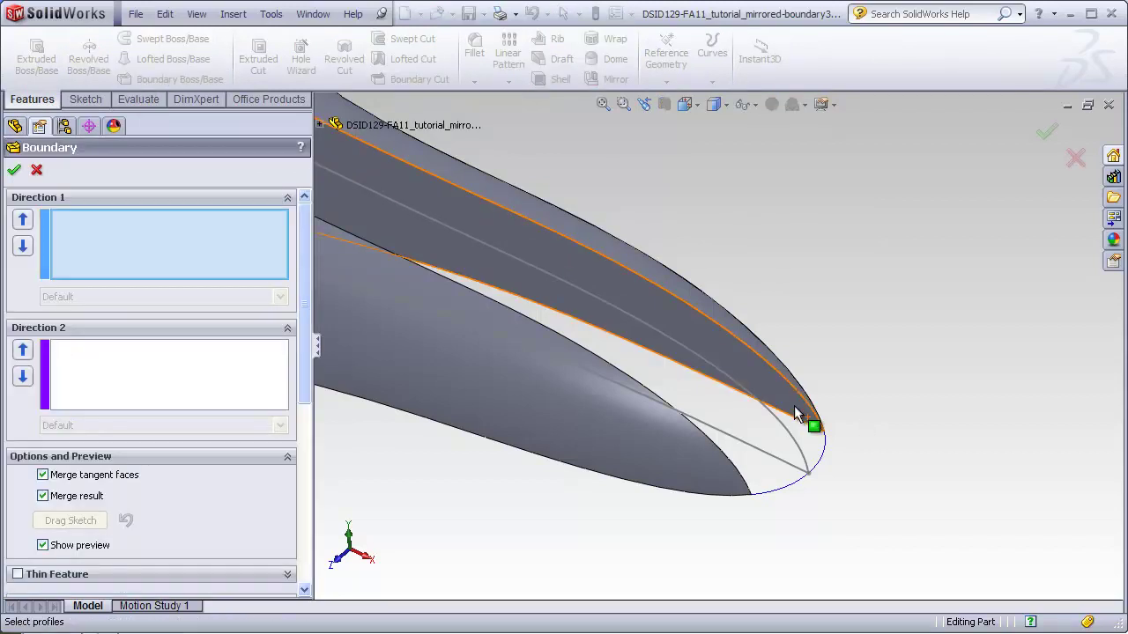
pyautogui.click(800, 419)
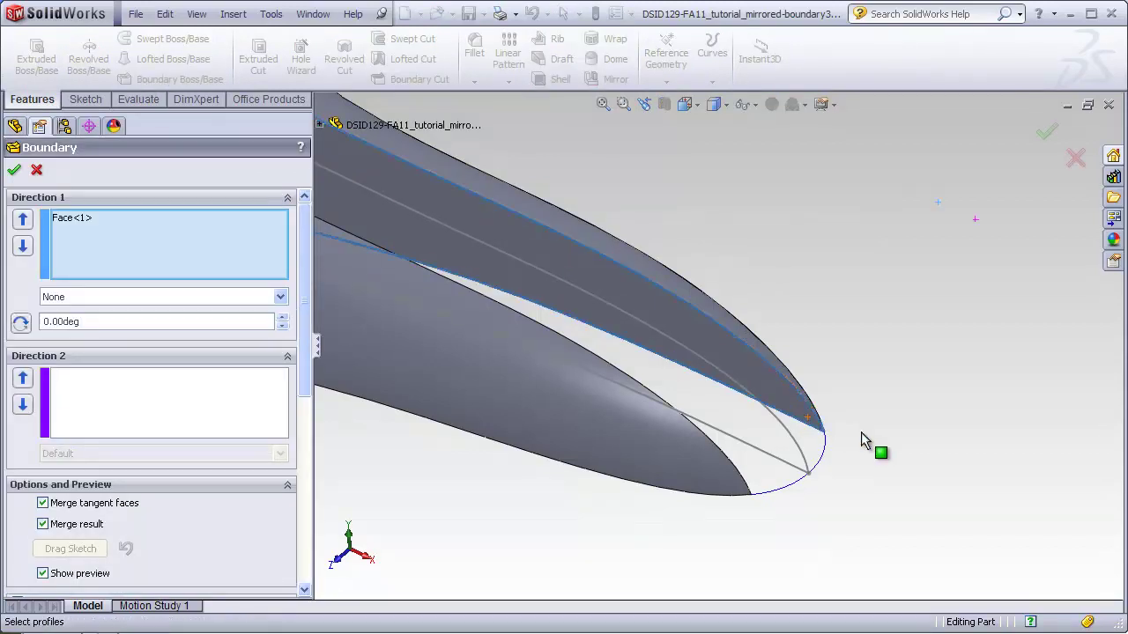
pyautogui.click(804, 457)
pyautogui.moveTo(808, 476); pyautogui.dragTo(766, 281, button='middle')
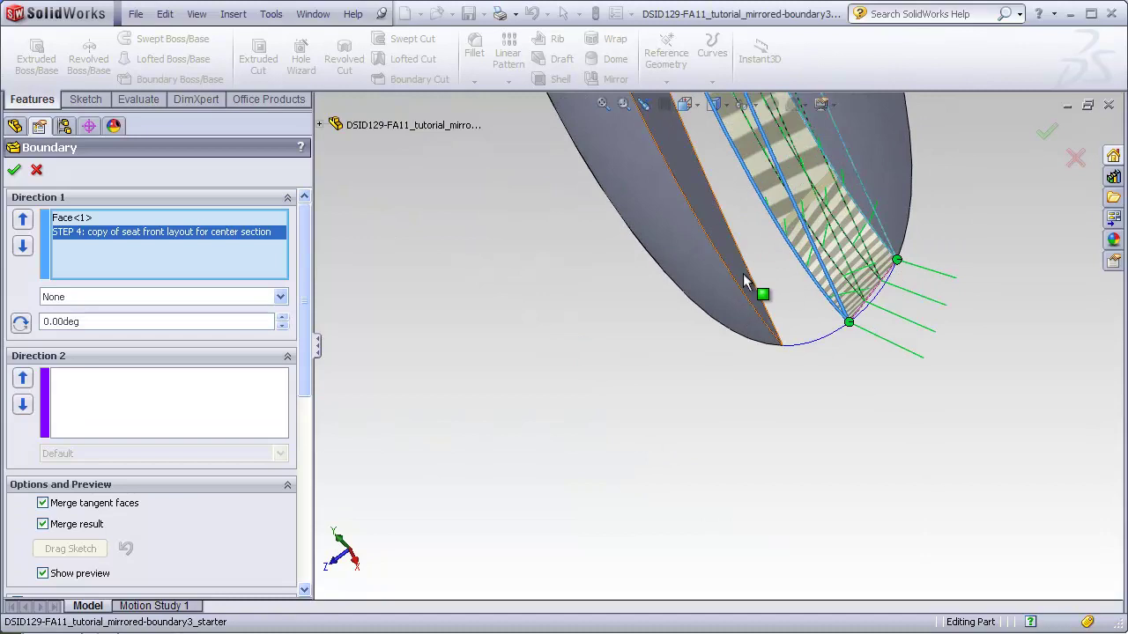
pyautogui.click(766, 281)
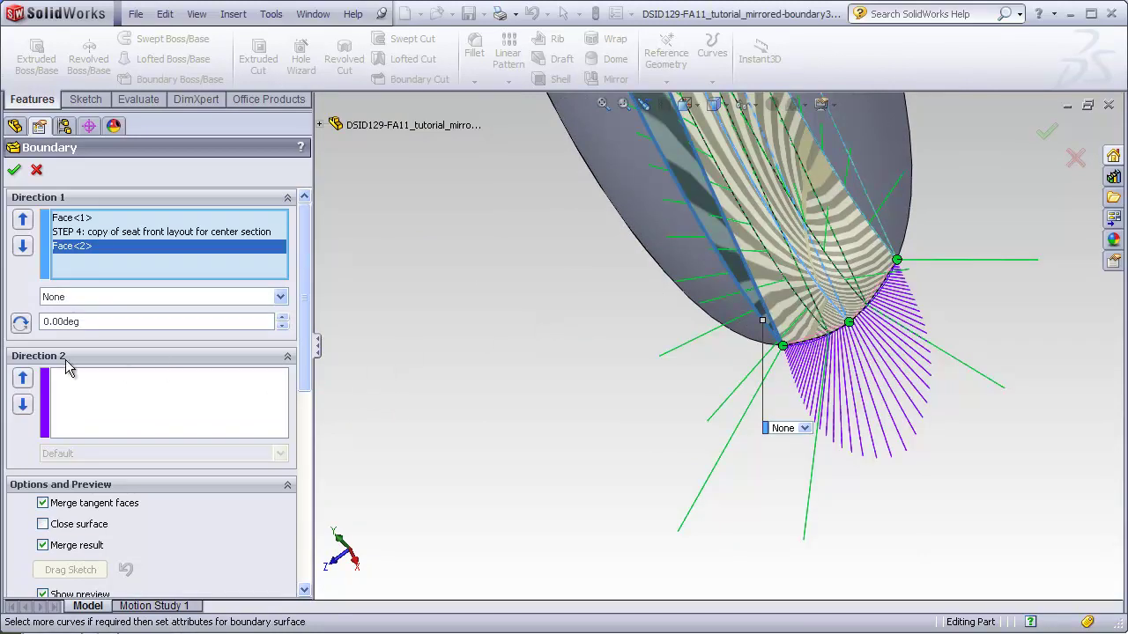
# Add the STEP 7 nose guide curve and the rear projected curve as the boundary's Direction 2 curves
pyautogui.click(147, 401)
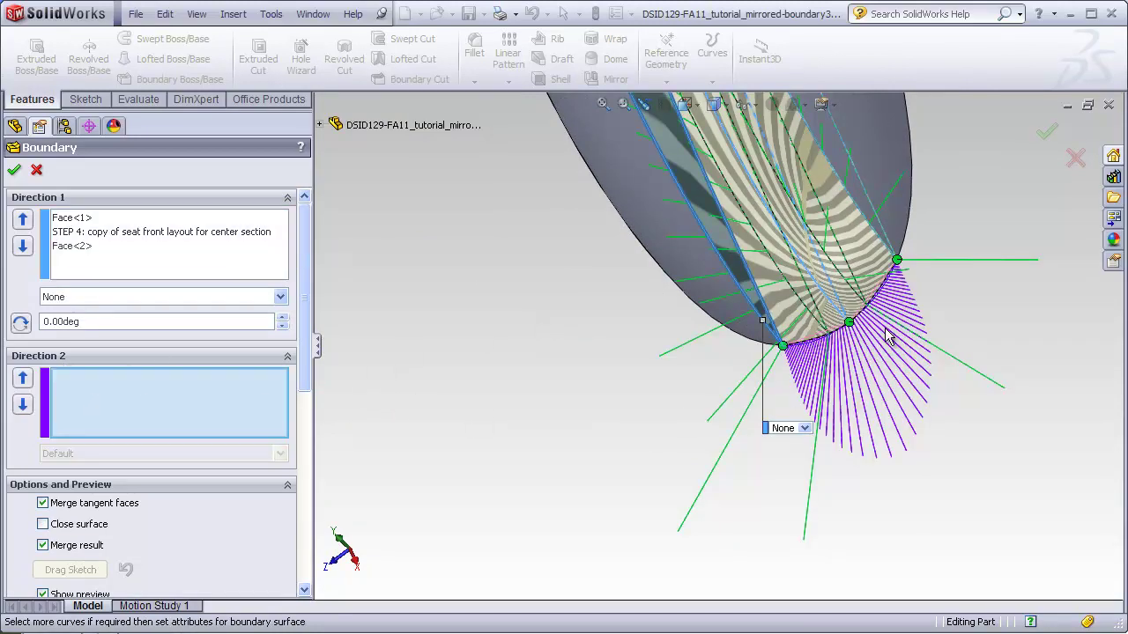
pyautogui.scroll(-6, 884, 328)
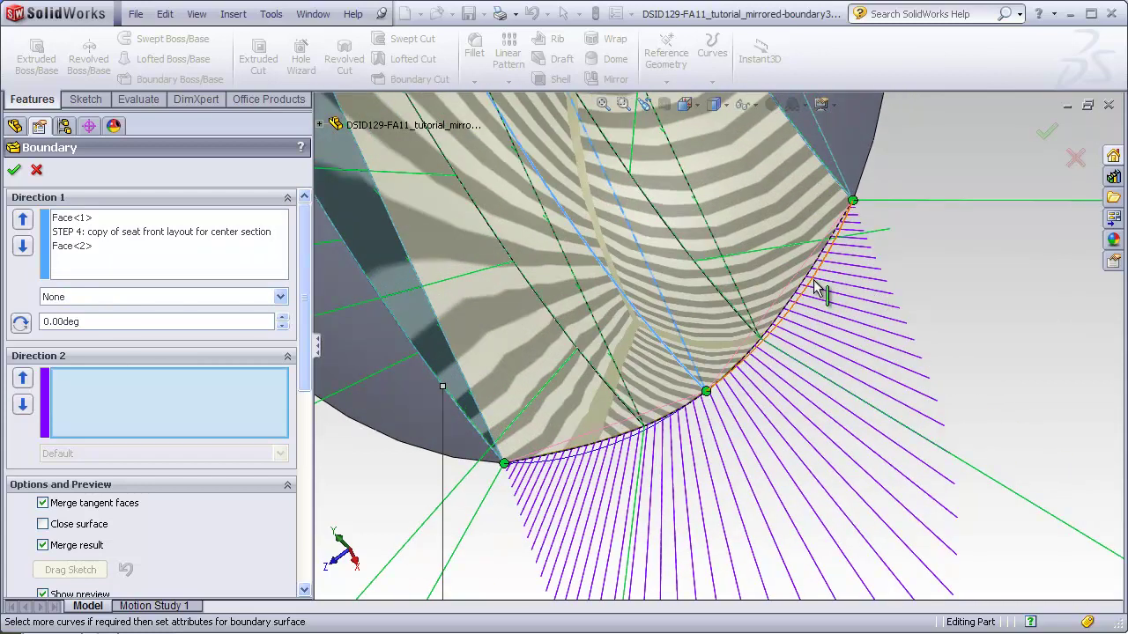
pyautogui.click(835, 309)
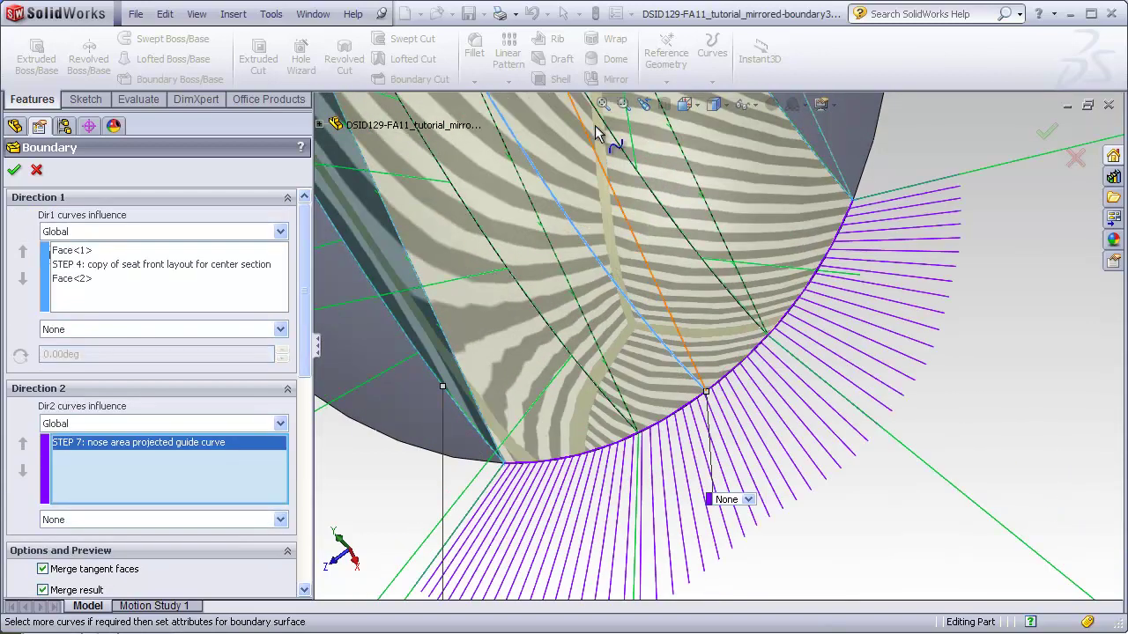
pyautogui.press('f')
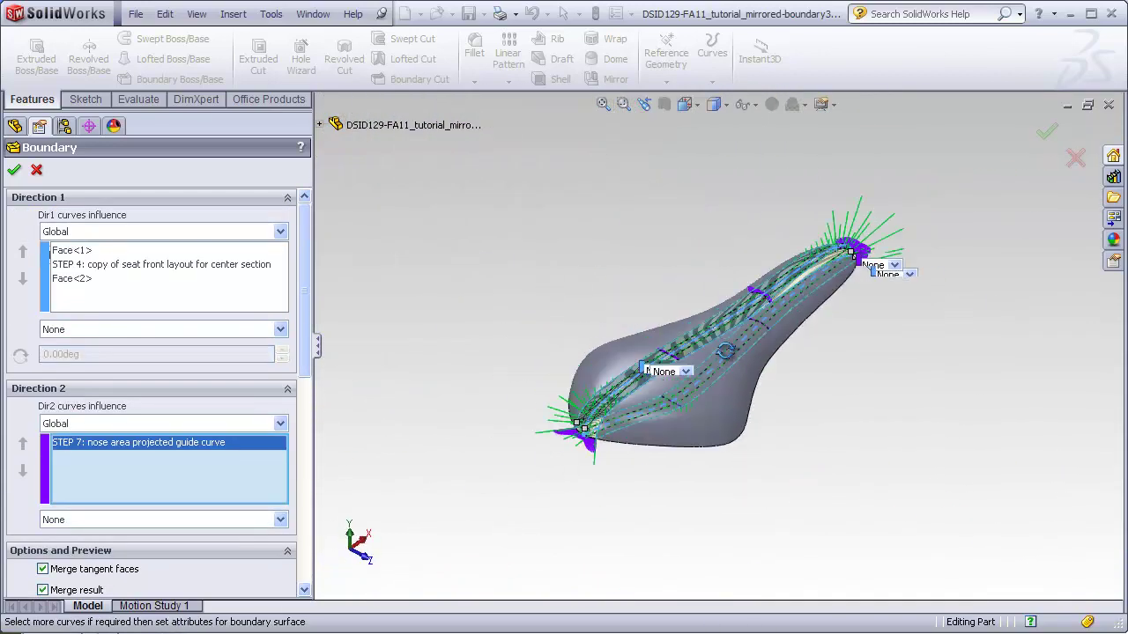
pyautogui.scroll(-6, 626, 449)
pyautogui.scroll(-4, 616, 364)
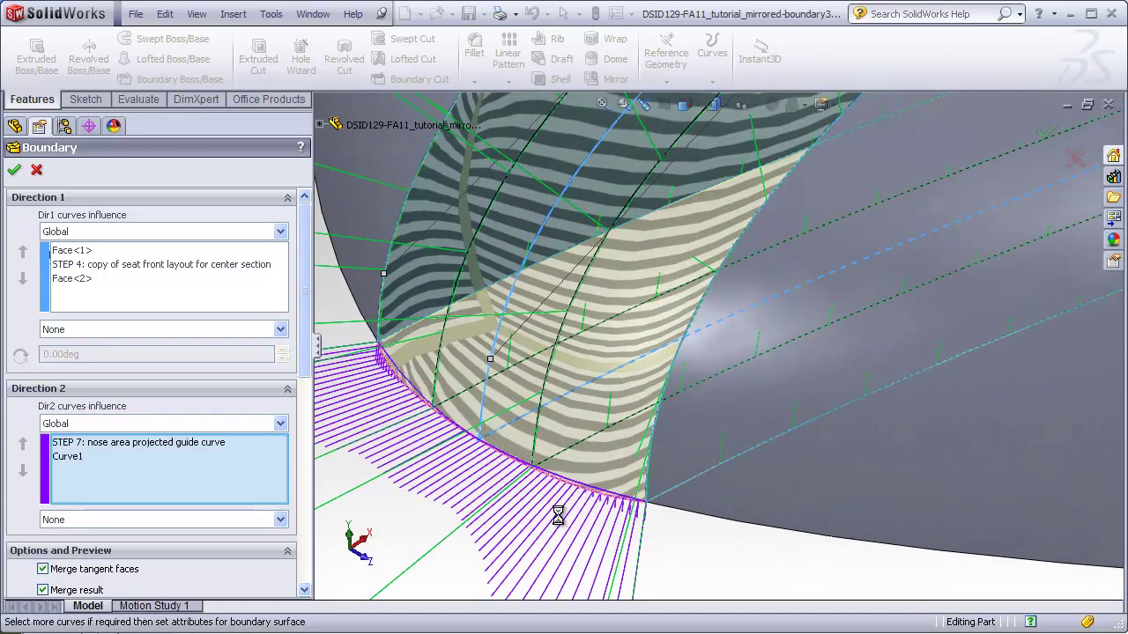
pyautogui.scroll(5, 793, 348)
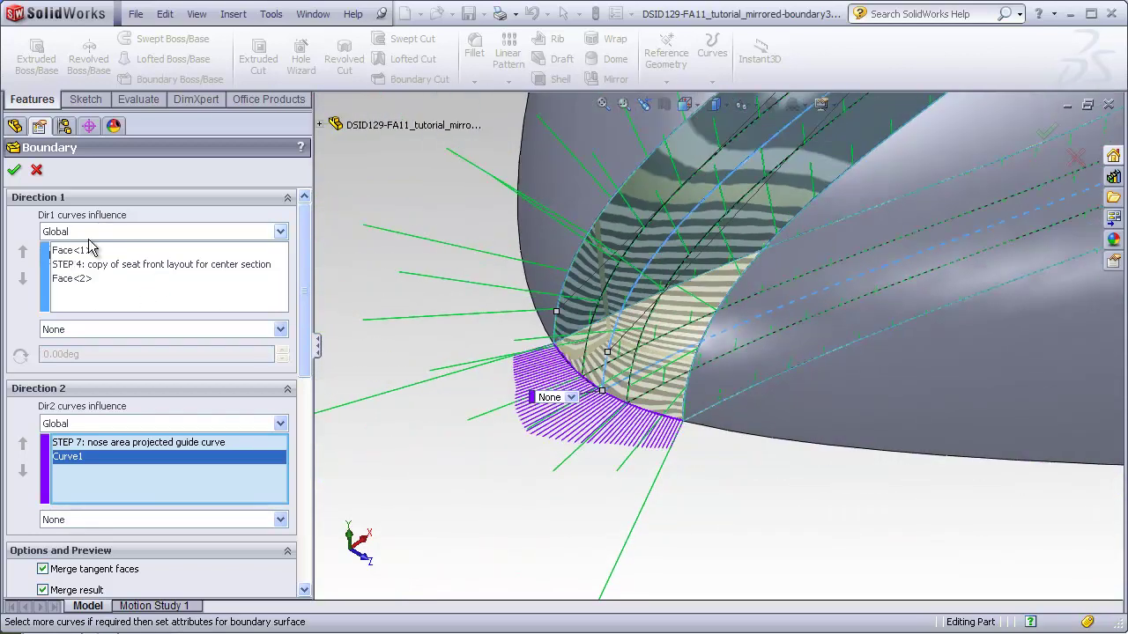
# Set both inner seat faces in Direction 1 to Curvature To Face
pyautogui.click(74, 280)
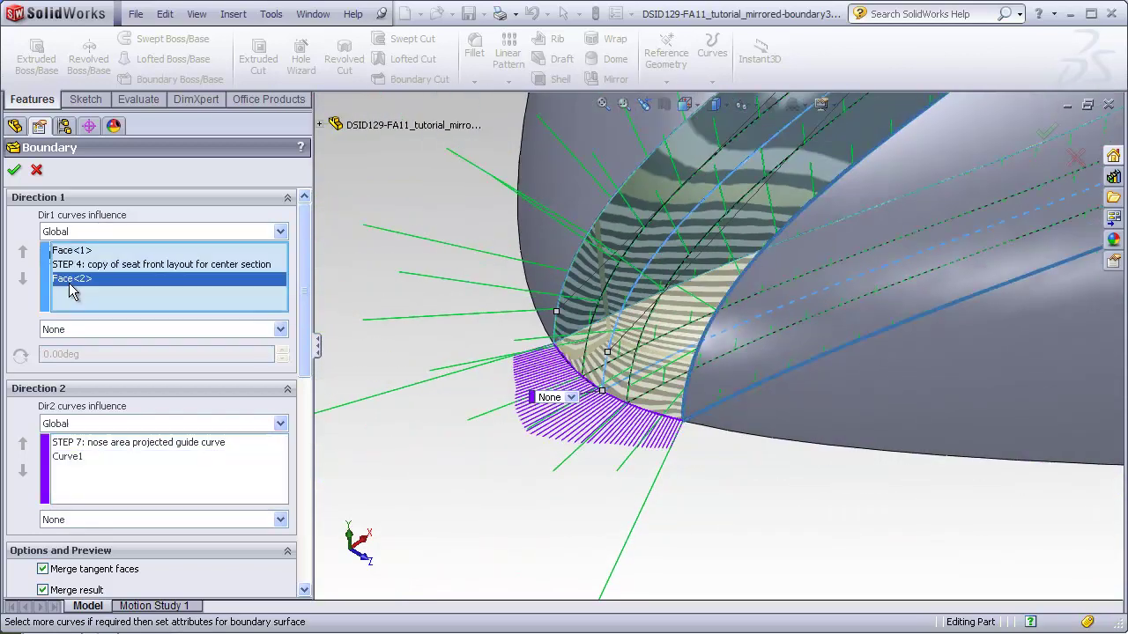
pyautogui.click(280, 330)
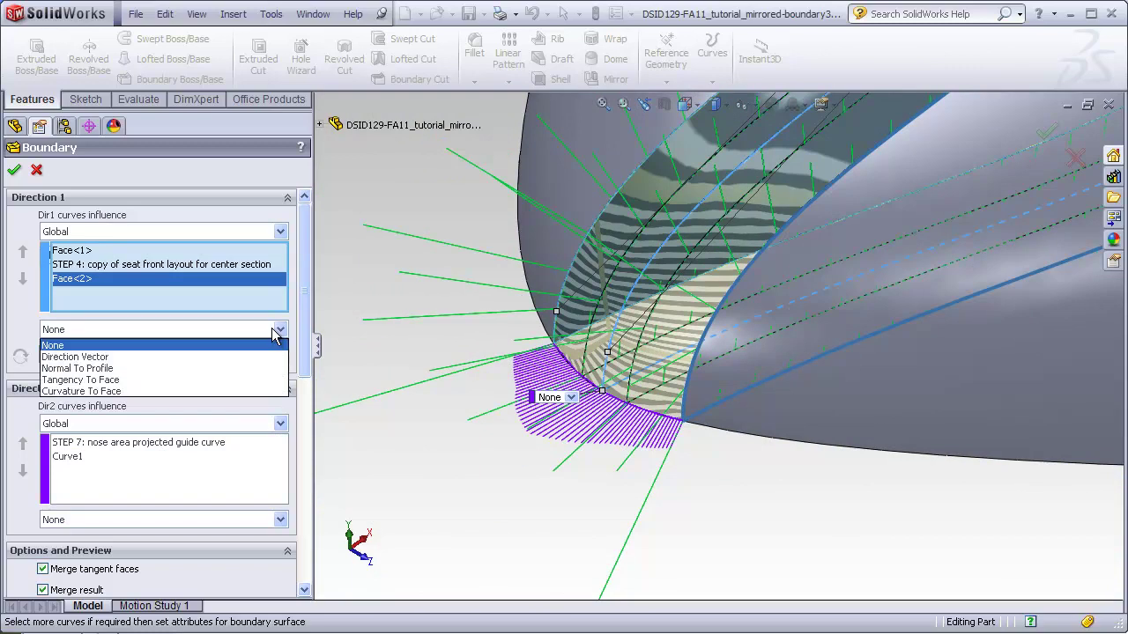
pyautogui.click(113, 392)
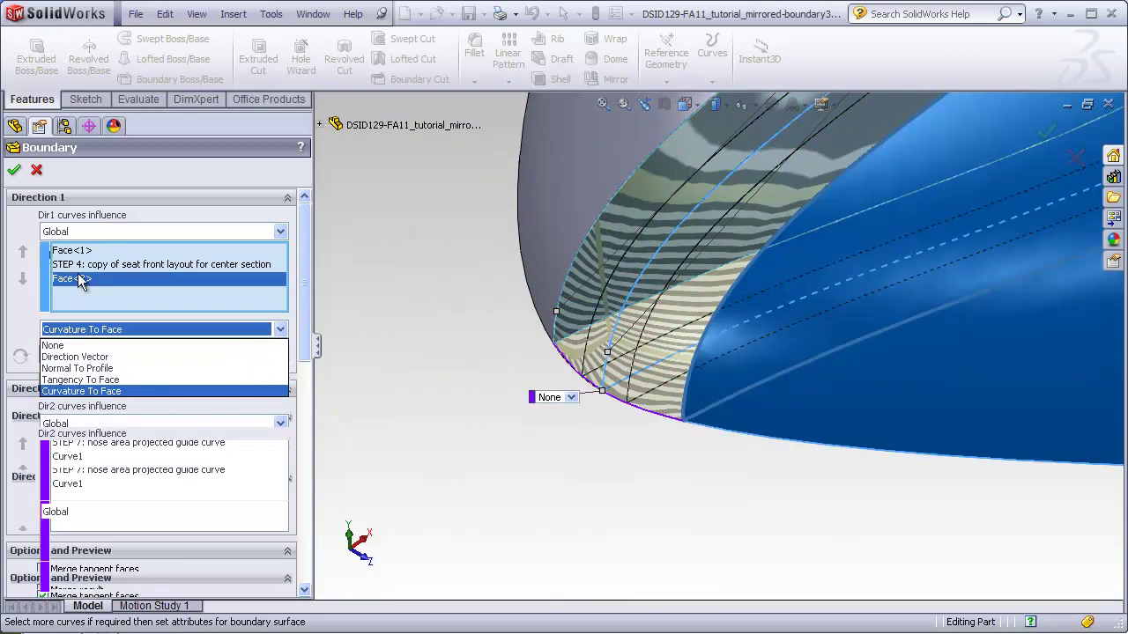
pyautogui.click(75, 251)
pyautogui.click(280, 330)
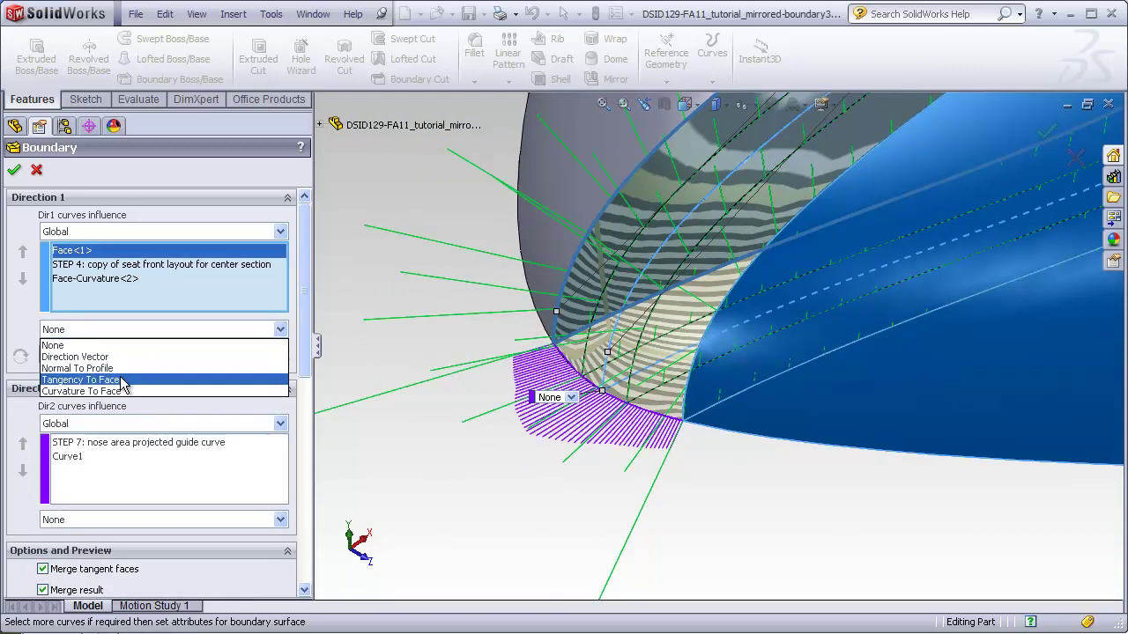
pyautogui.click(114, 391)
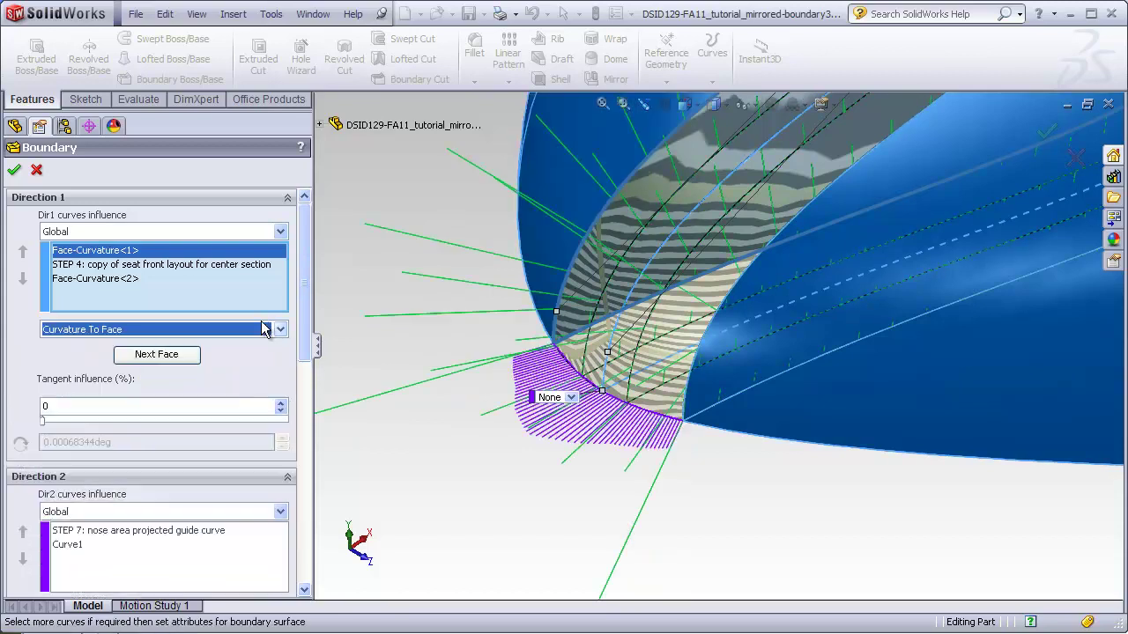
# Set the STEP 4 center sketch in Direction 1 to Normal To Profile and create the boundary feature
pyautogui.click(129, 266)
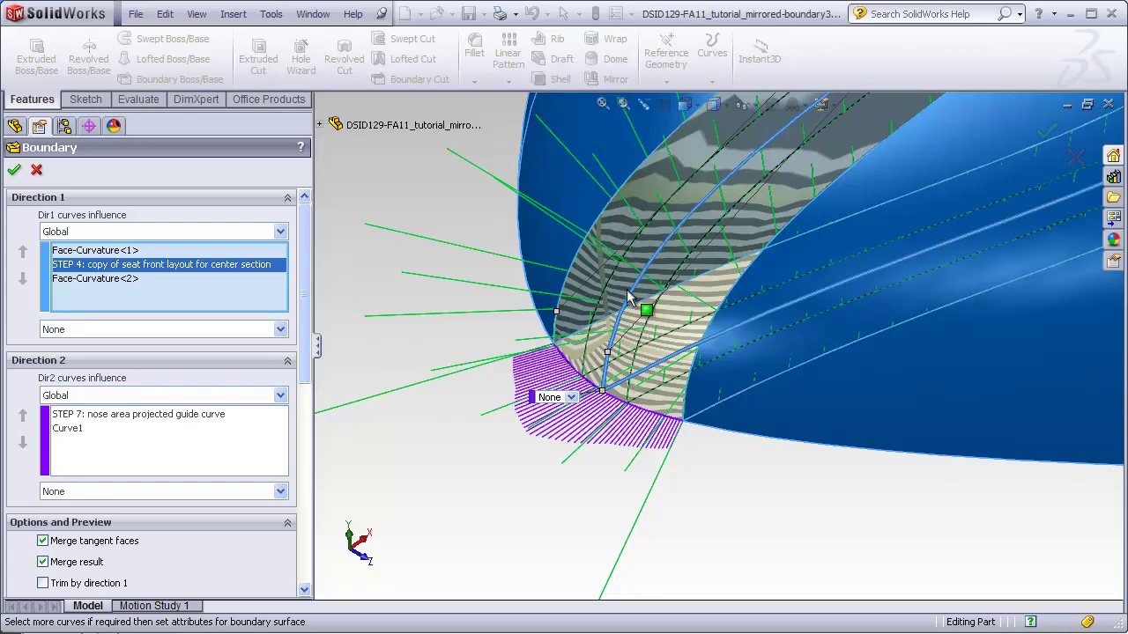
pyautogui.click(280, 329)
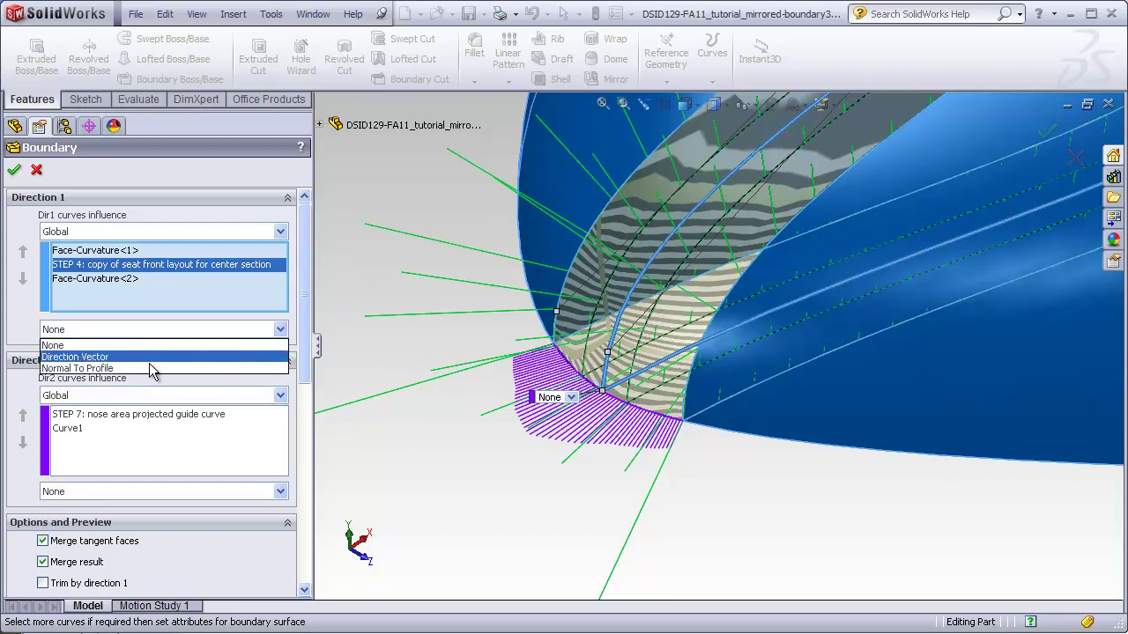
pyautogui.click(149, 367)
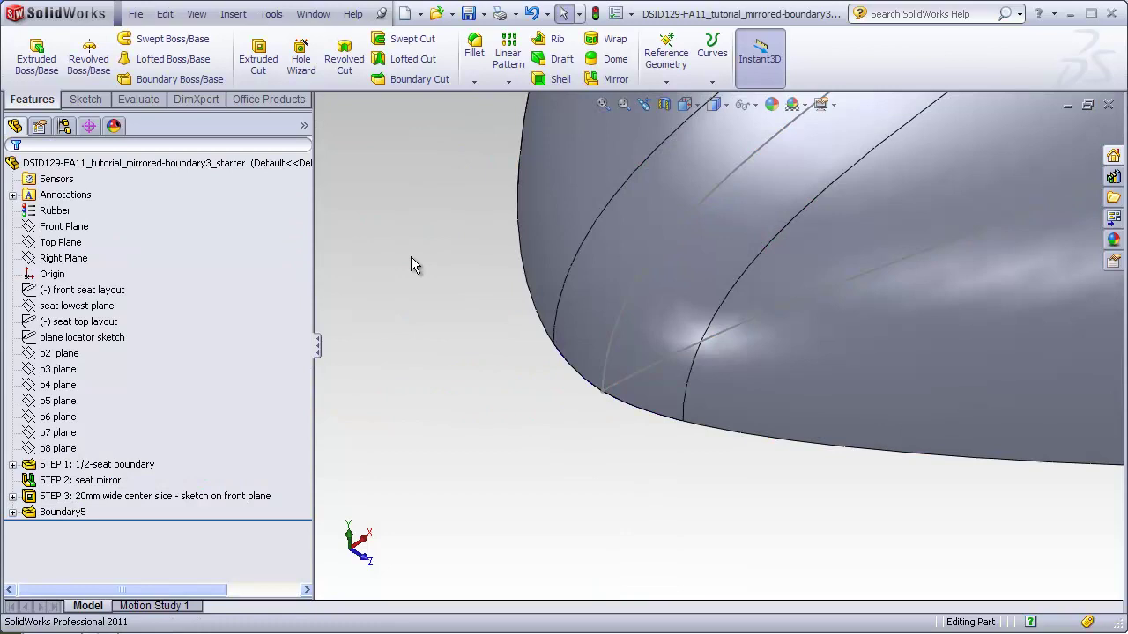
# Compare the front seat layout sketch with the seat's side profile at both ends in the Front view
pyautogui.hotkey('ctrl', '1')
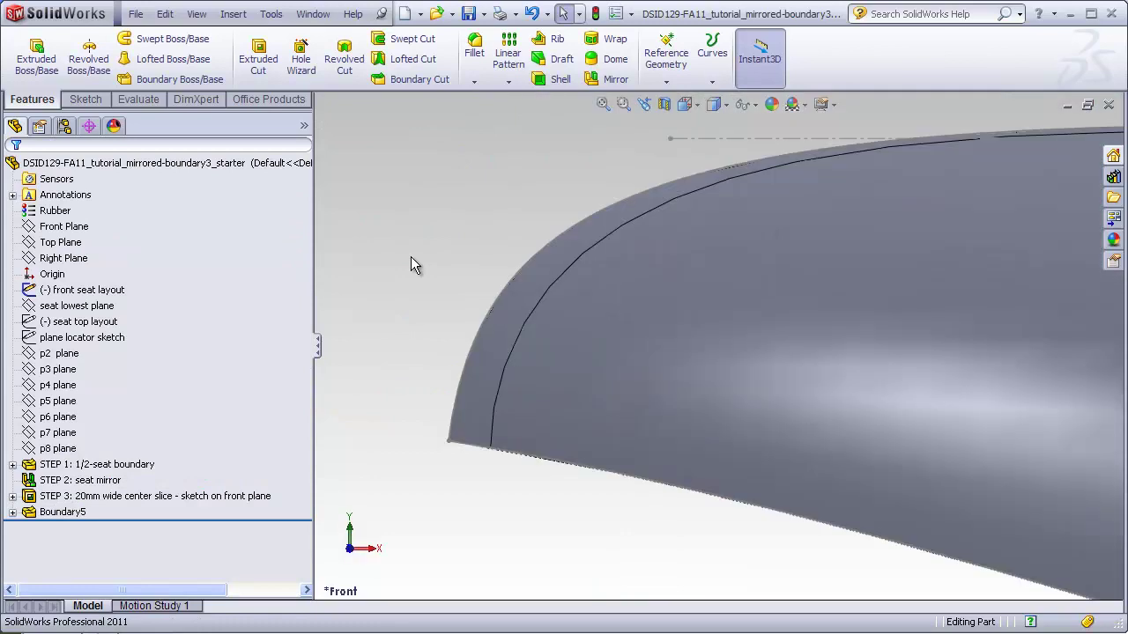
pyautogui.click(121, 291)
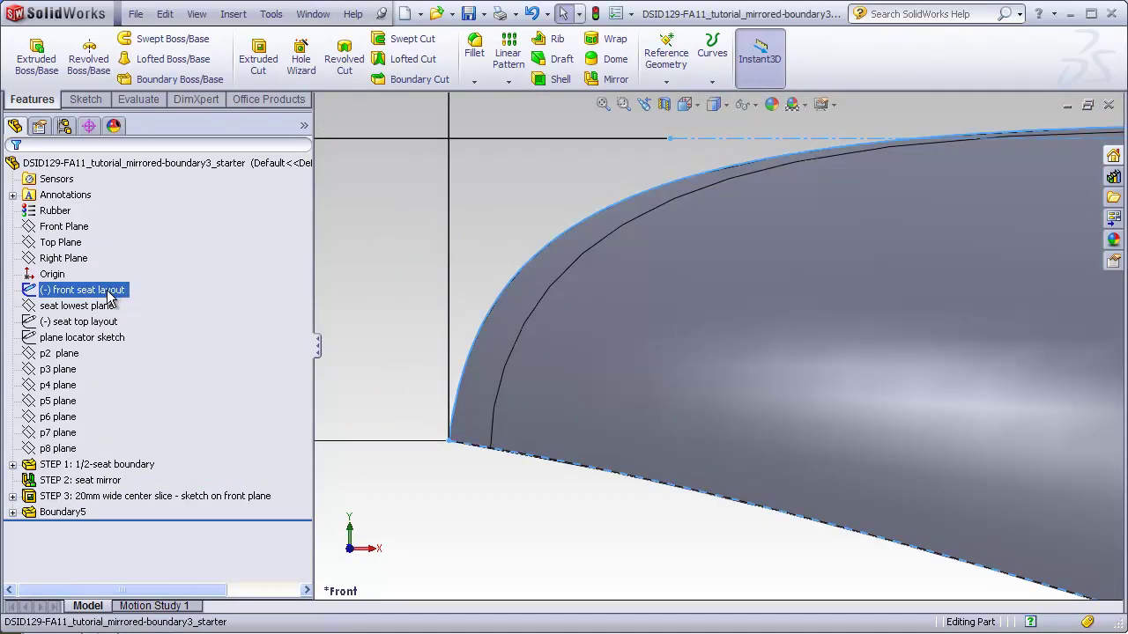
pyautogui.click(109, 297)
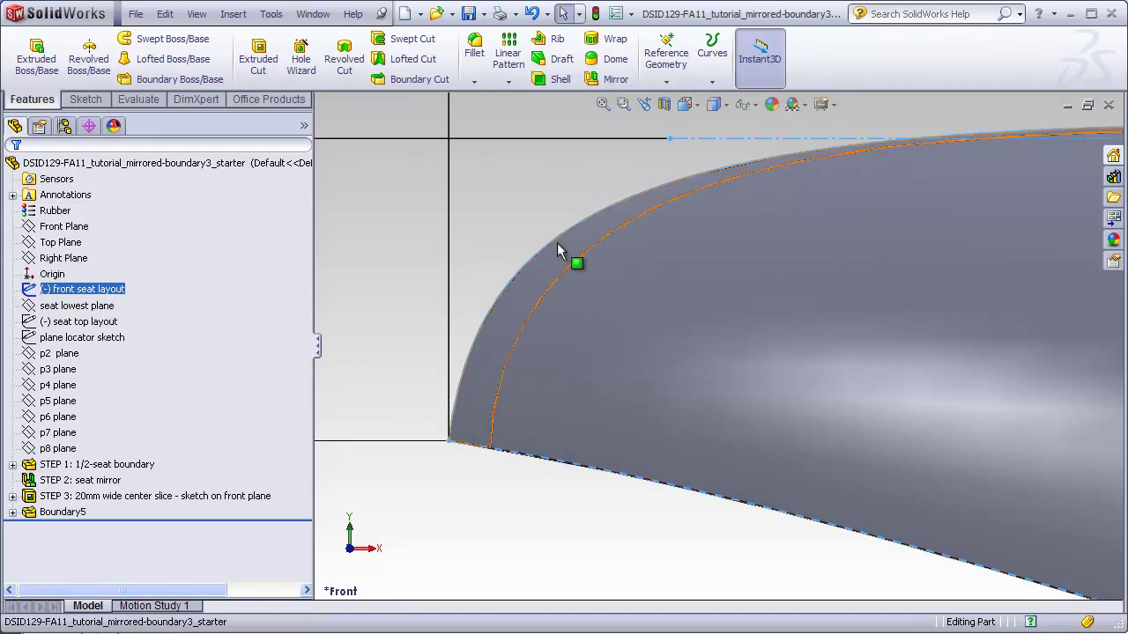
pyautogui.click(602, 104)
pyautogui.scroll(-4, 908, 355)
pyautogui.scroll(-3, 885, 322)
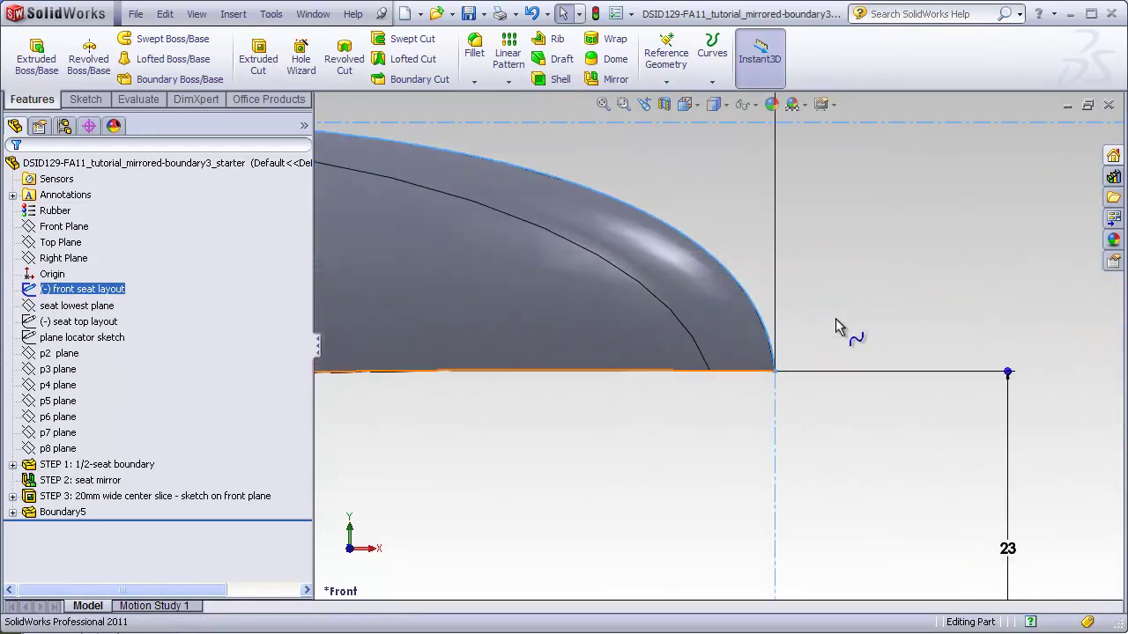
pyautogui.scroll(3, 769, 361)
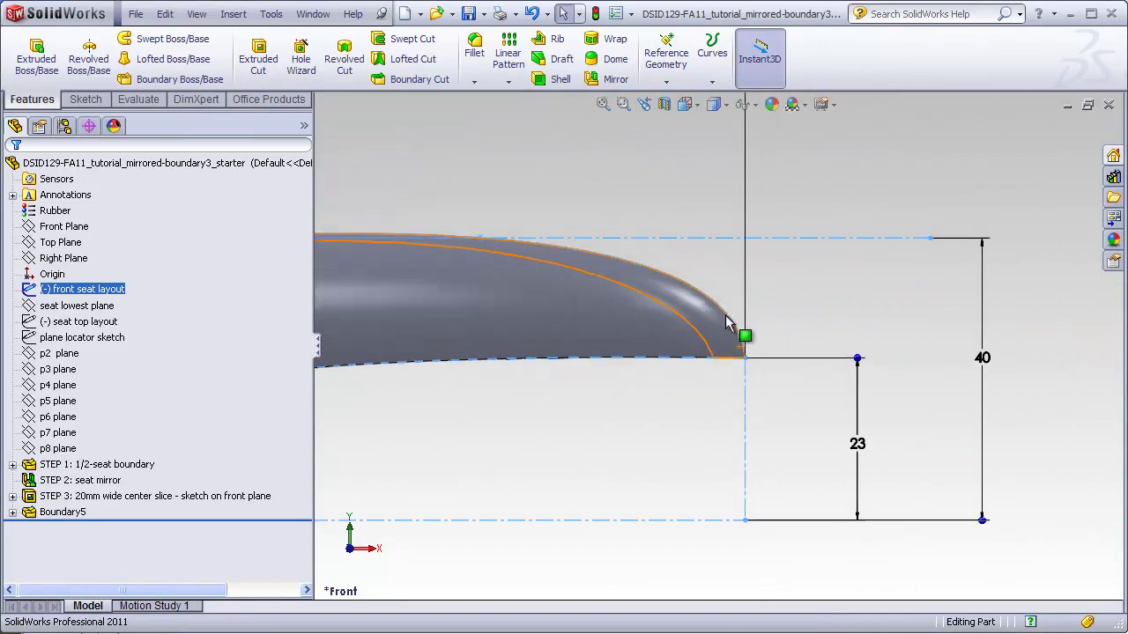
# Hide the front seat layout sketch and show the seat top layout sketch in the Top view
pyautogui.click(685, 104)
pyautogui.click(712, 155)
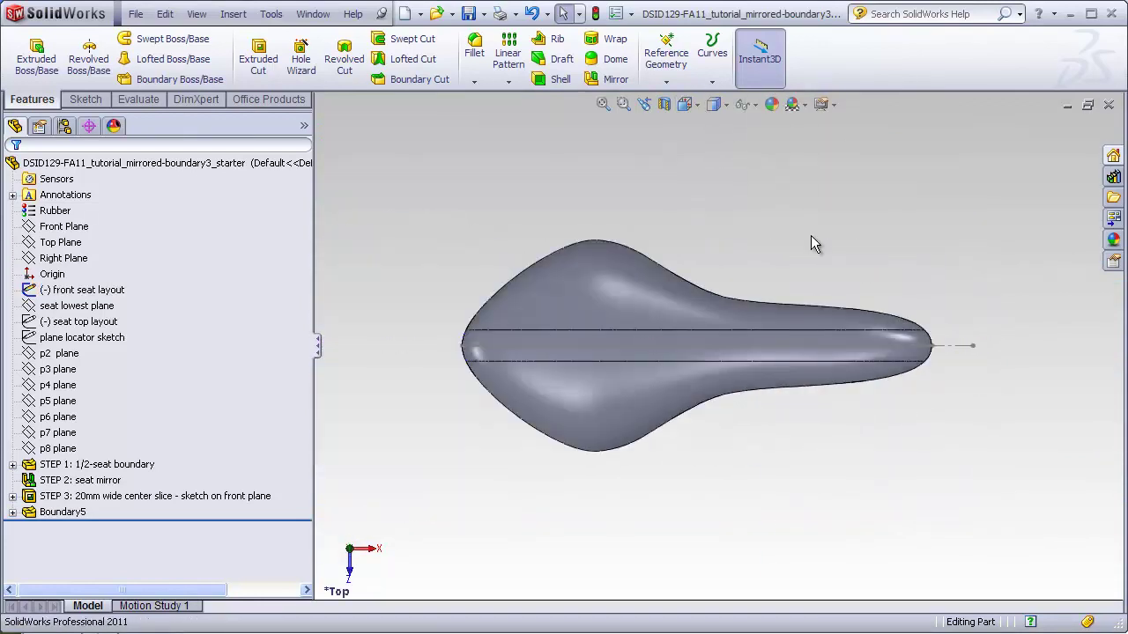
pyautogui.scroll(-5, 931, 354)
pyautogui.rightClick(105, 290)
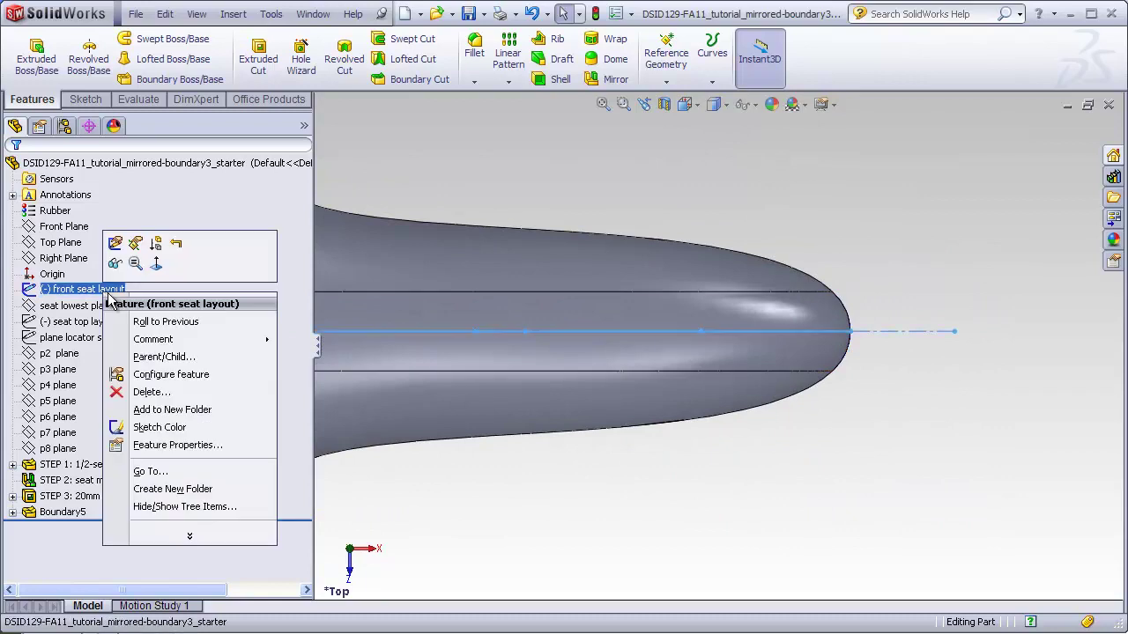
pyautogui.click(115, 264)
pyautogui.click(92, 324)
pyautogui.rightClick(92, 324)
pyautogui.click(112, 289)
# Compare the seat top layout sketch with the seat outline at the nose and the rear
pyautogui.scroll(-5, 853, 369)
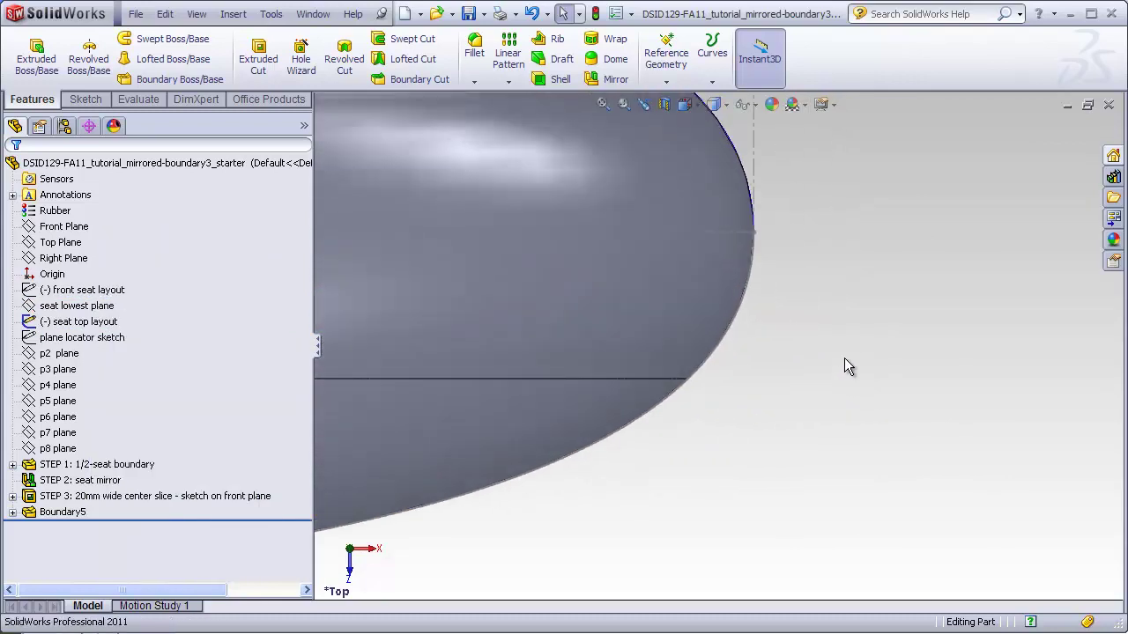
pyautogui.click(104, 325)
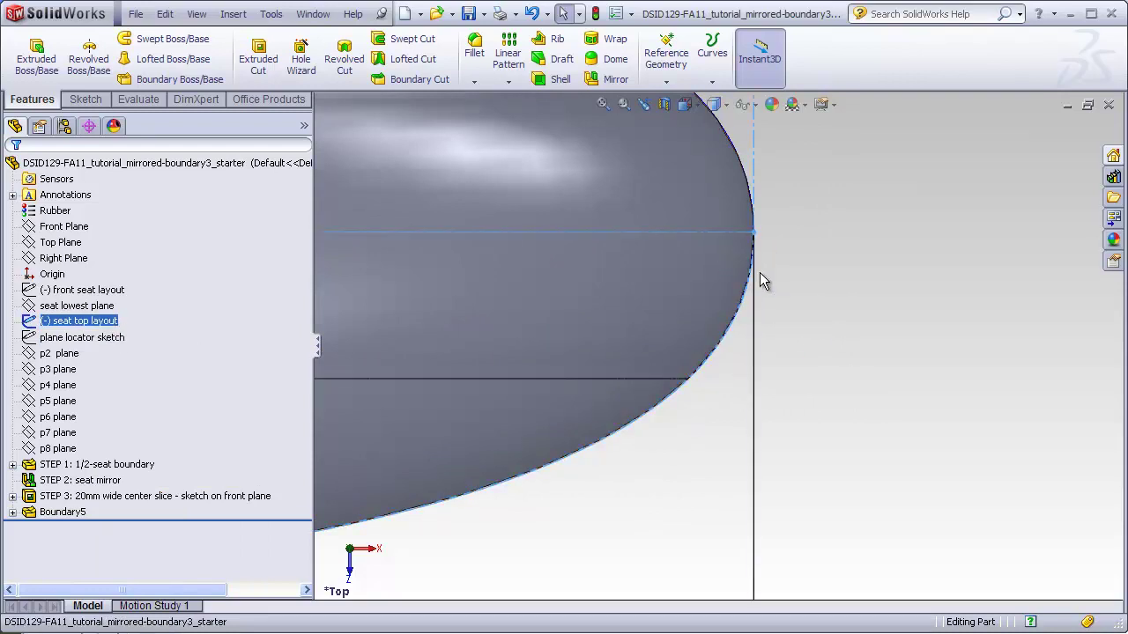
pyautogui.scroll(-3, 759, 269)
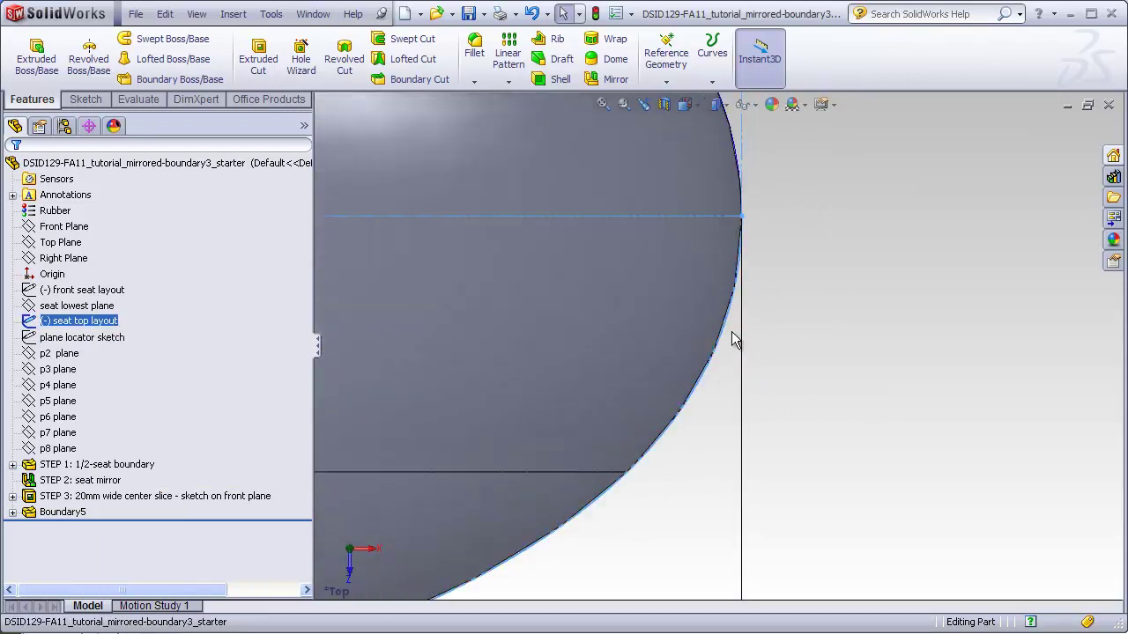
pyautogui.click(602, 105)
pyautogui.scroll(-5, 577, 358)
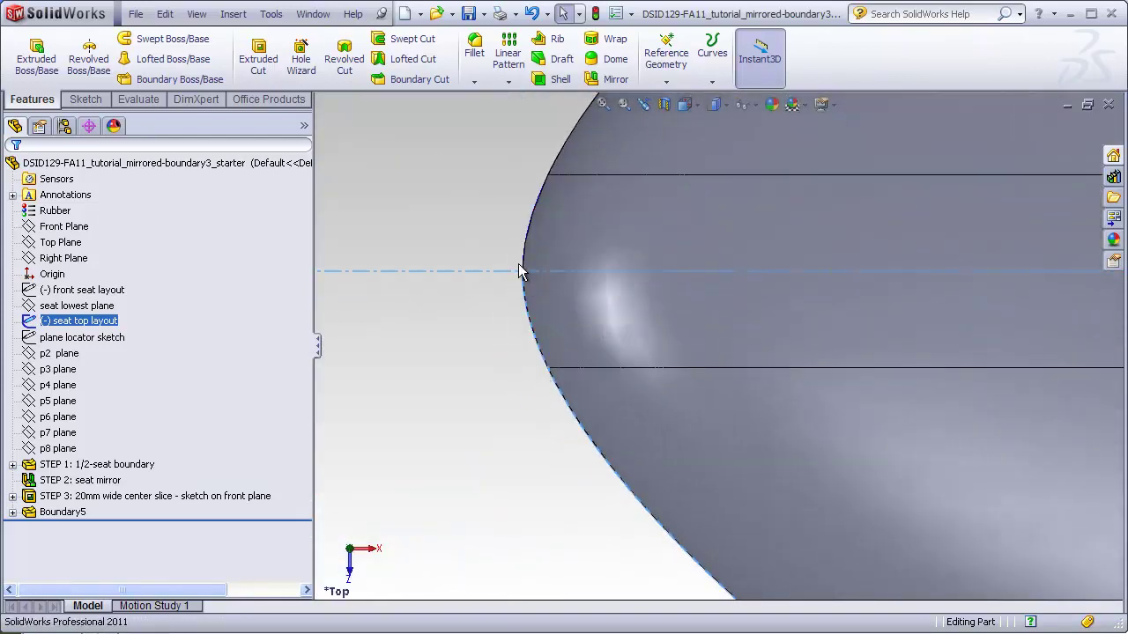
pyautogui.click(602, 105)
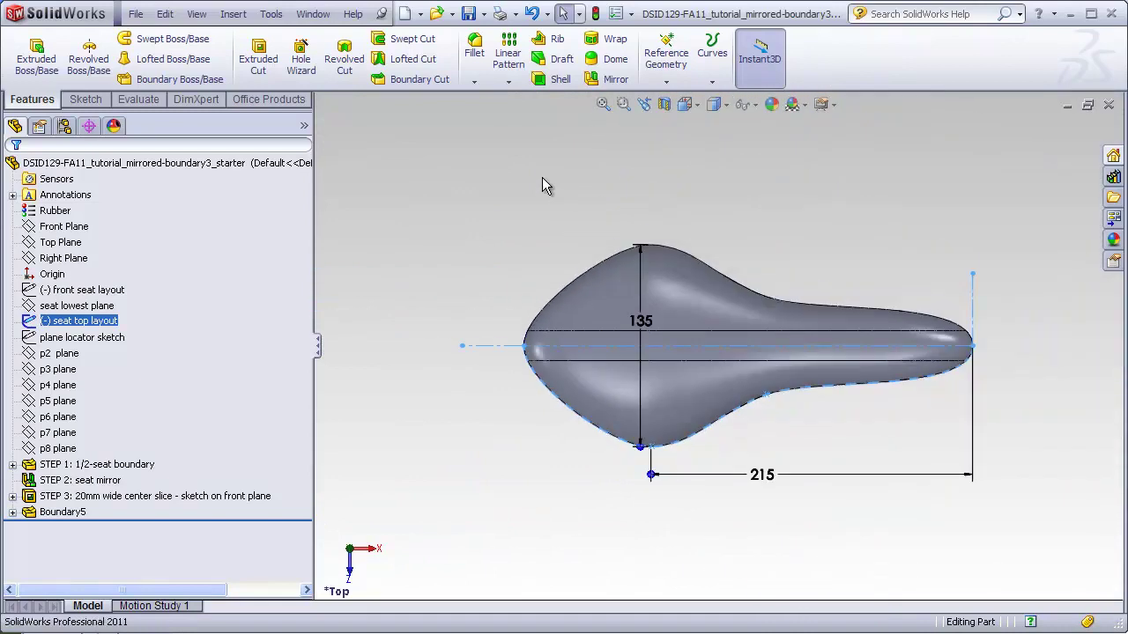
# Inspect surface continuity across the center section seams with Zebra Stripes, and turn the stripes off when done
pyautogui.moveTo(731, 458); pyautogui.dragTo(730, 207, button='middle')
pyautogui.press('z')
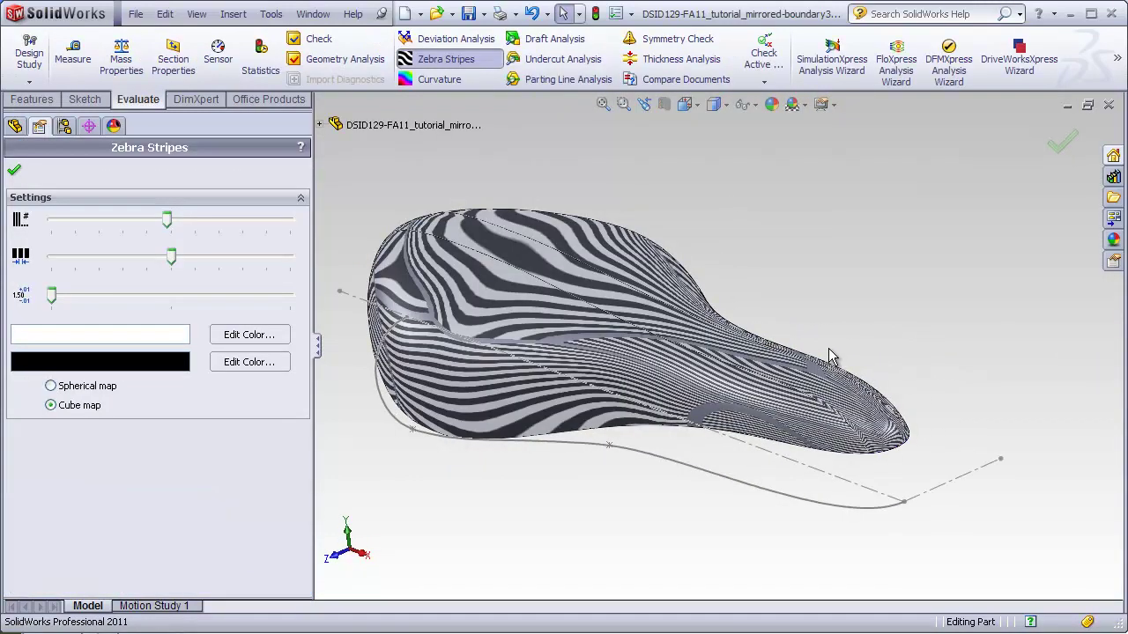
pyautogui.moveTo(848, 326); pyautogui.dragTo(804, 369, button='middle')
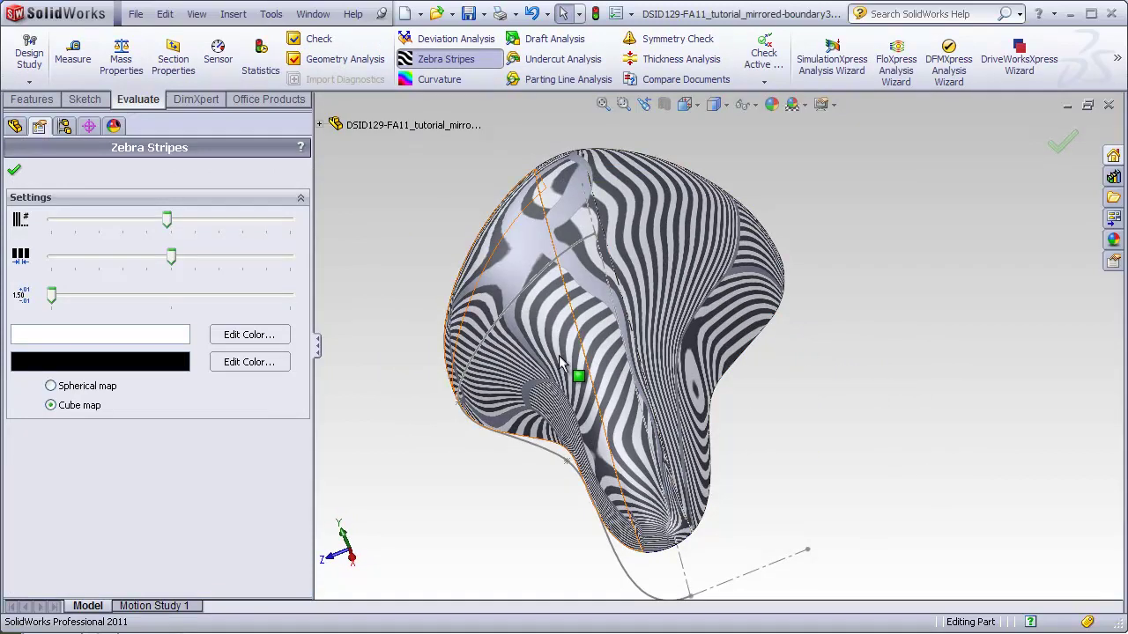
pyautogui.scroll(-4, 631, 354)
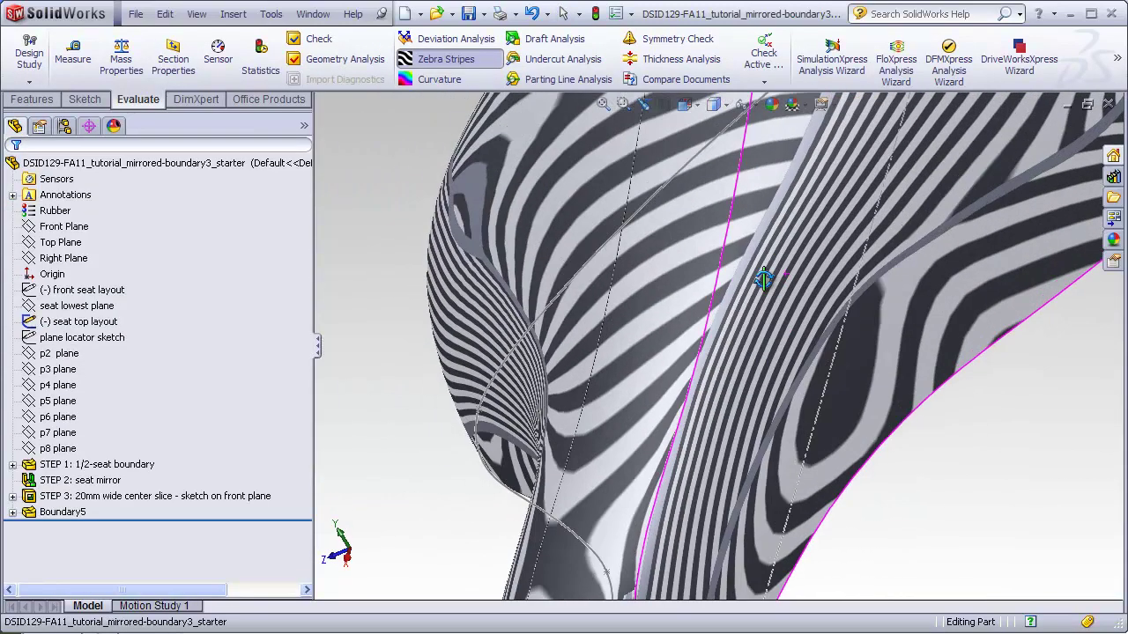
pyautogui.moveTo(764, 280); pyautogui.dragTo(755, 325, button='middle')
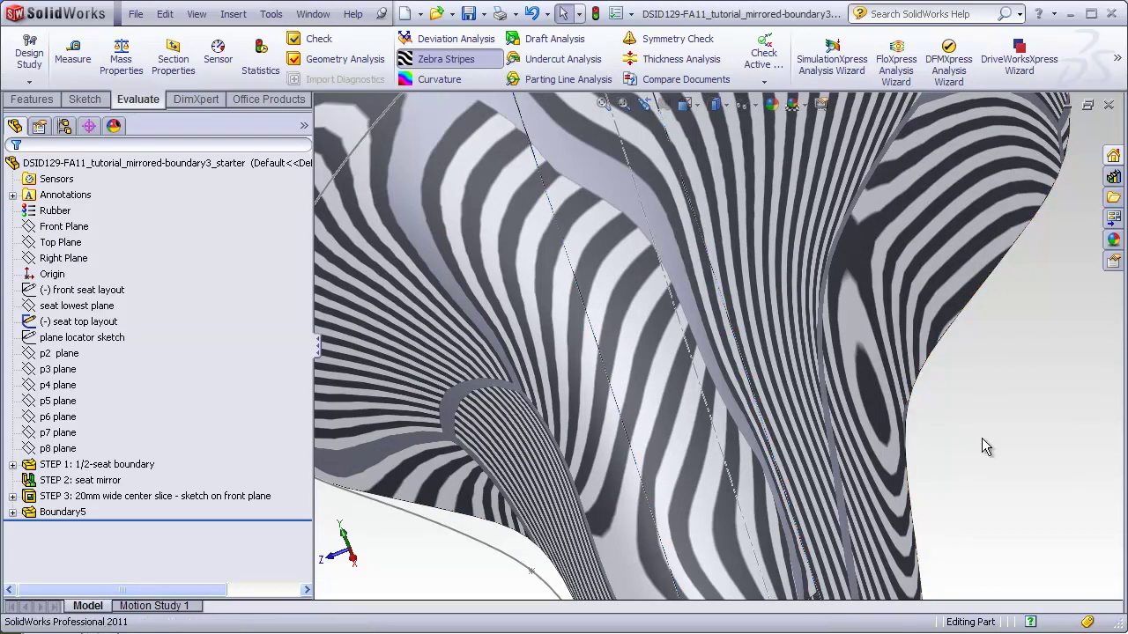
pyautogui.press('f')
pyautogui.moveTo(936, 438); pyautogui.dragTo(722, 265, button='middle')
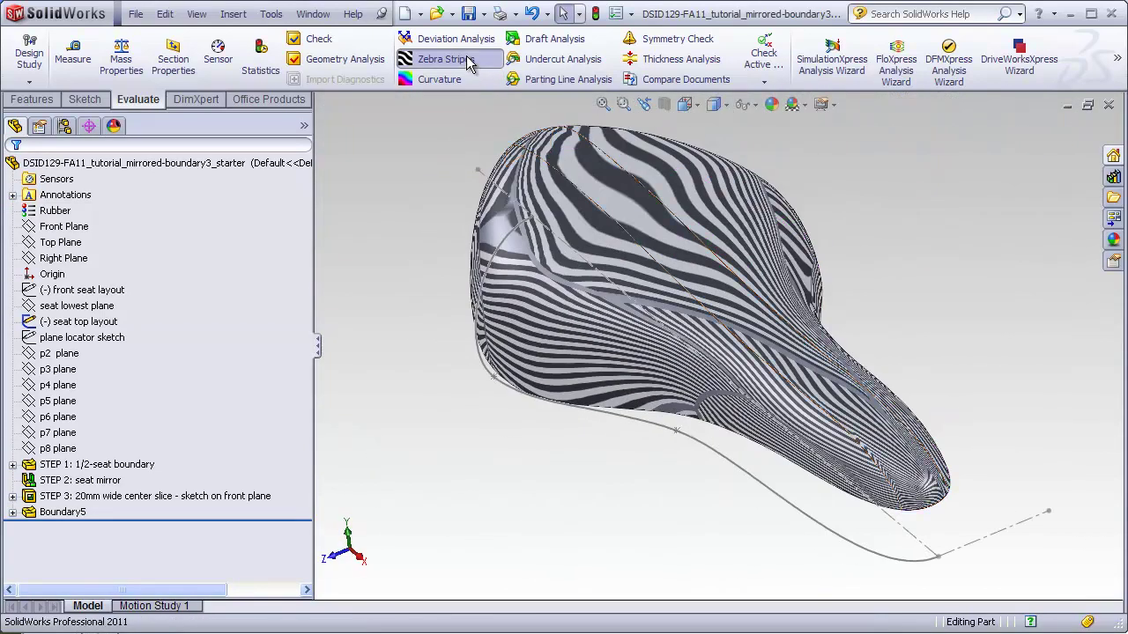
pyautogui.click(446, 59)
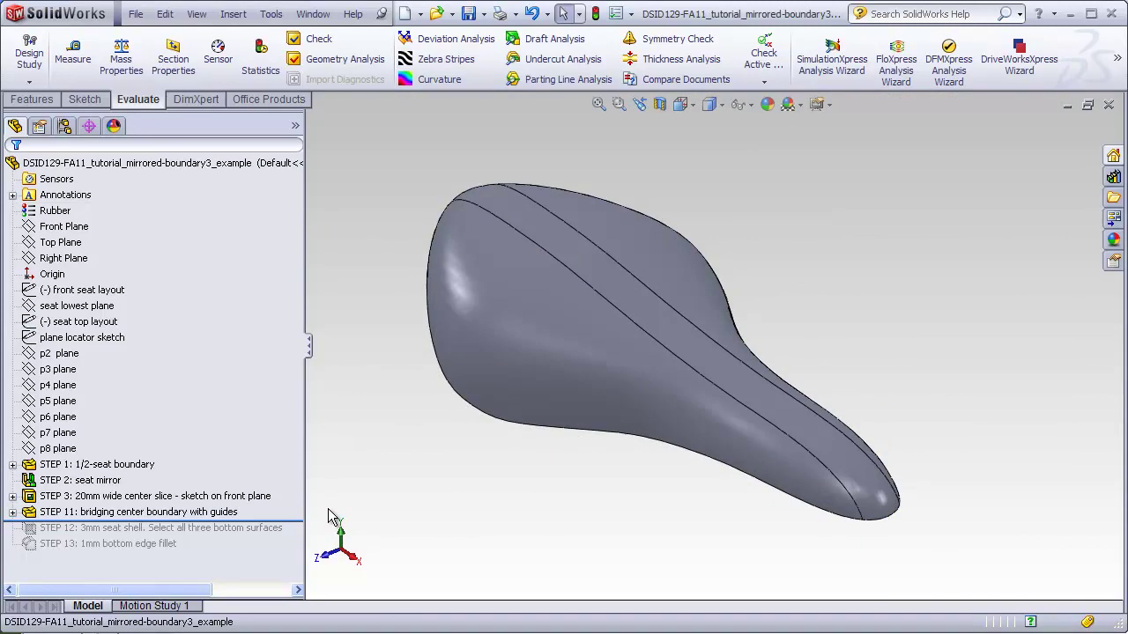
# Review the STEP 8 and STEP 9 sketches behind the STEP 10 tail guide curve of the example part's STEP 11 boundary
pyautogui.click(13, 512)
pyautogui.click(29, 560)
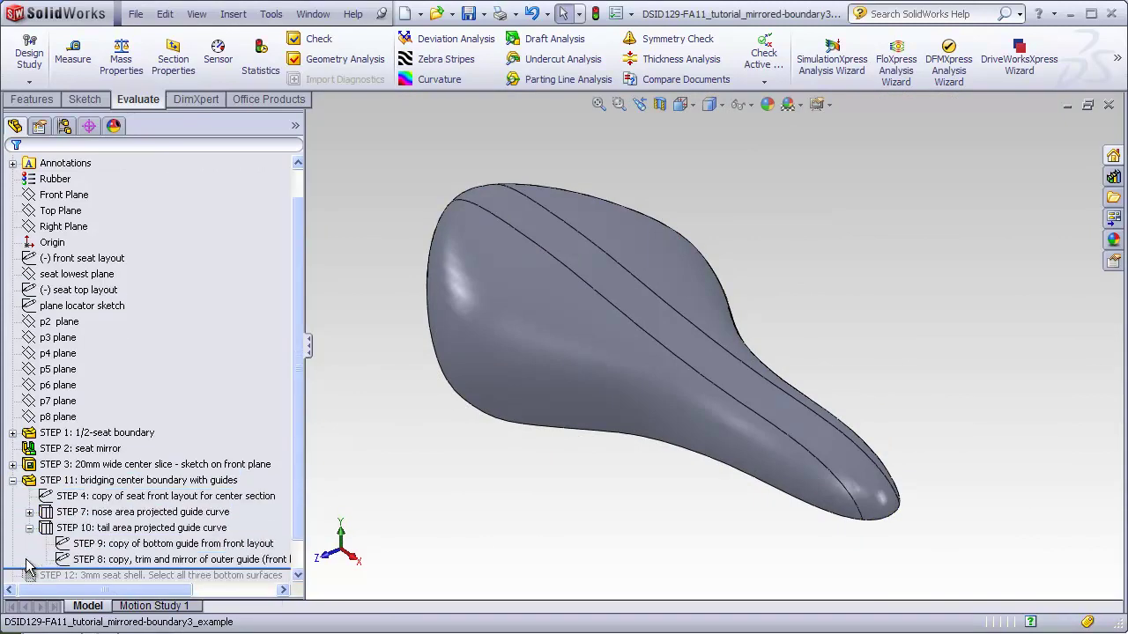
pyautogui.click(115, 561)
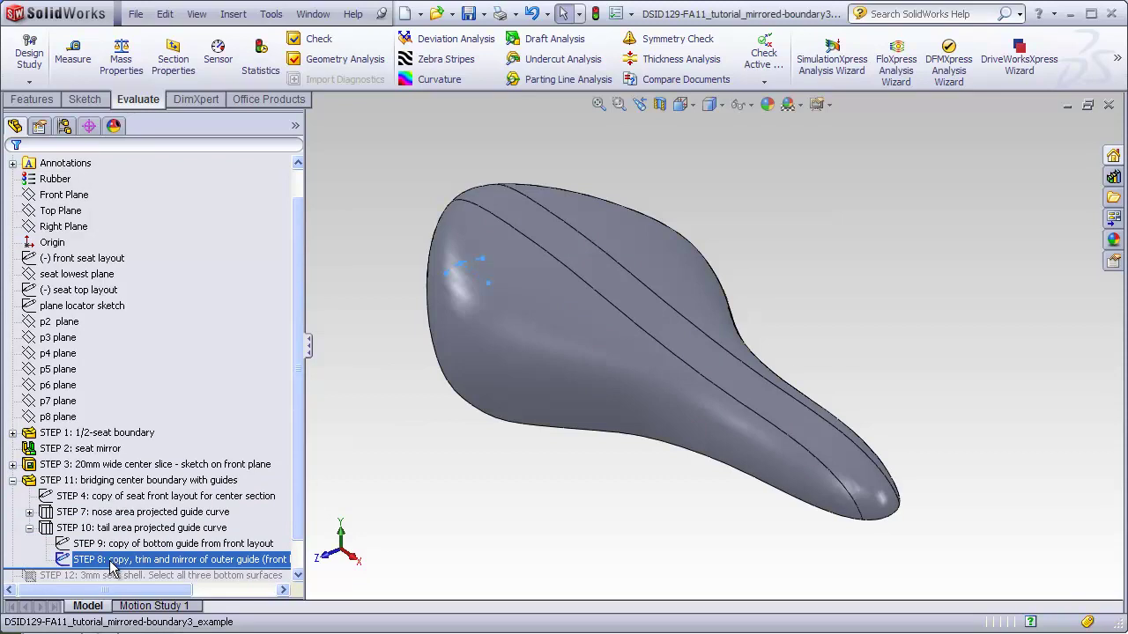
pyautogui.keyDown('ctrl'); pyautogui.click(102, 543); pyautogui.keyUp('ctrl')
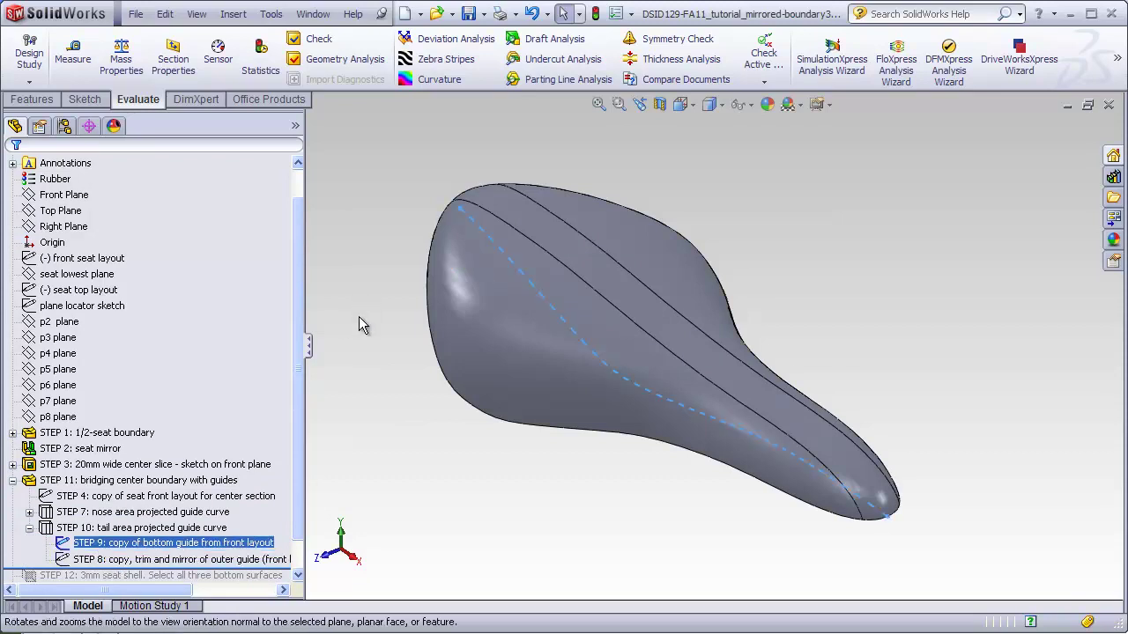
pyautogui.keyDown('ctrl'); pyautogui.click(161, 561); pyautogui.keyUp('ctrl')
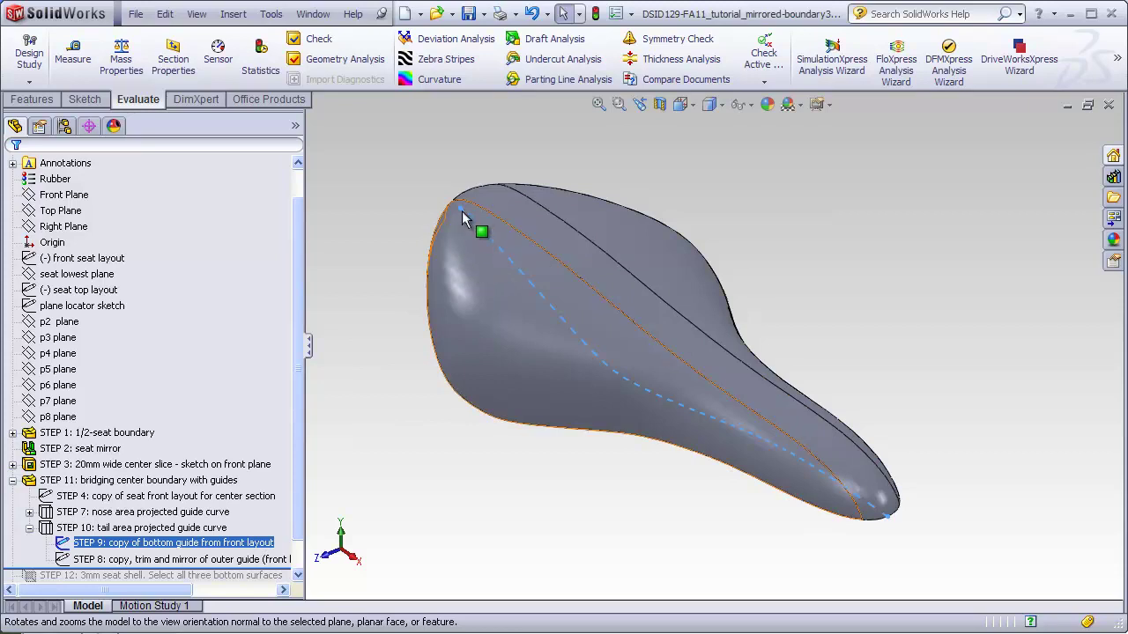
pyautogui.moveTo(406, 303); pyautogui.dragTo(395, 363, button='middle')
pyautogui.press('Up')
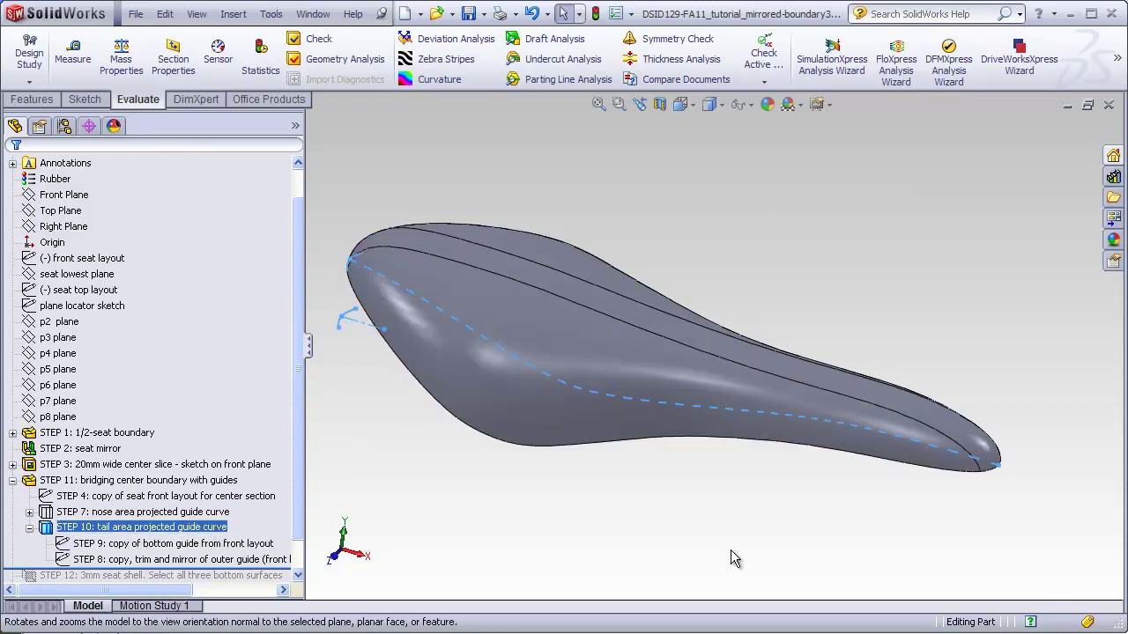
pyautogui.click(117, 481)
pyautogui.click(367, 513)
pyautogui.moveTo(393, 488); pyautogui.dragTo(529, 260, button='middle')
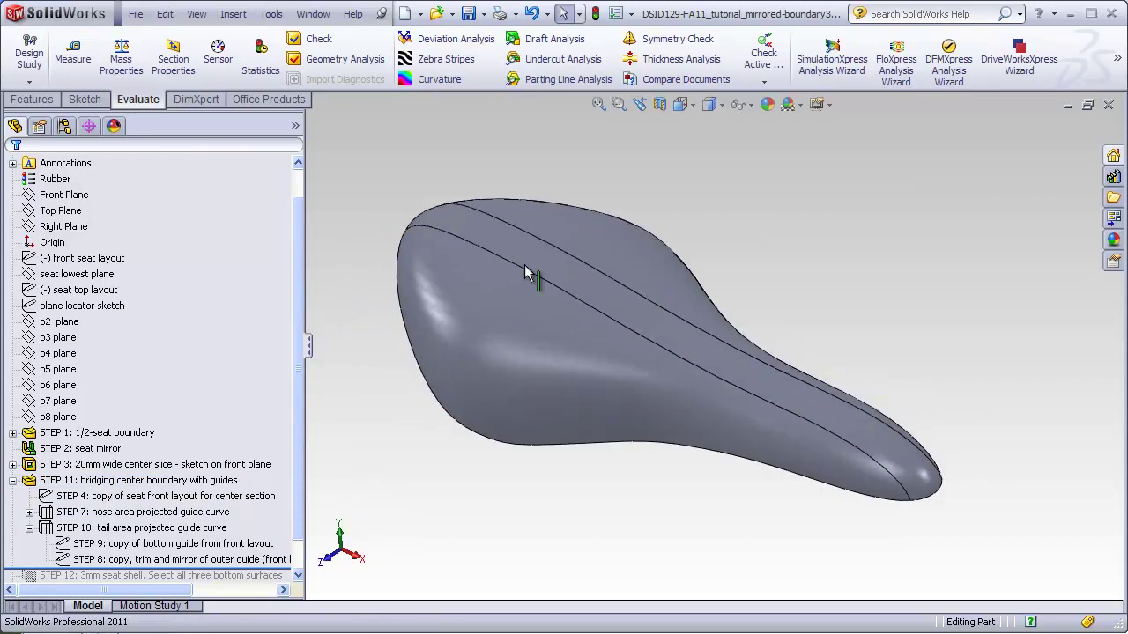
# Roll the example part forward to include the STEP 12 3mm seat shell and the STEP 13 1mm bottom edge fillet
pyautogui.click(12, 480)
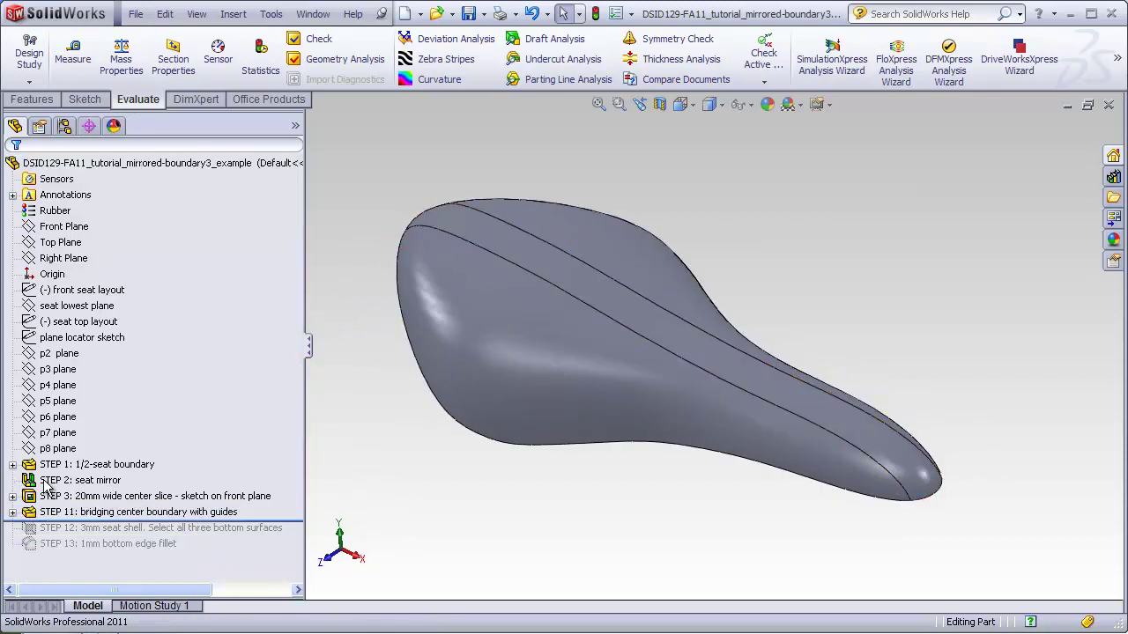
pyautogui.moveTo(414, 423); pyautogui.dragTo(433, 322, button='middle')
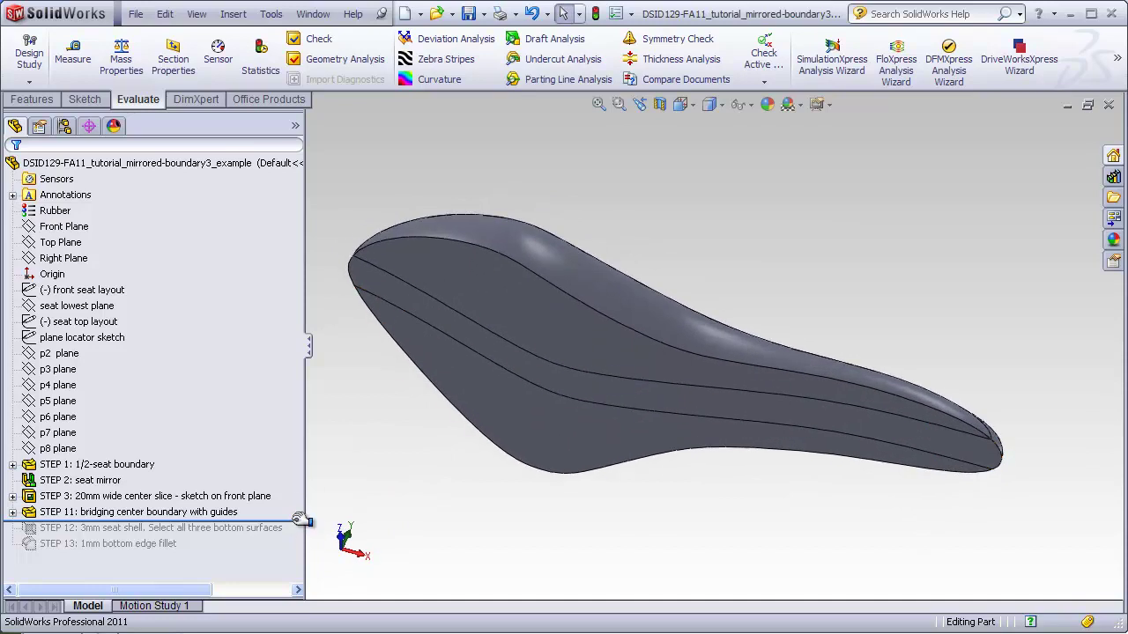
pyautogui.moveTo(300, 521); pyautogui.dragTo(302, 549)
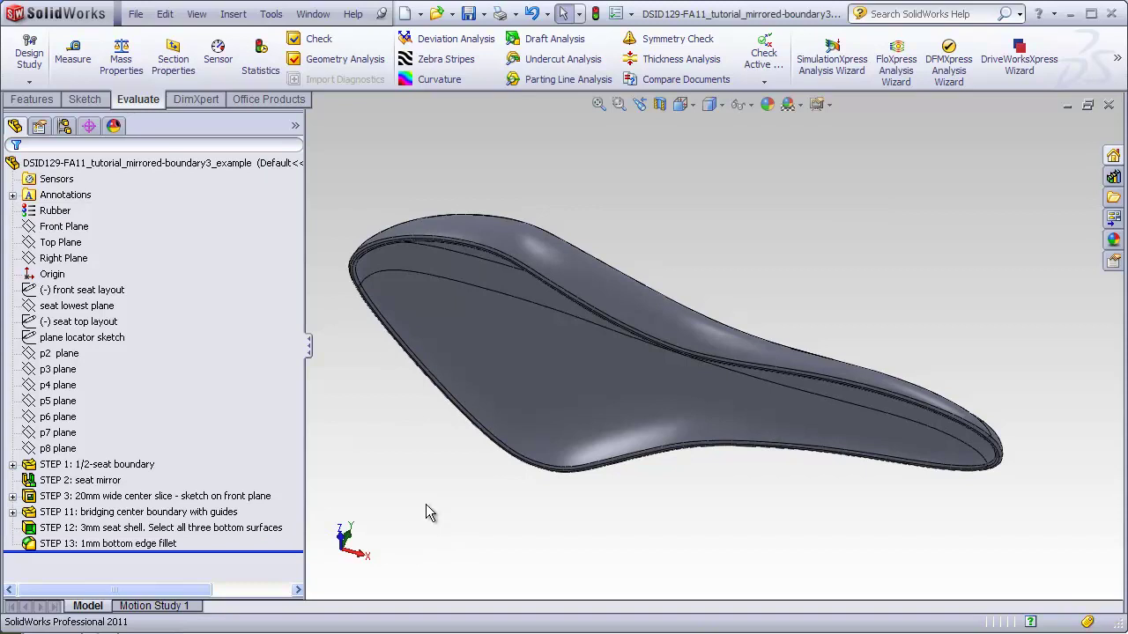